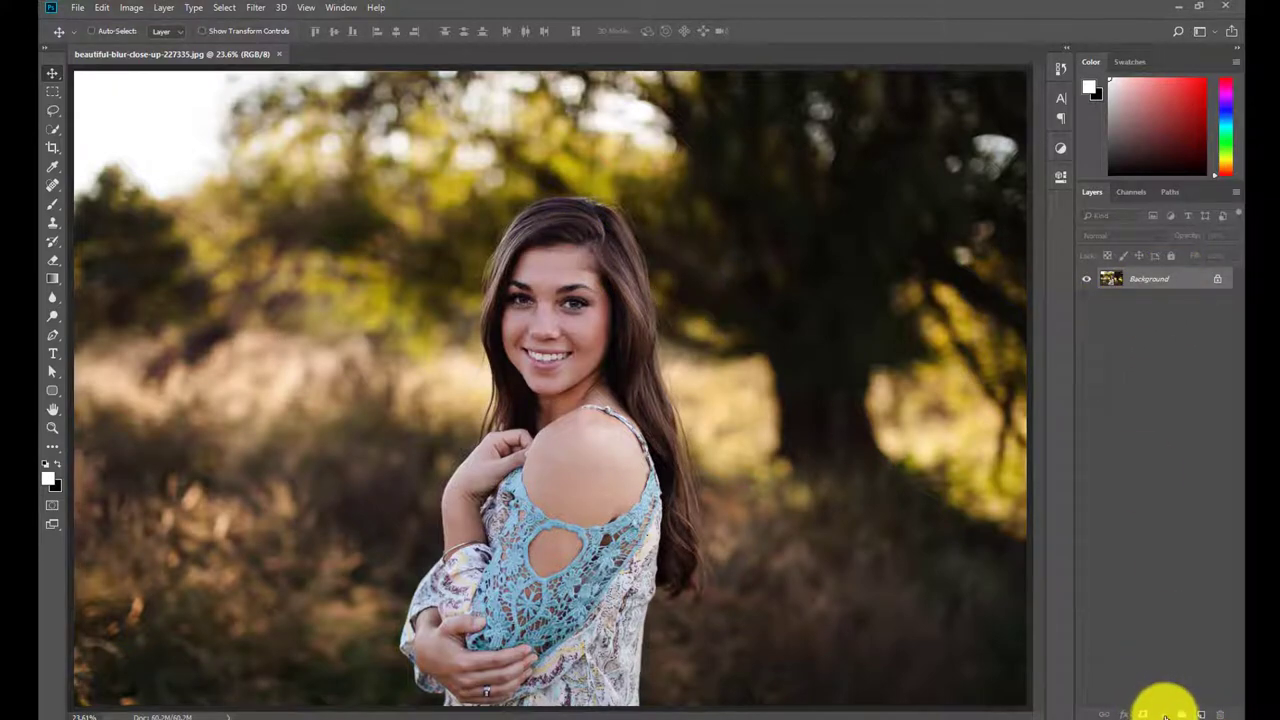
Add a Gradient Fill layer over the portrait using the Foreground to Transparent preset.
click(1164, 714)
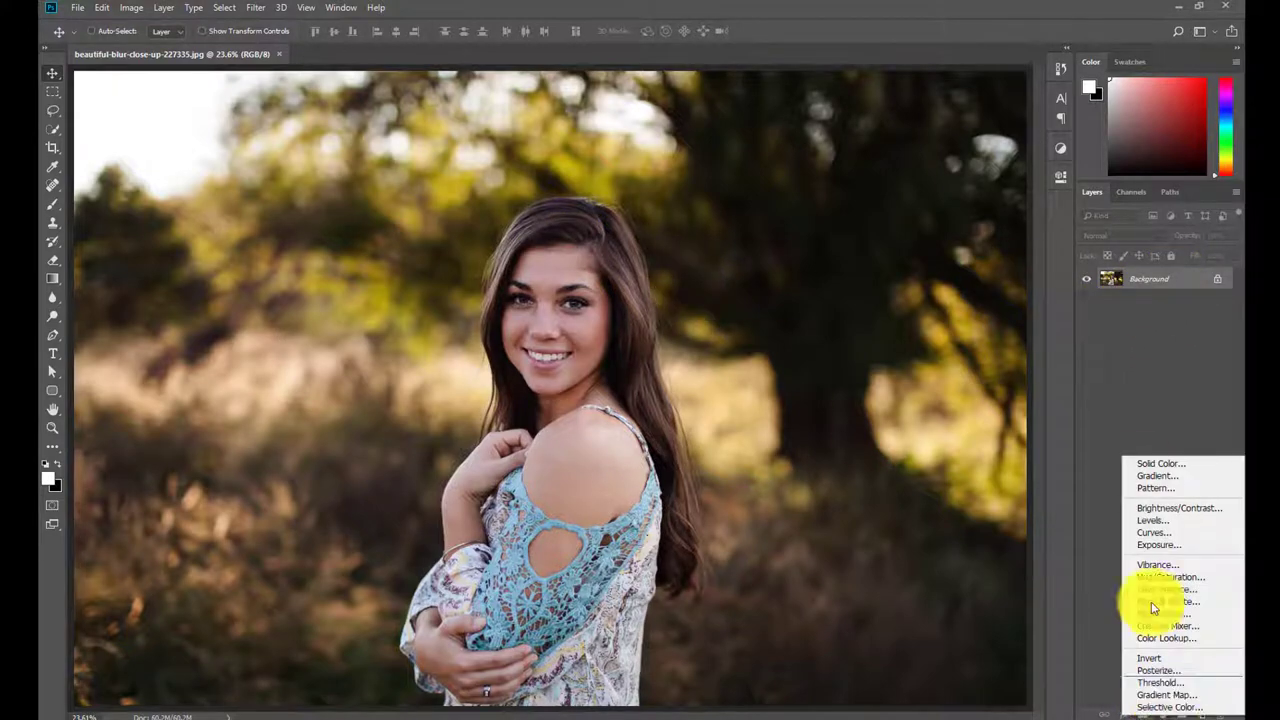
click(1191, 476)
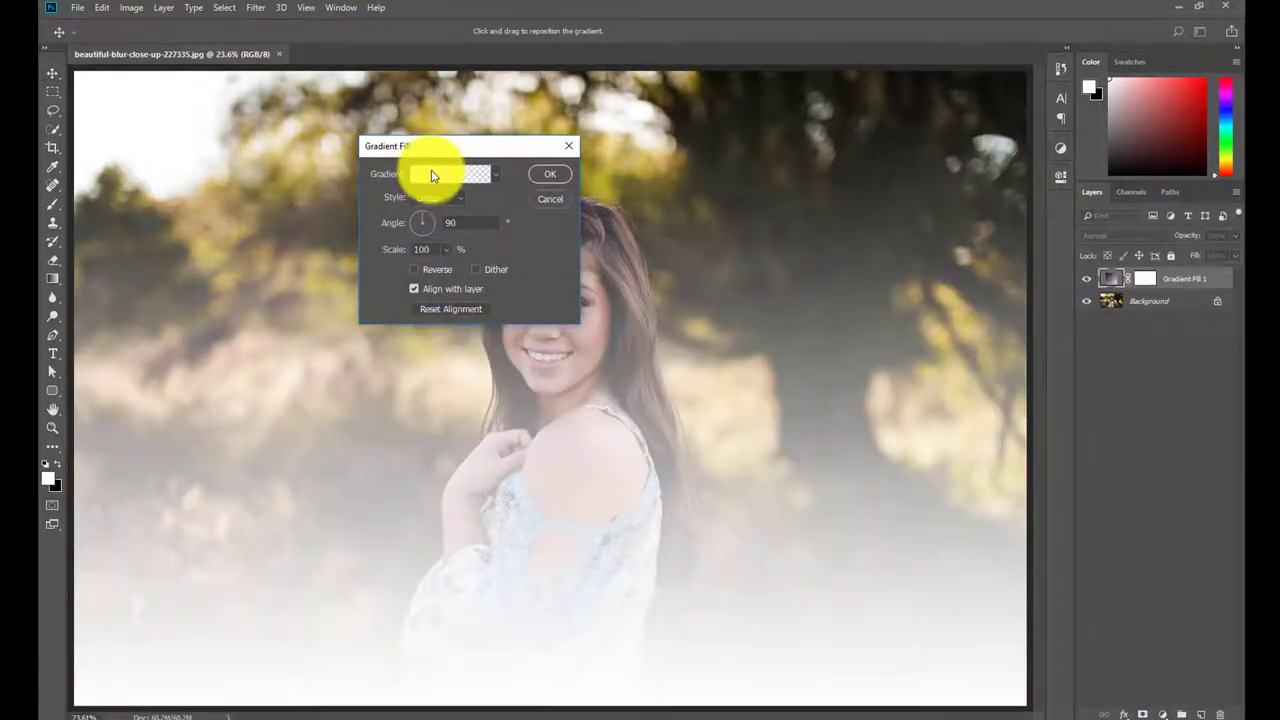
click(428, 177)
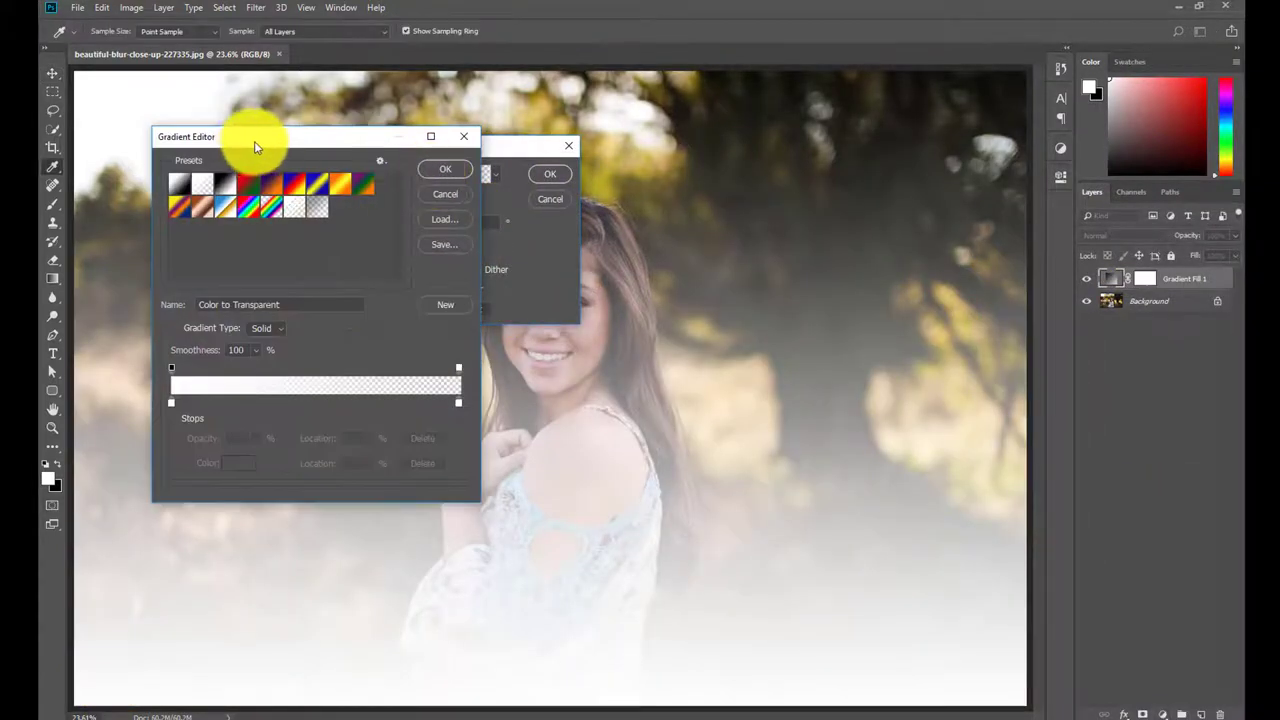
drag(254, 141, 310, 141)
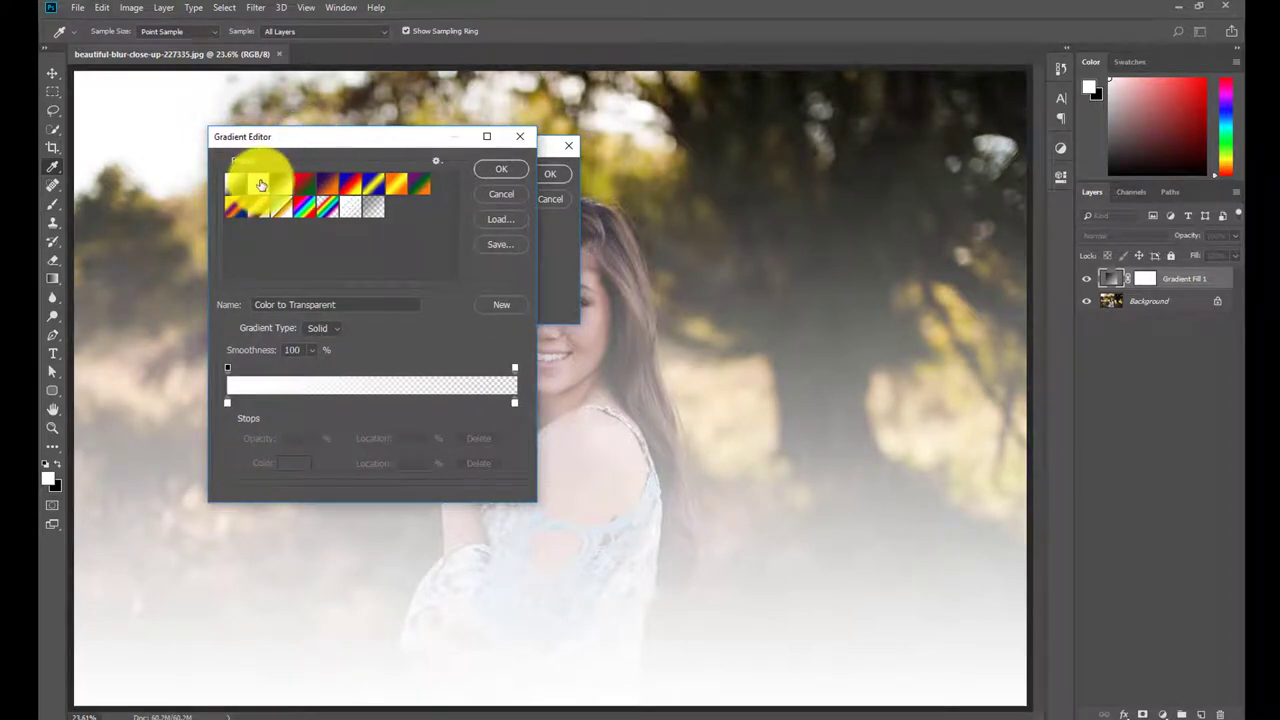
click(258, 186)
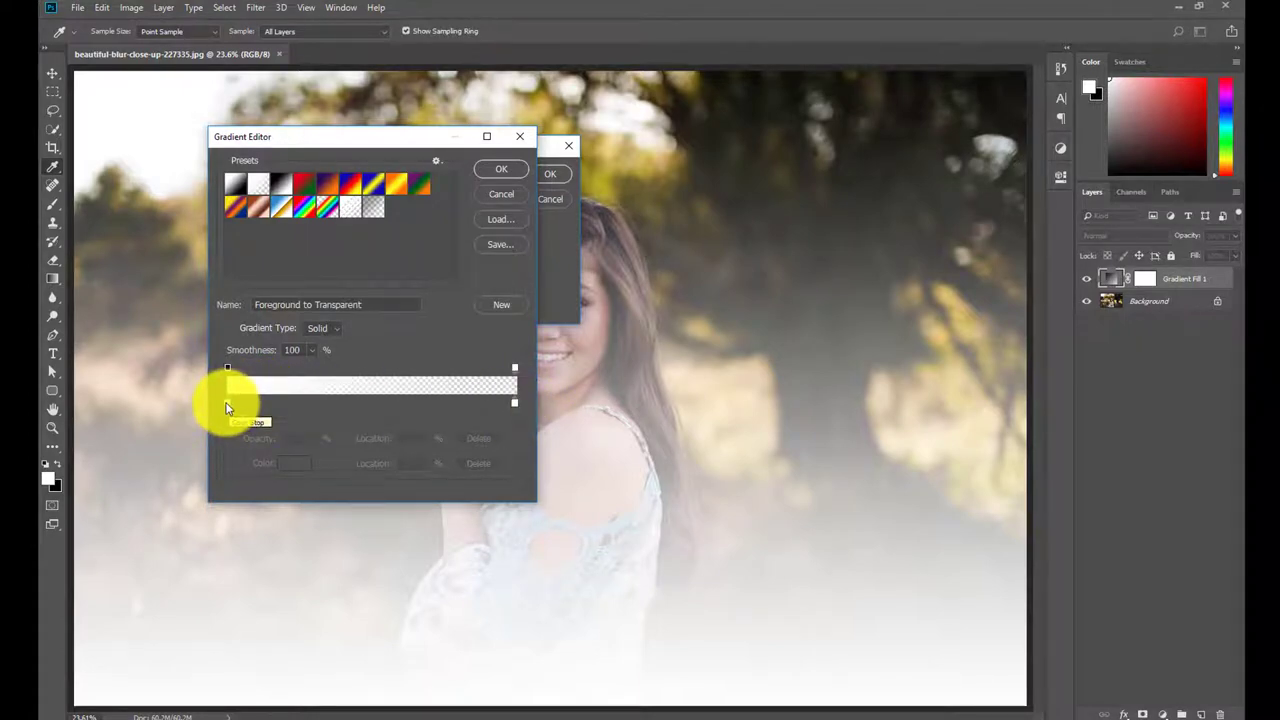
Set the gradient's left colour stop to golden yellow ffc600.
double_click(227, 401)
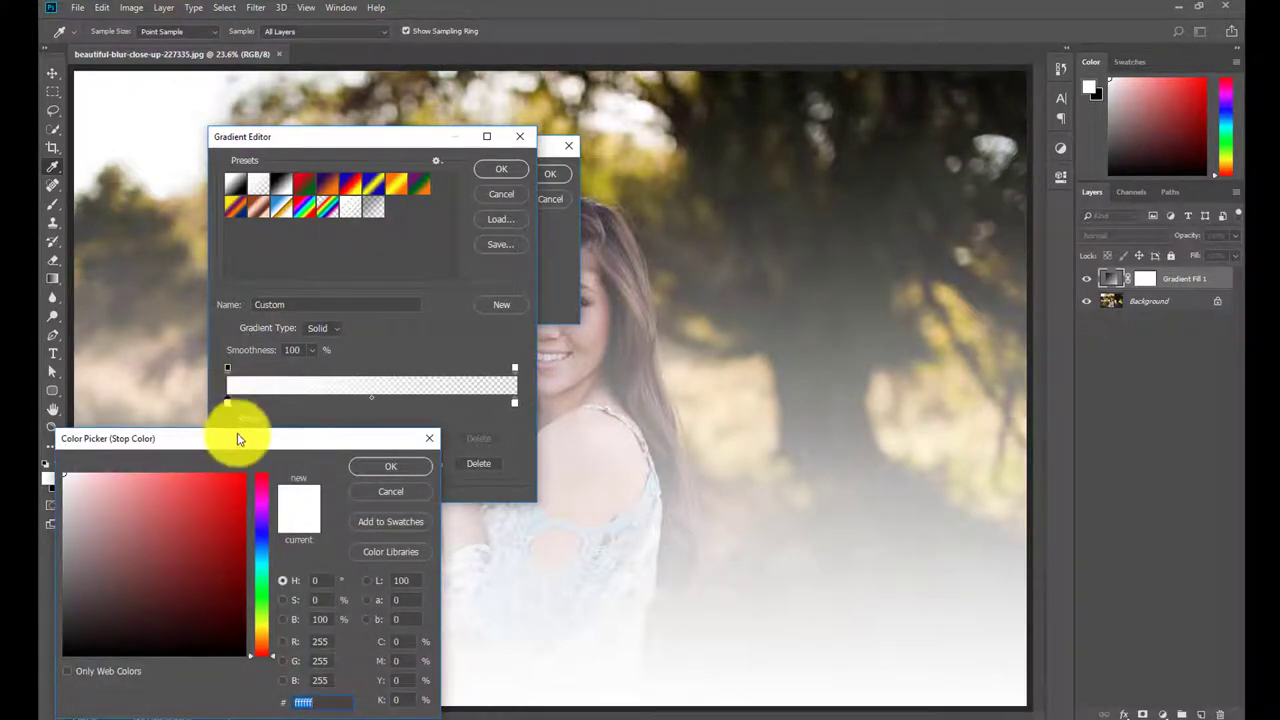
drag(234, 438, 240, 420)
click(250, 456)
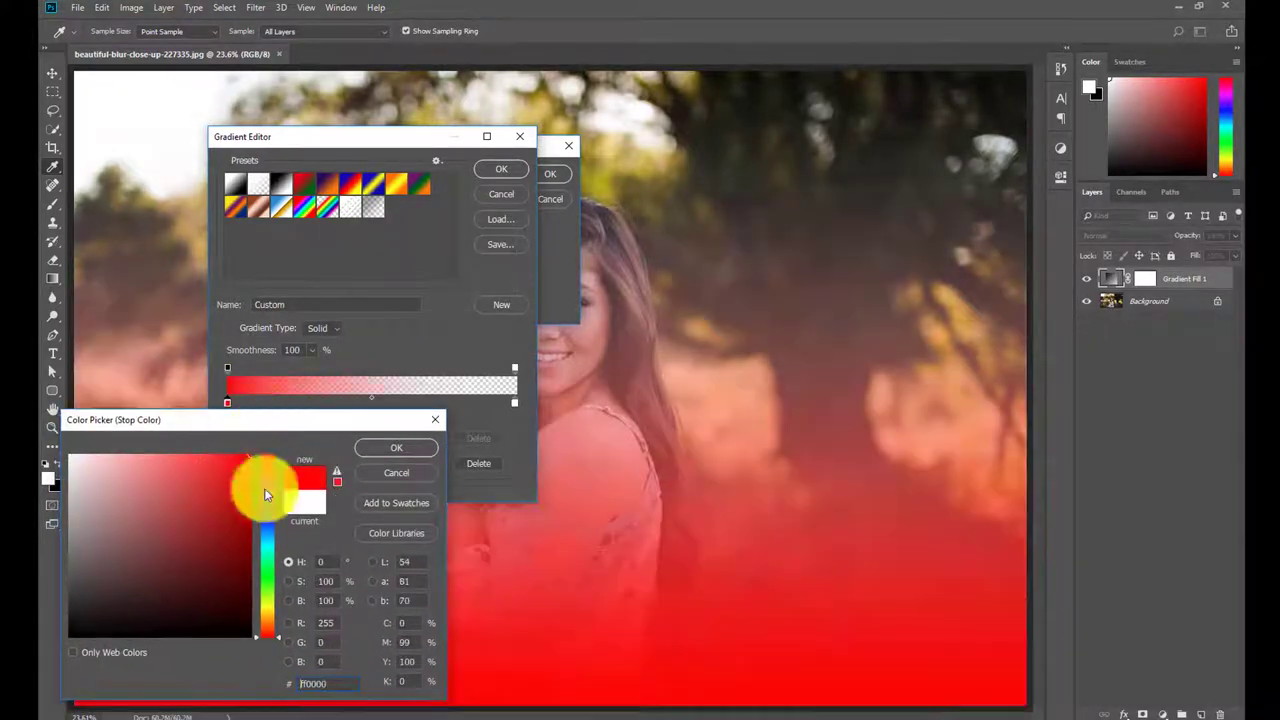
drag(280, 643, 279, 613)
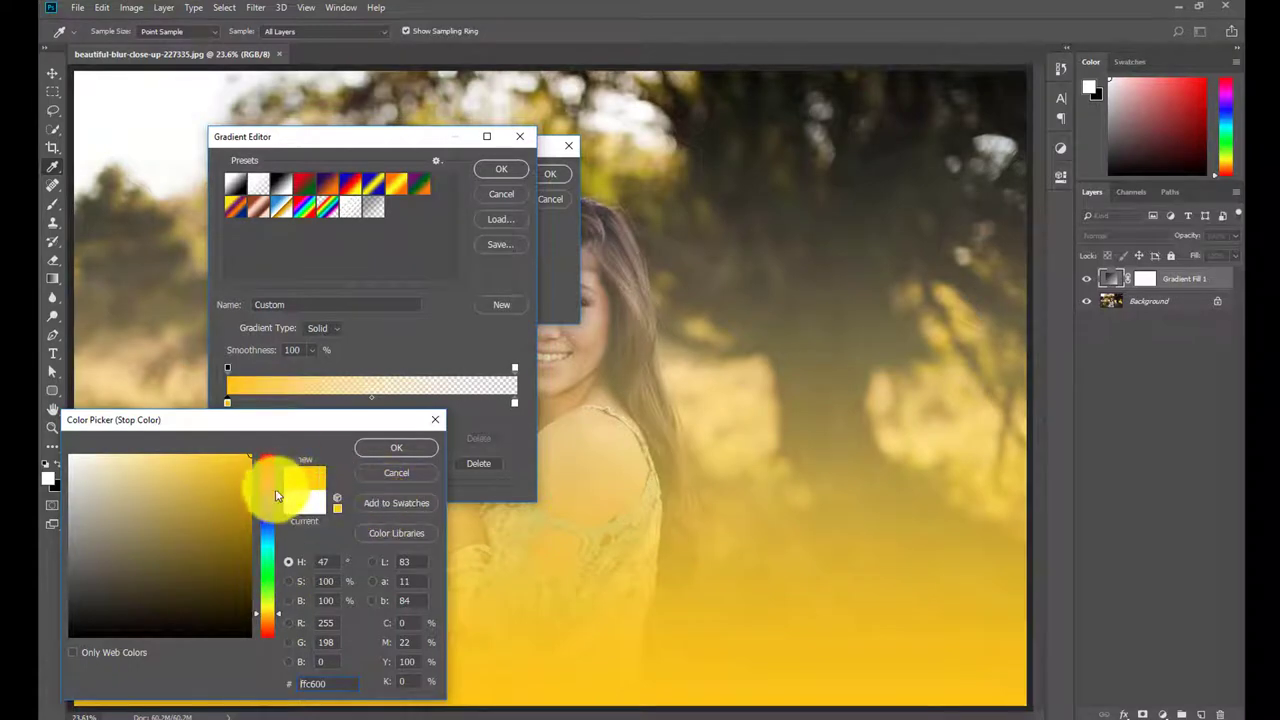
click(416, 452)
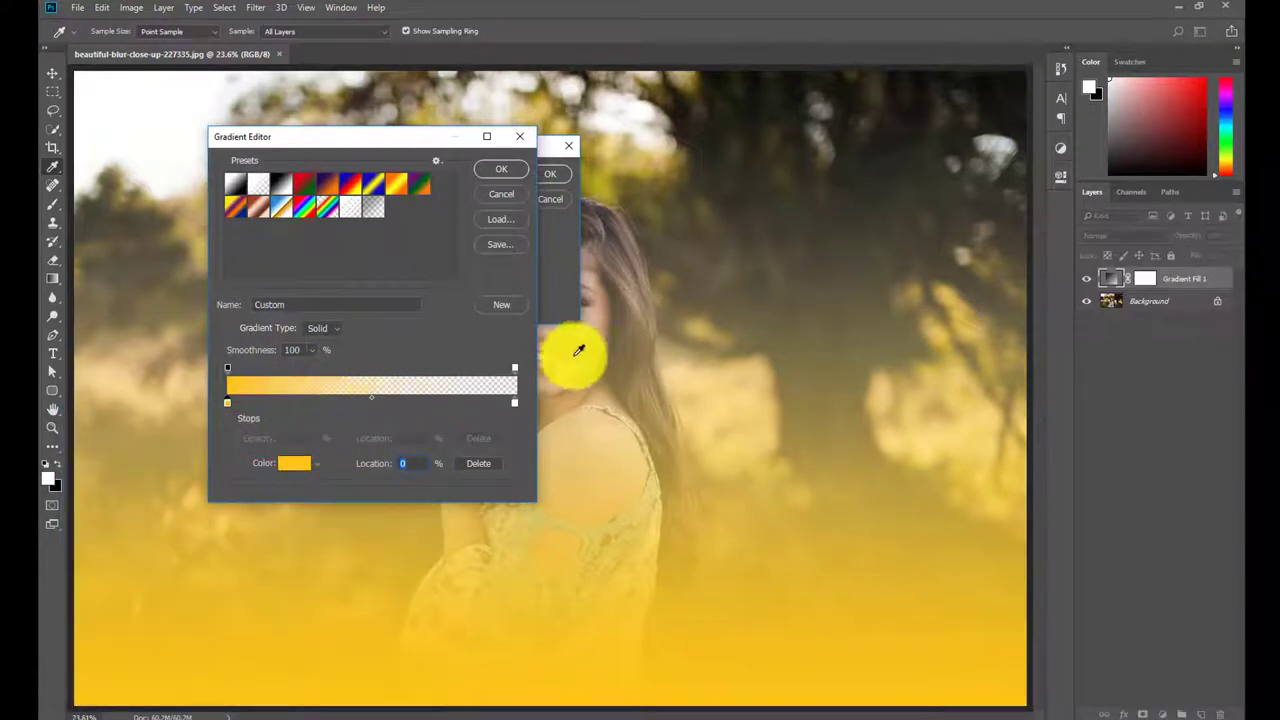
Set the gradient's right colour stop to pure red ff0000.
click(514, 404)
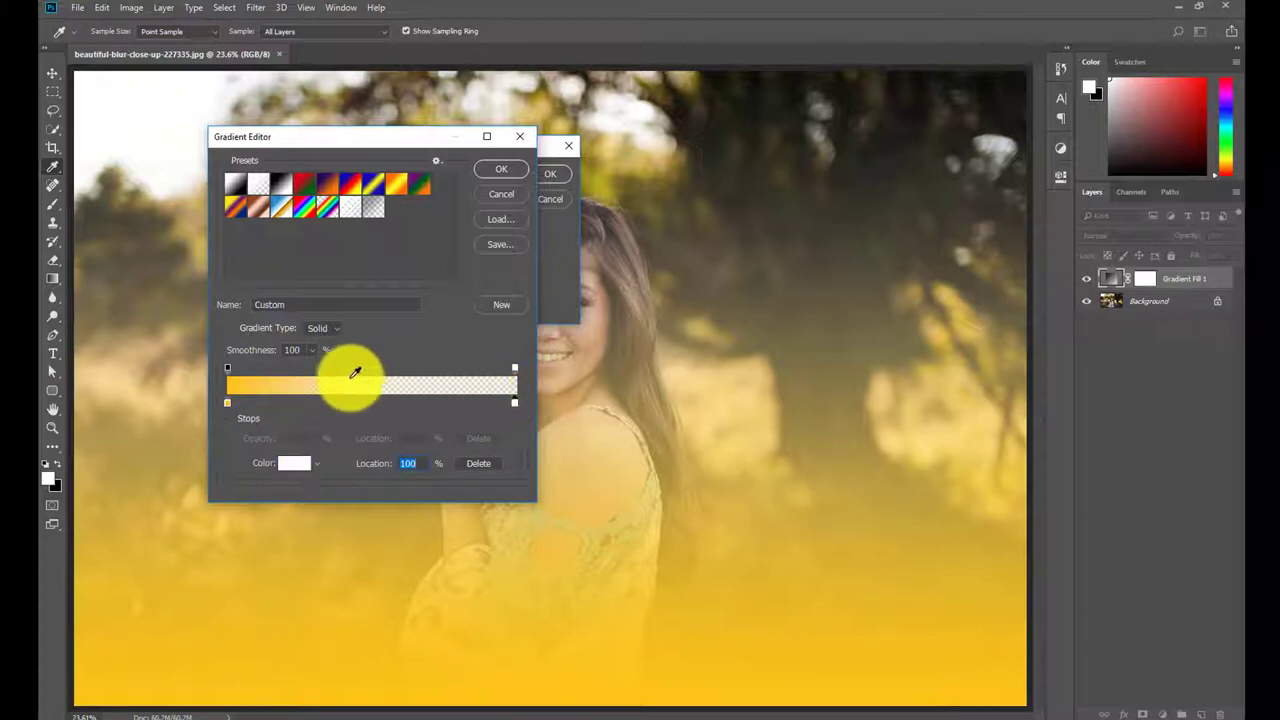
double_click(515, 407)
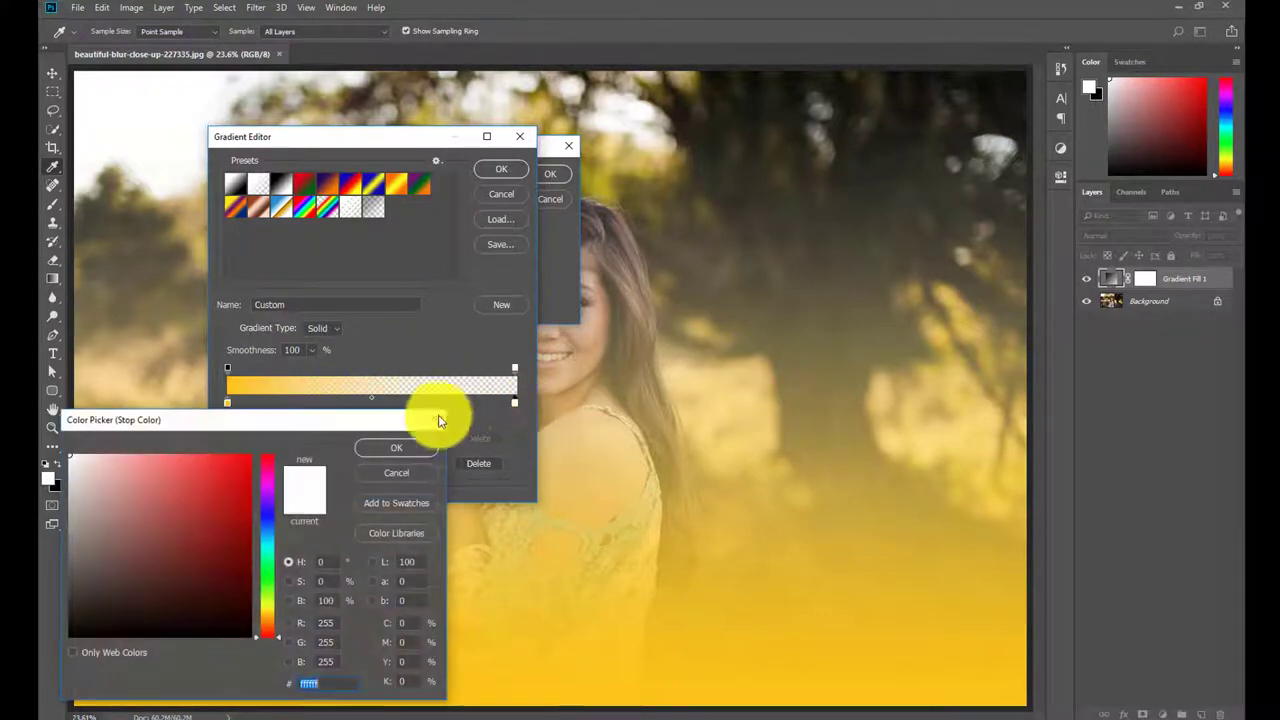
drag(194, 520, 286, 423)
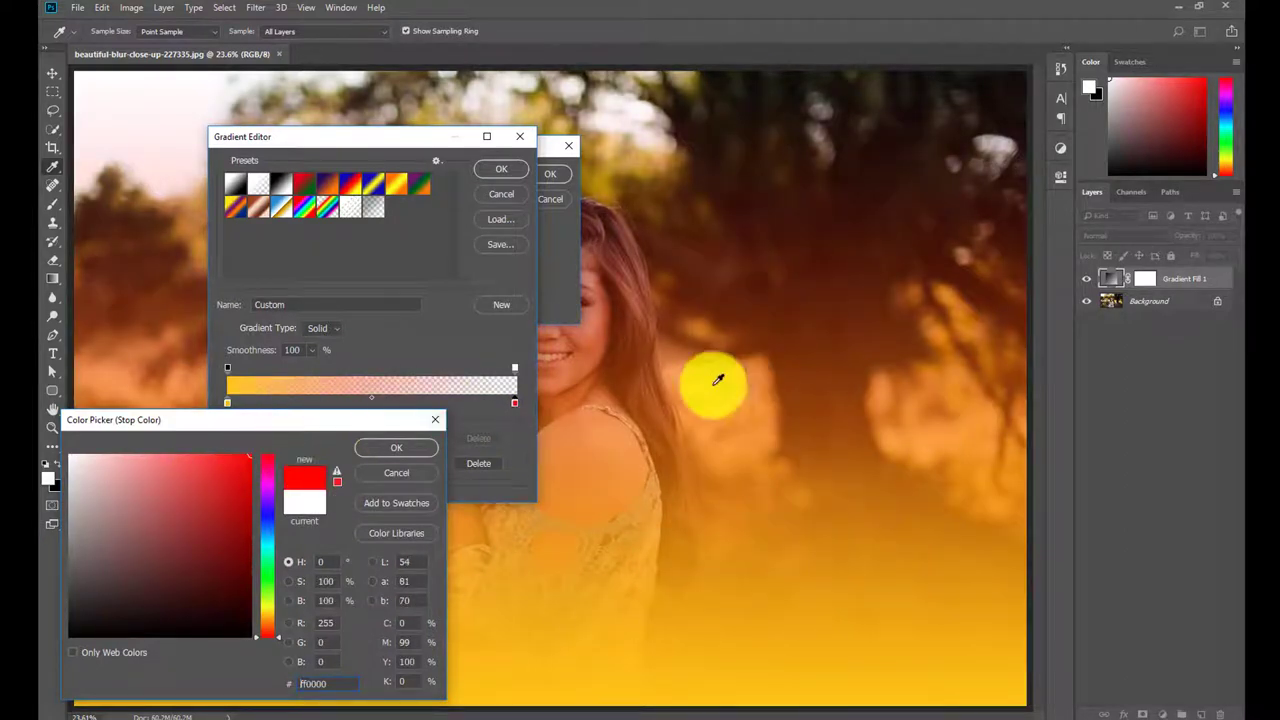
click(397, 447)
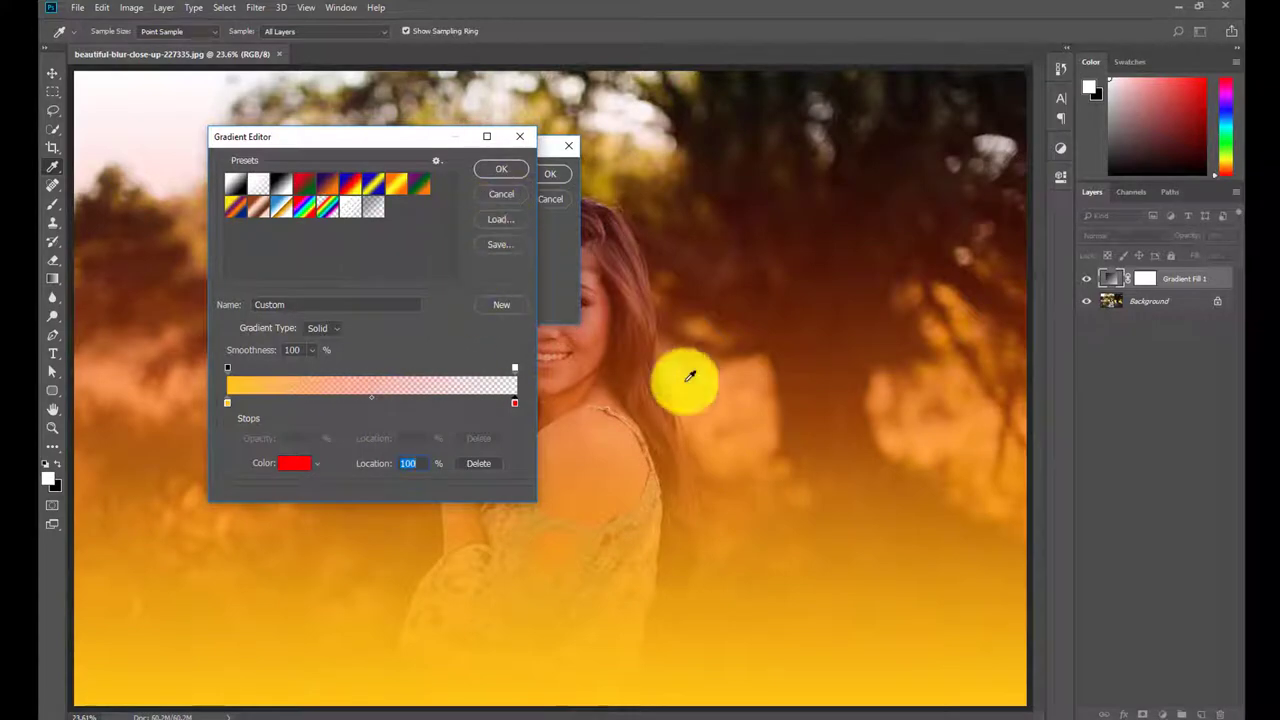
Make the gradient fill radial and position its glow in the photo's upper-left.
click(502, 178)
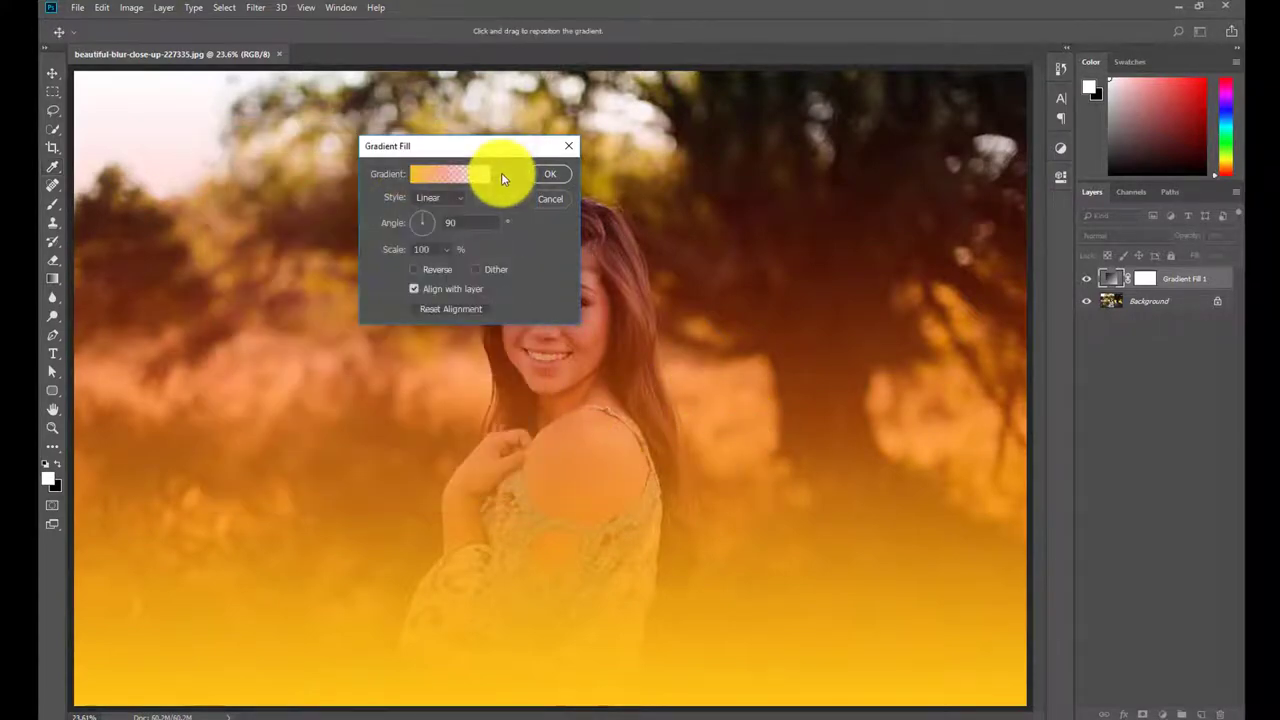
drag(487, 146, 791, 315)
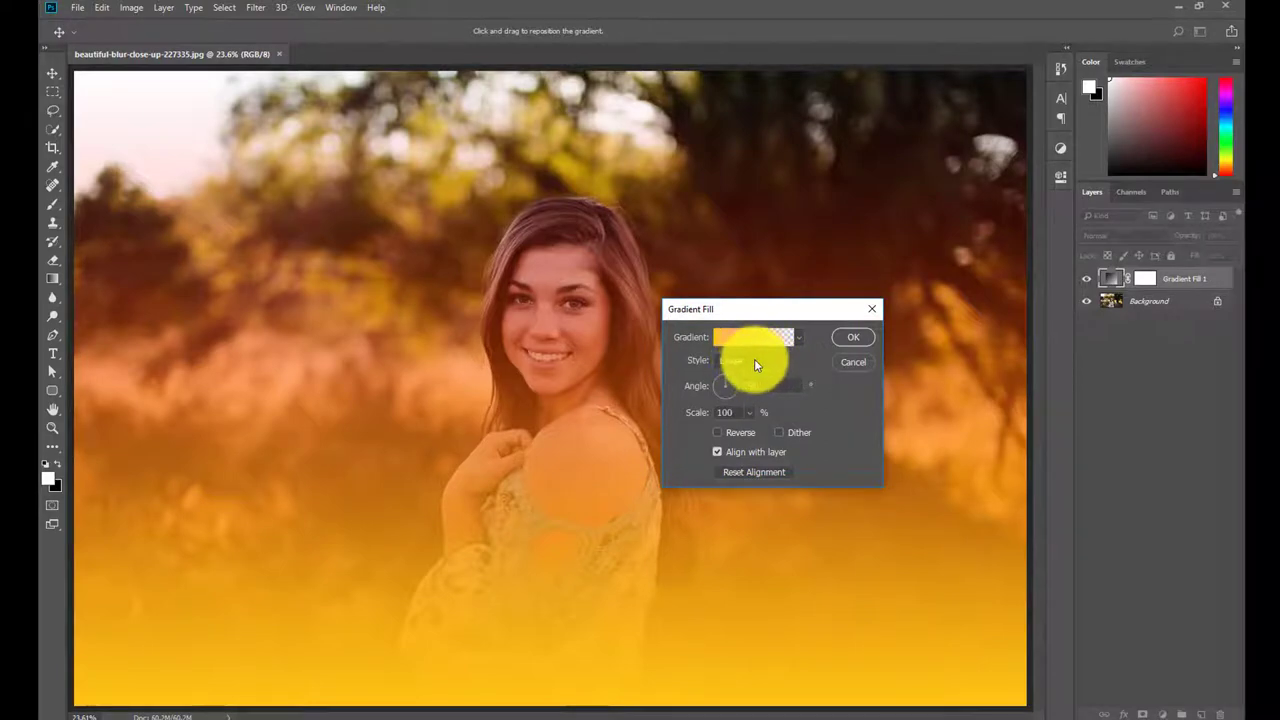
click(760, 362)
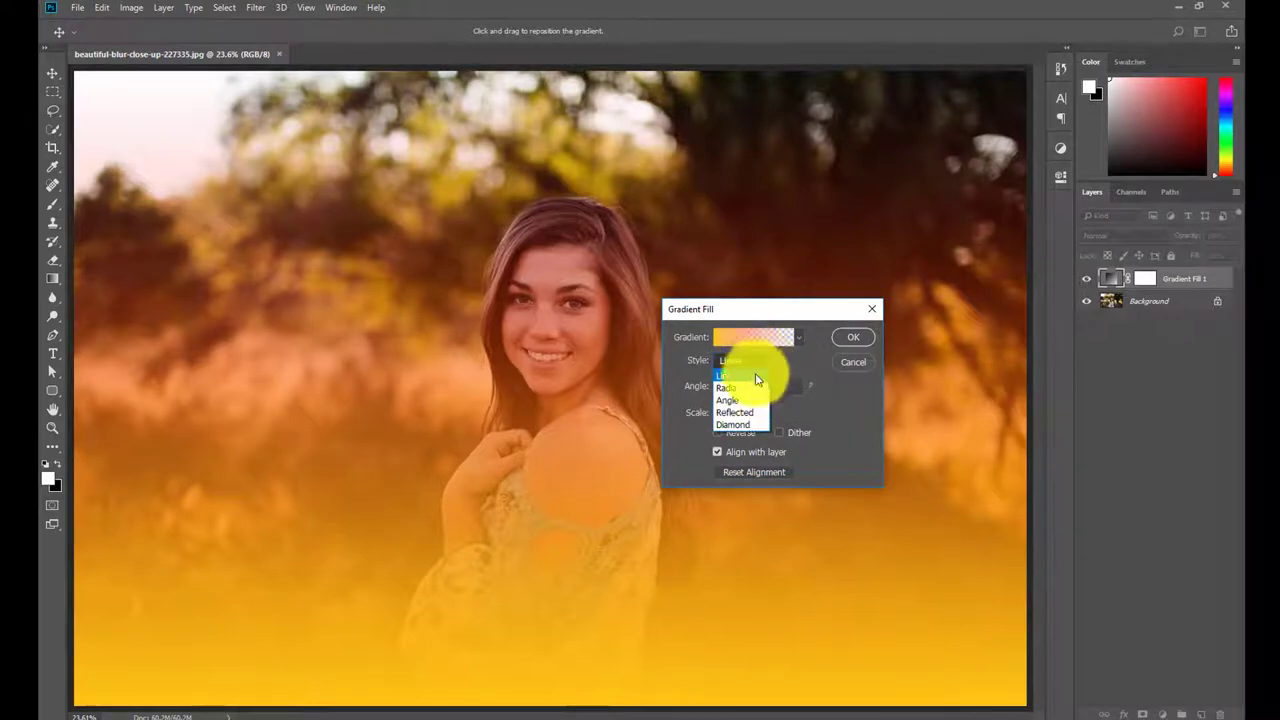
click(748, 388)
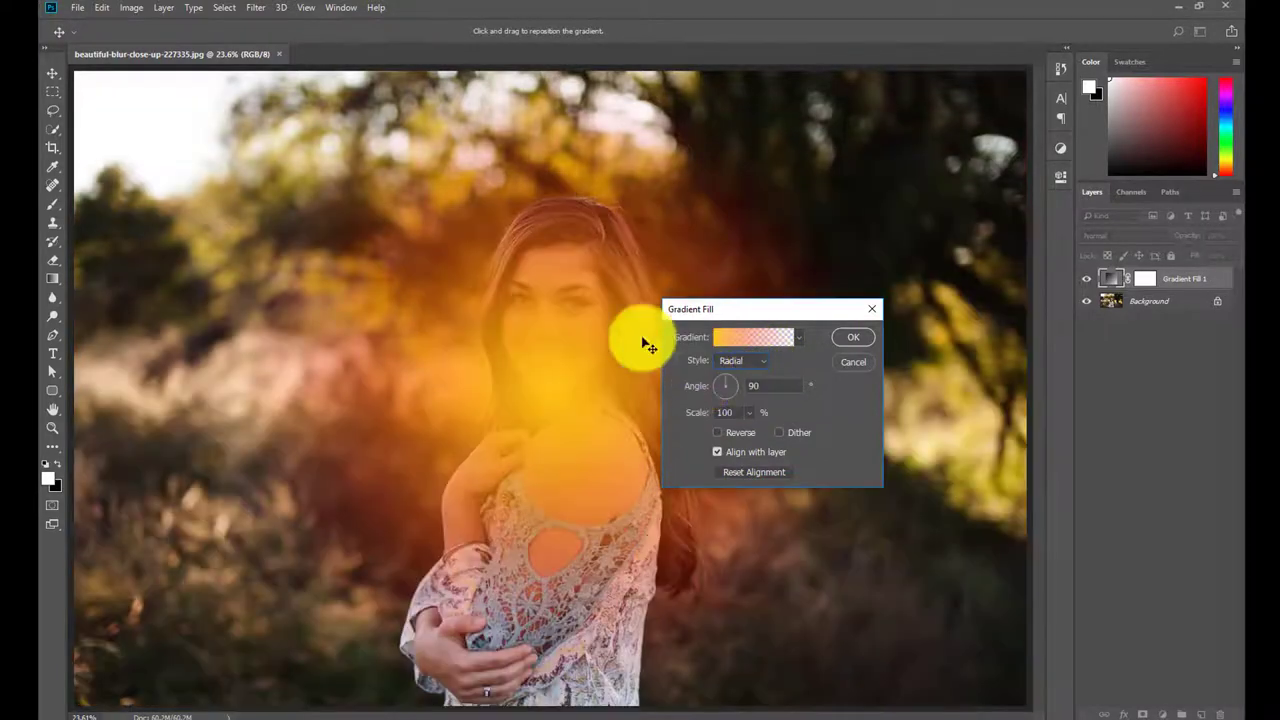
mouse_move(629, 337)
mouse_down()
mouse_move(170, 238)
mouse_move(100, 457)
mouse_move(100, 94)
mouse_move(271, 391)
mouse_move(212, 180)
mouse_move(177, 166)
mouse_move(189, 149)
mouse_up()
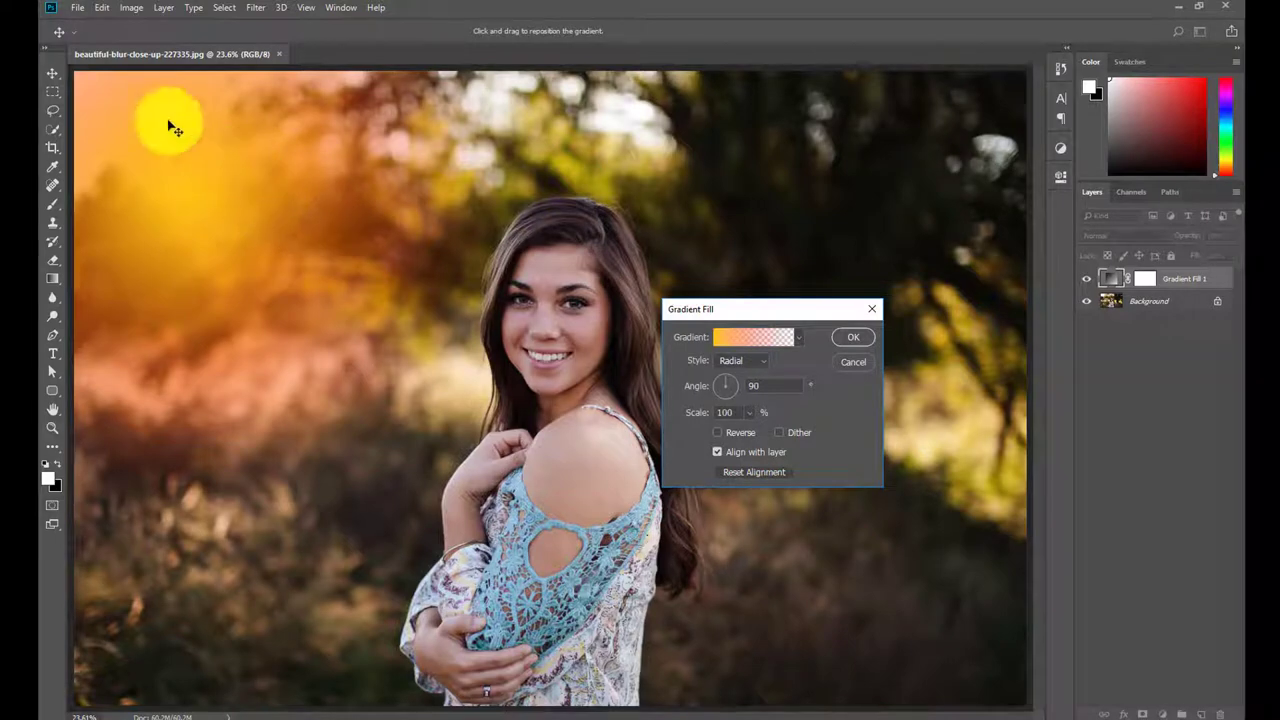
mouse_move(280, 309)
mouse_down()
mouse_move(366, 531)
mouse_move(334, 566)
mouse_move(320, 477)
mouse_move(337, 534)
mouse_up()
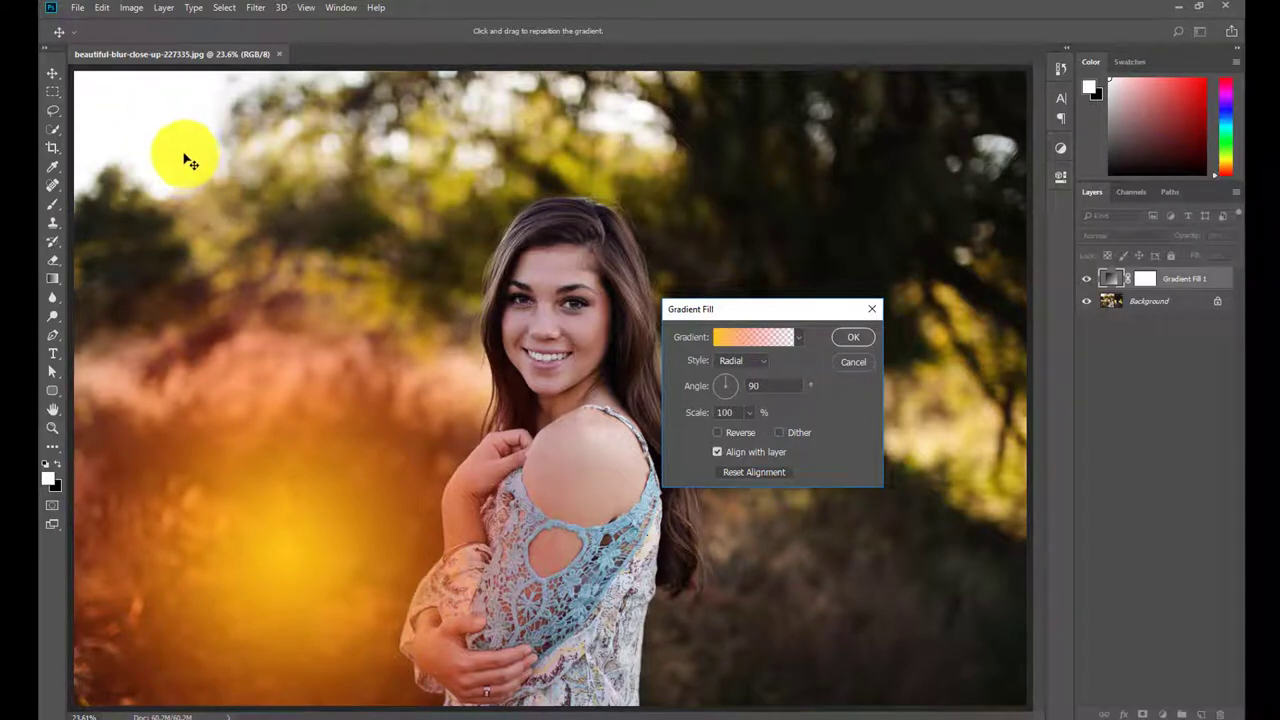
mouse_move(286, 606)
mouse_down()
mouse_move(213, 273)
mouse_move(180, 223)
mouse_move(174, 266)
mouse_move(198, 243)
mouse_move(178, 216)
mouse_move(457, 300)
mouse_move(1214, 294)
mouse_move(213, 258)
mouse_move(414, 380)
mouse_move(294, 206)
mouse_move(280, 229)
mouse_move(289, 221)
mouse_up()
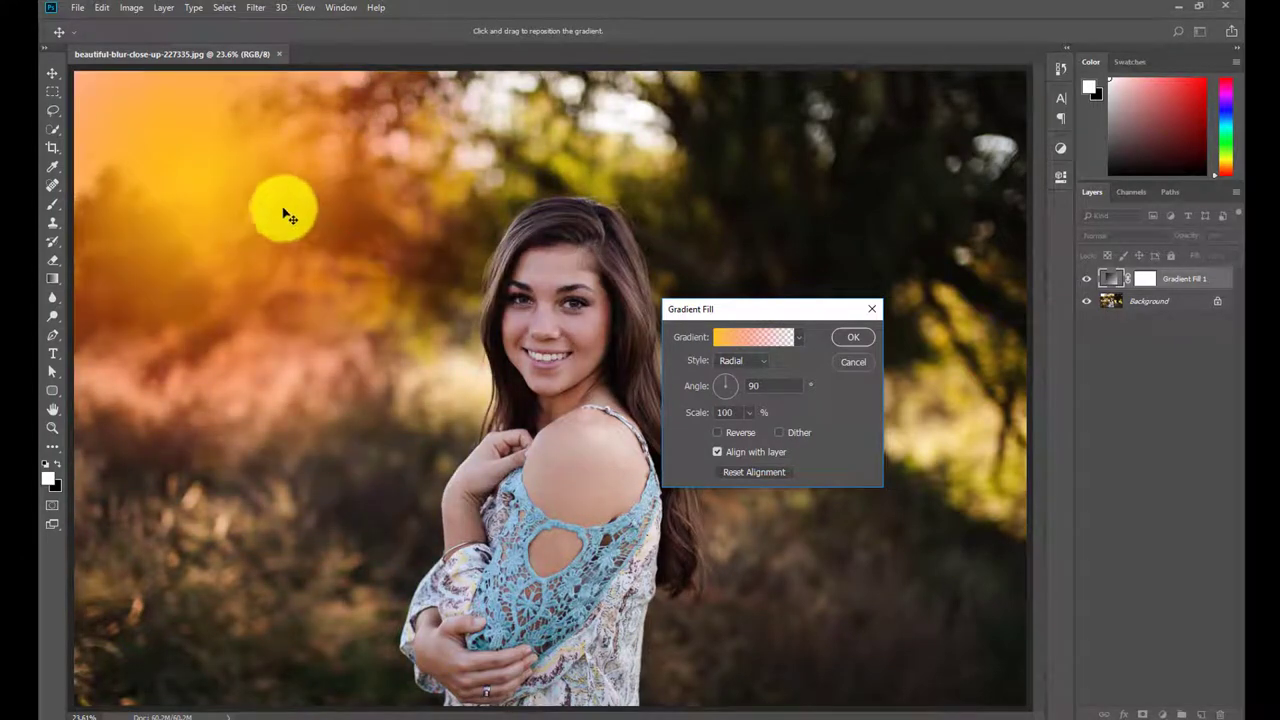
Scale the radial gradient glow to 133%.
click(751, 413)
drag(750, 436, 749, 431)
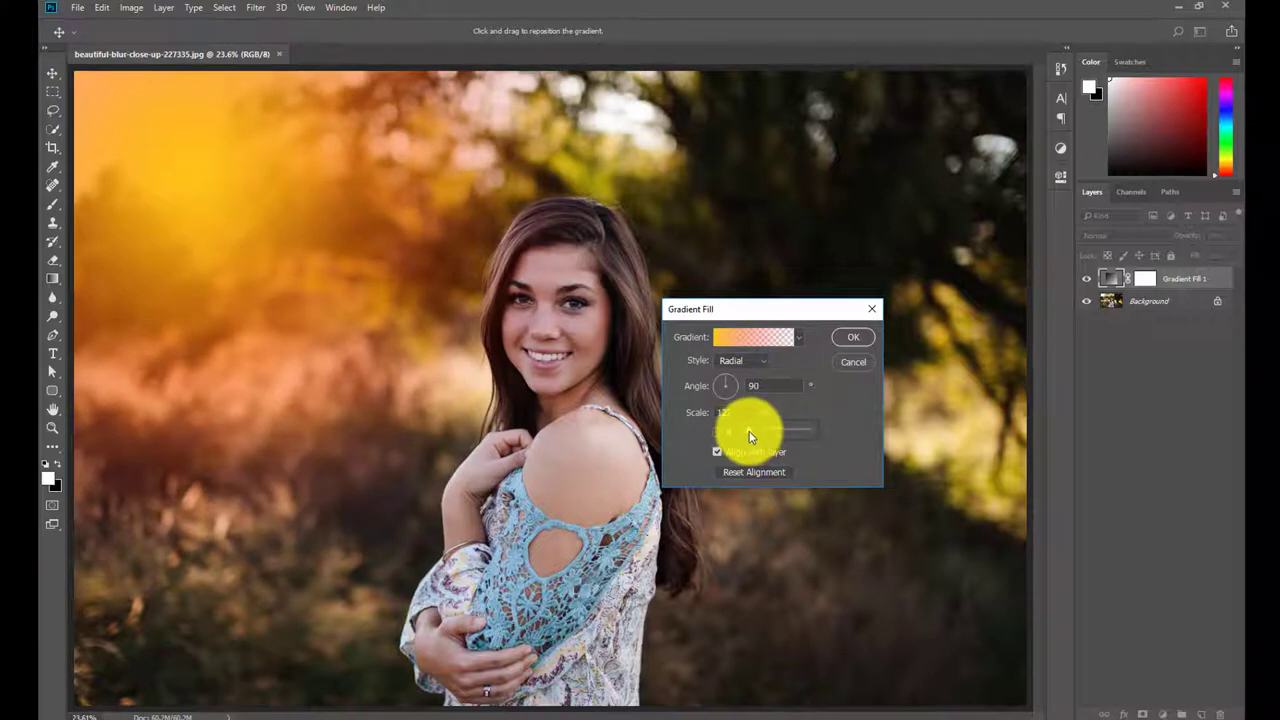
drag(751, 436, 752, 436)
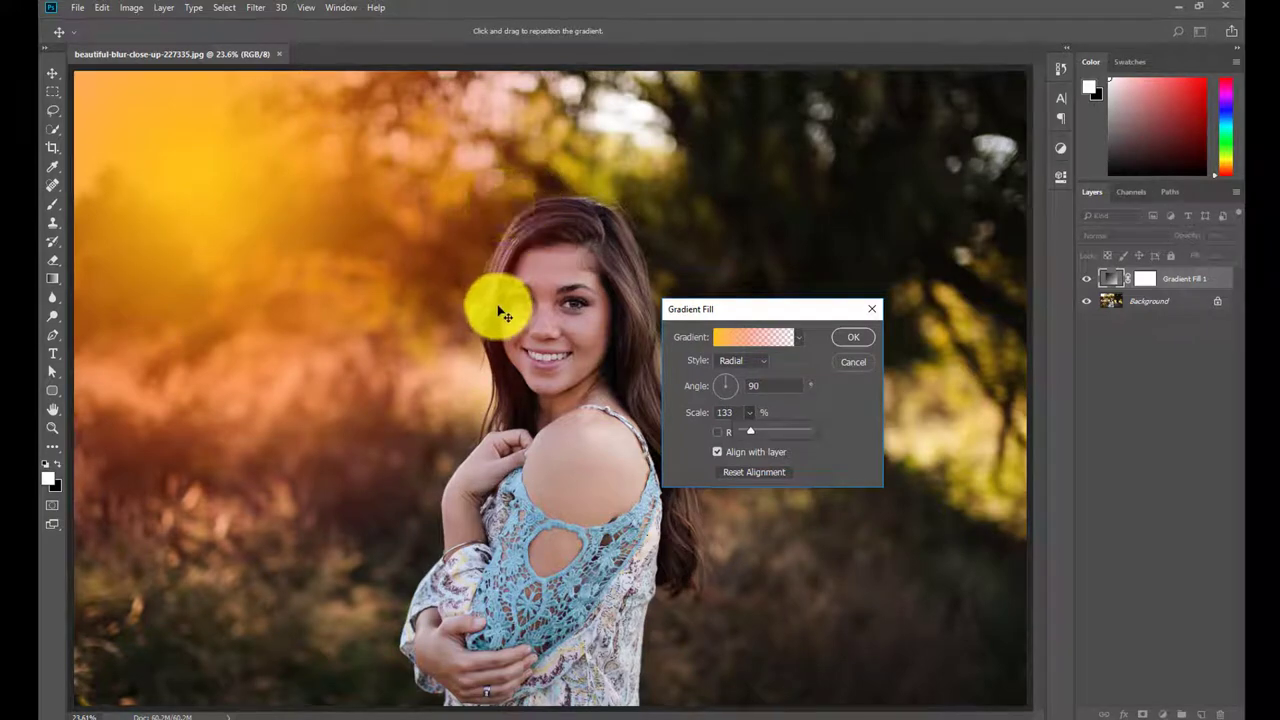
click(842, 435)
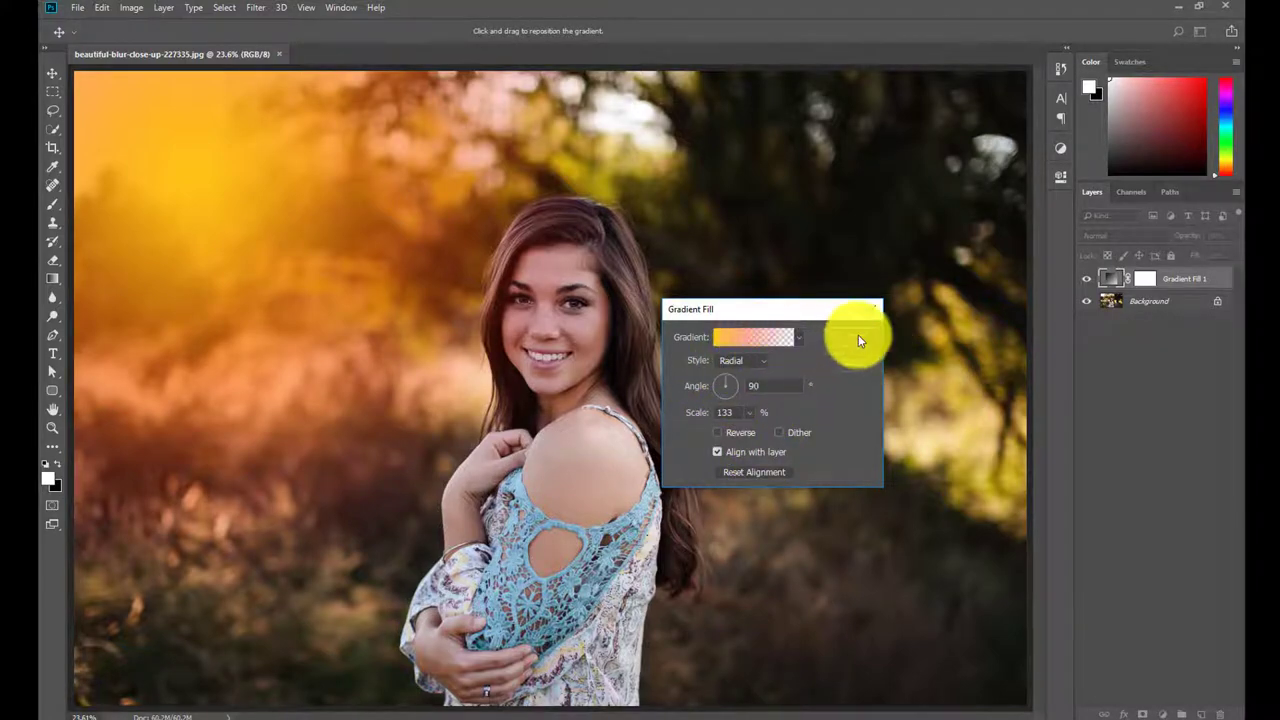
Confirm the gradient fill settings and compare the photo with and without the glow.
click(858, 338)
click(1088, 280)
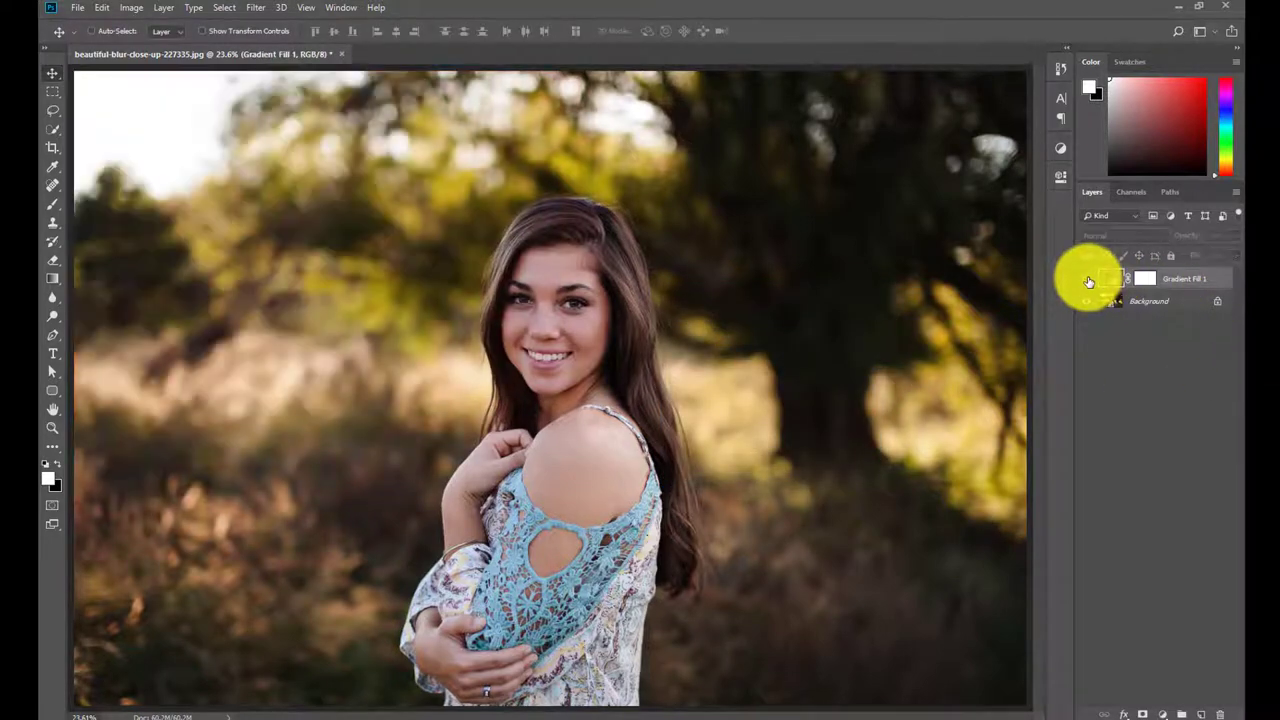
click(1088, 280)
click(1088, 280)
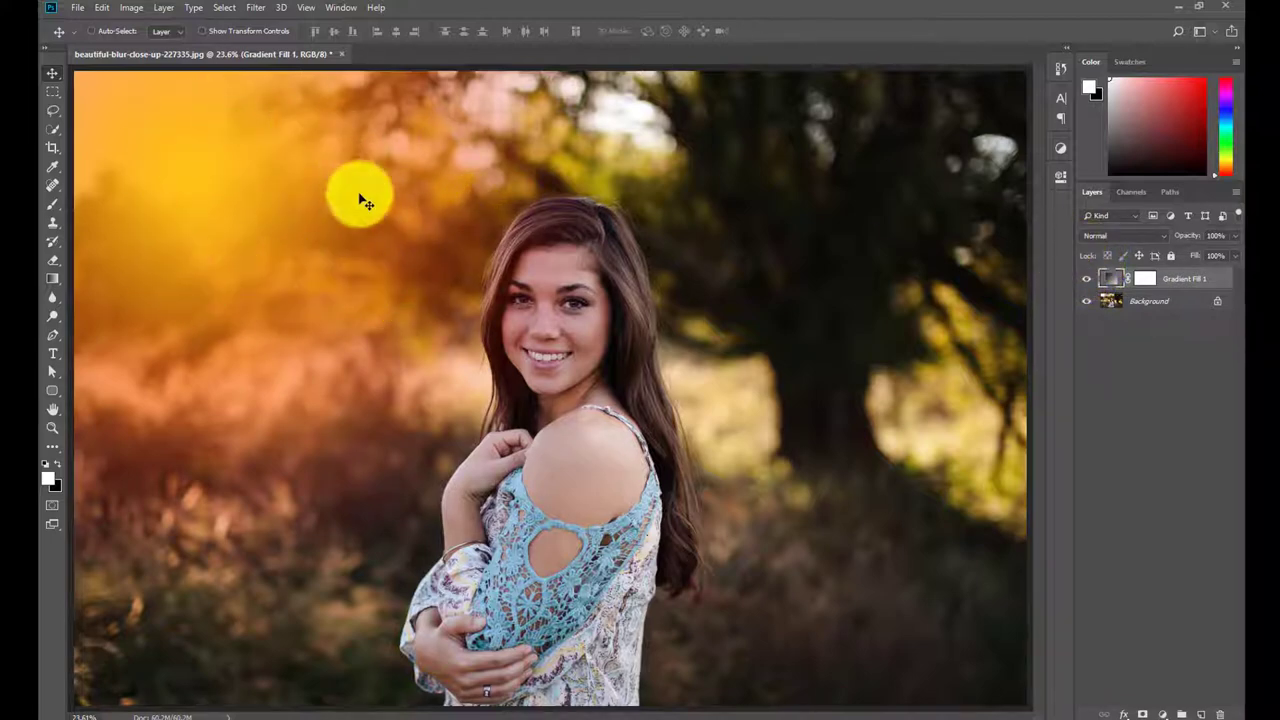
Set Gradient Fill 1 to Screen blend mode, nudging the glow and comparing before/after.
click(1118, 234)
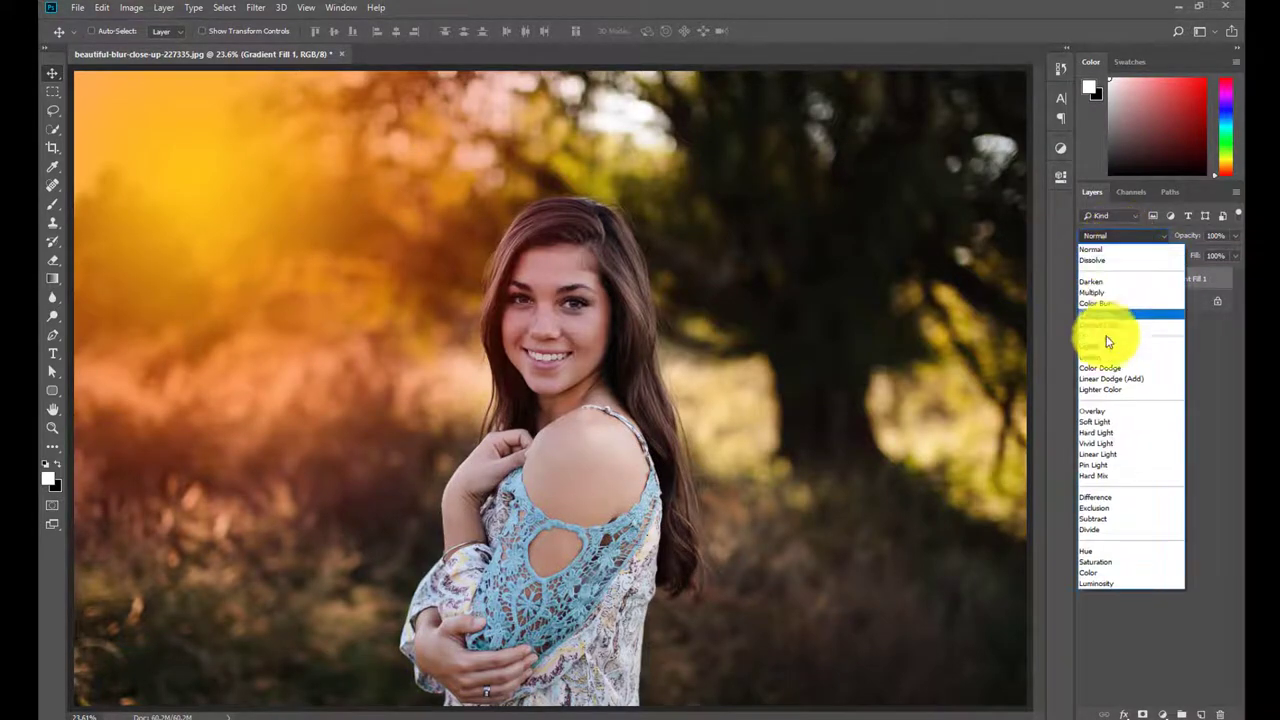
click(1099, 357)
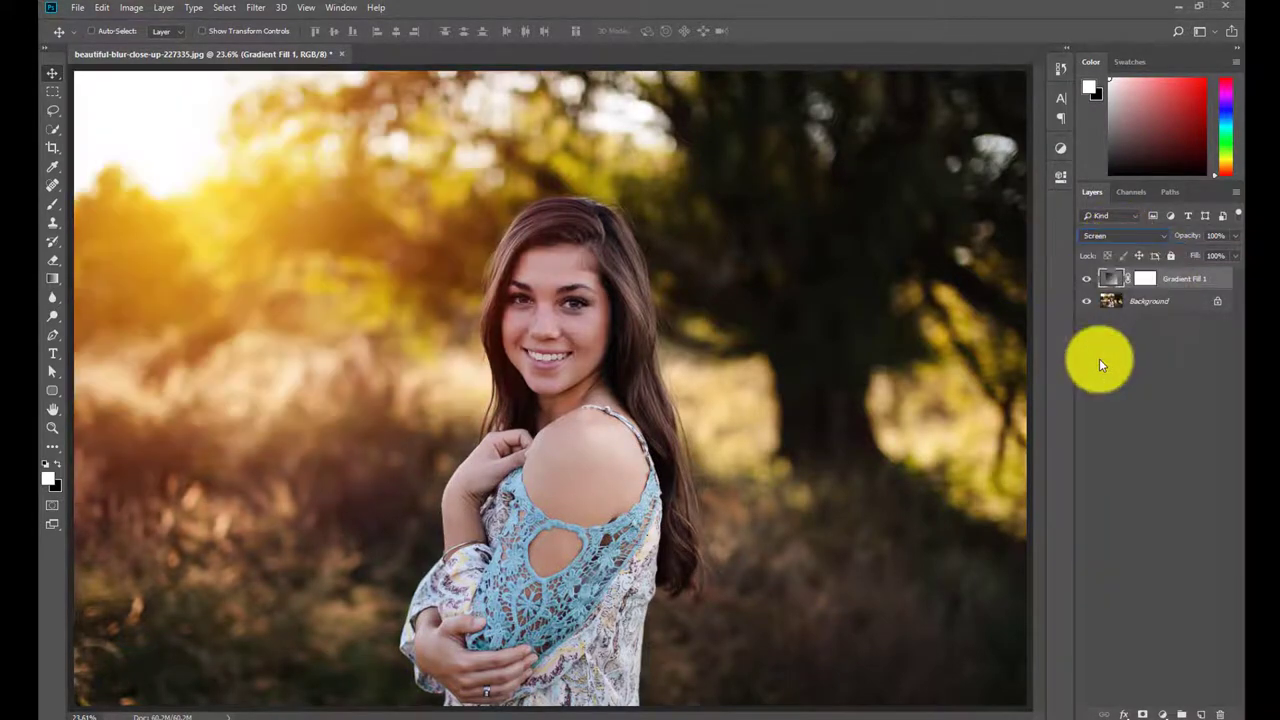
click(1087, 279)
click(1086, 280)
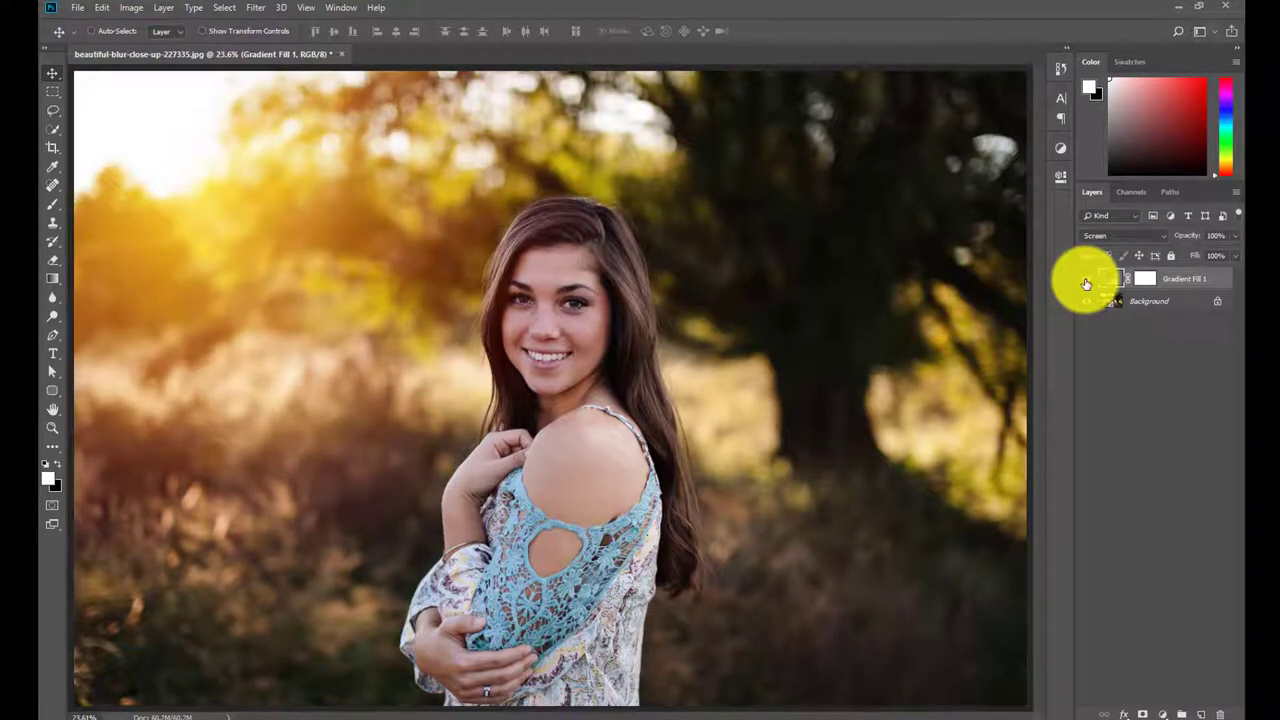
drag(234, 220, 247, 238)
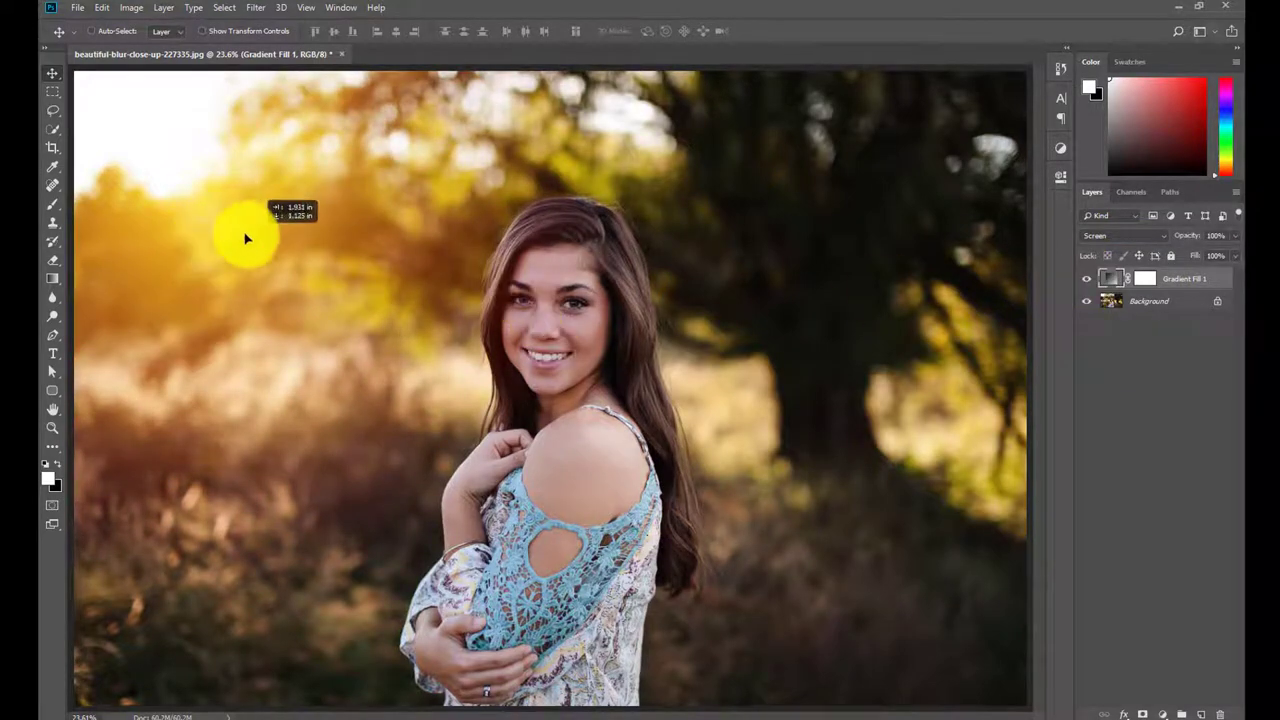
click(1087, 279)
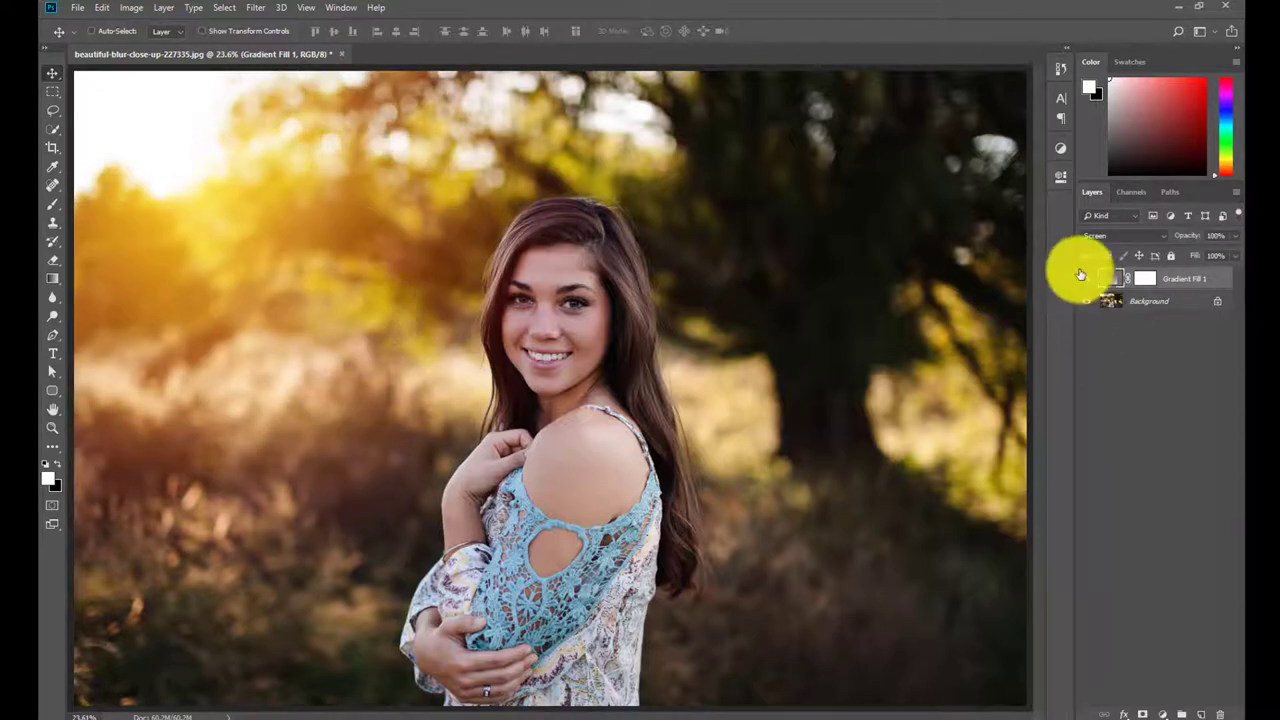
click(1083, 277)
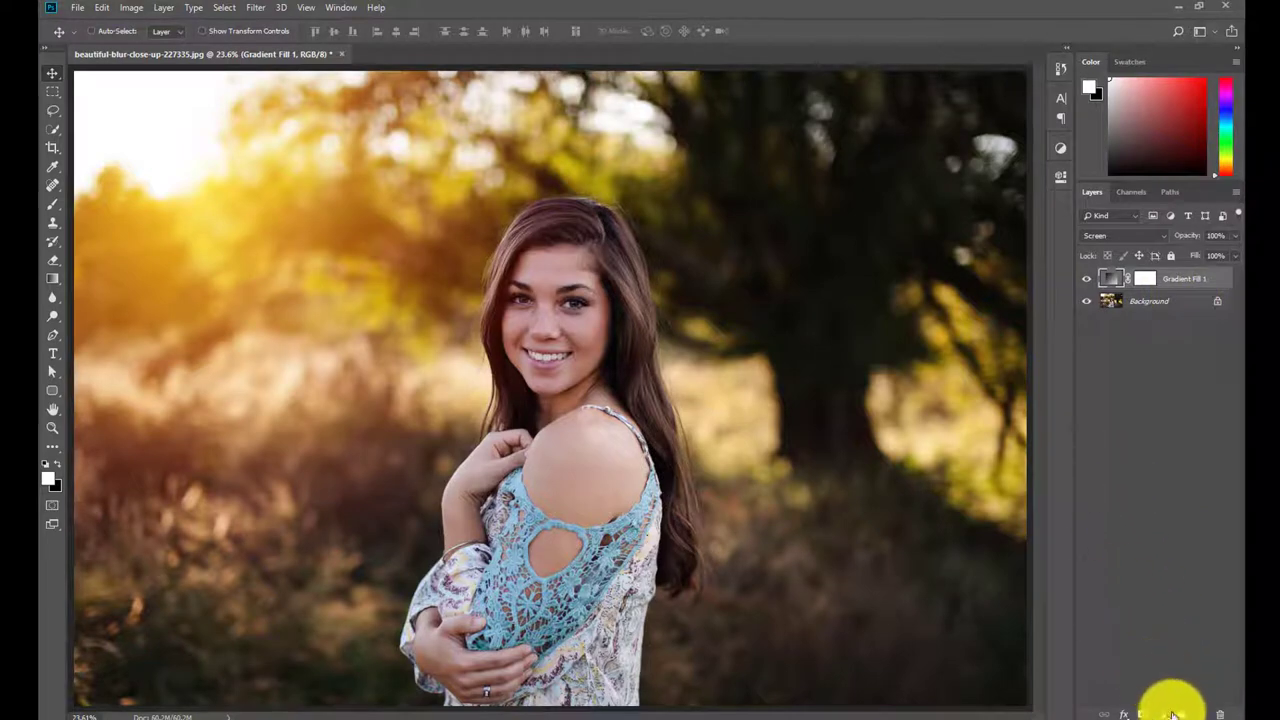
Add a Curves layer that raises the RGB curve and lowers the Blue curve.
click(1164, 714)
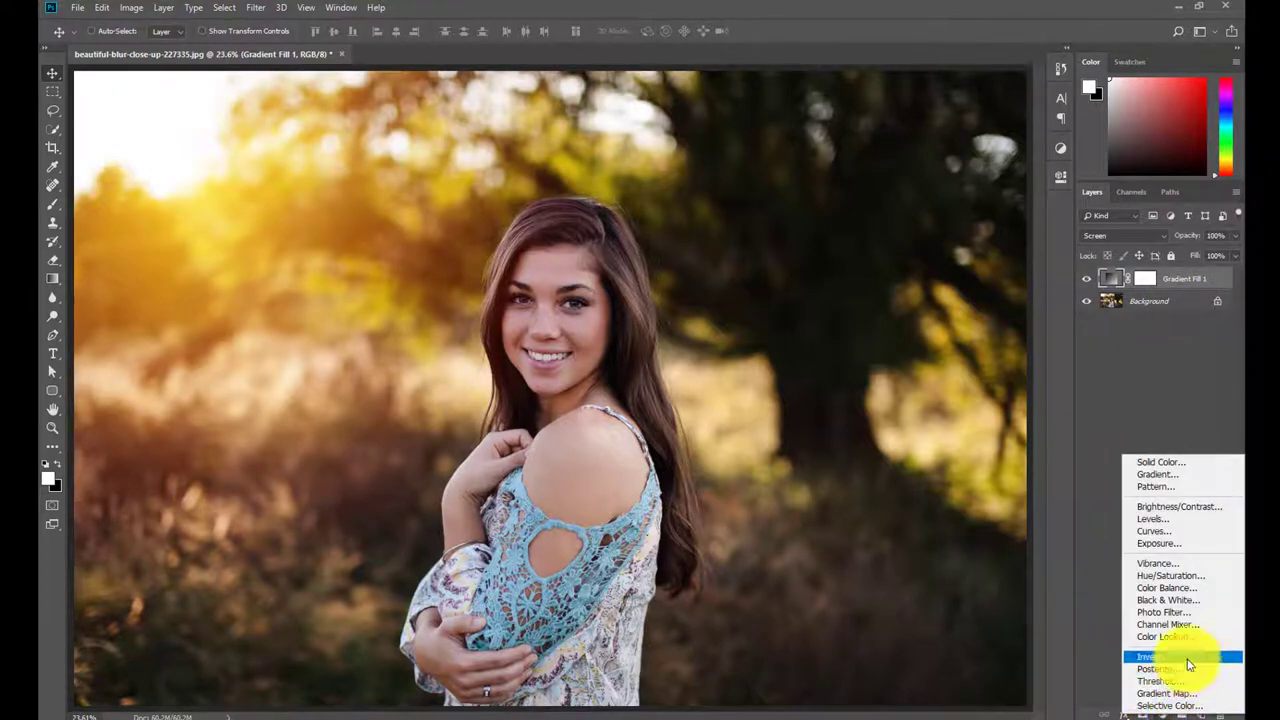
click(1172, 533)
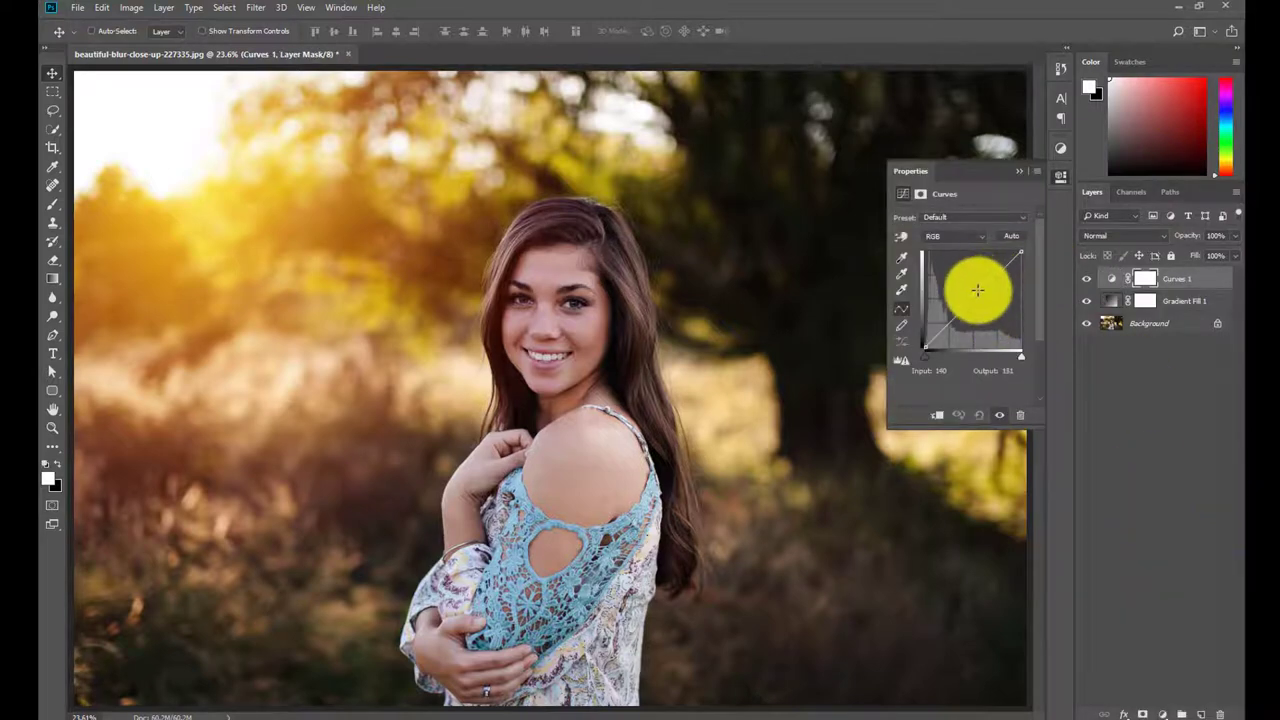
drag(973, 297, 967, 292)
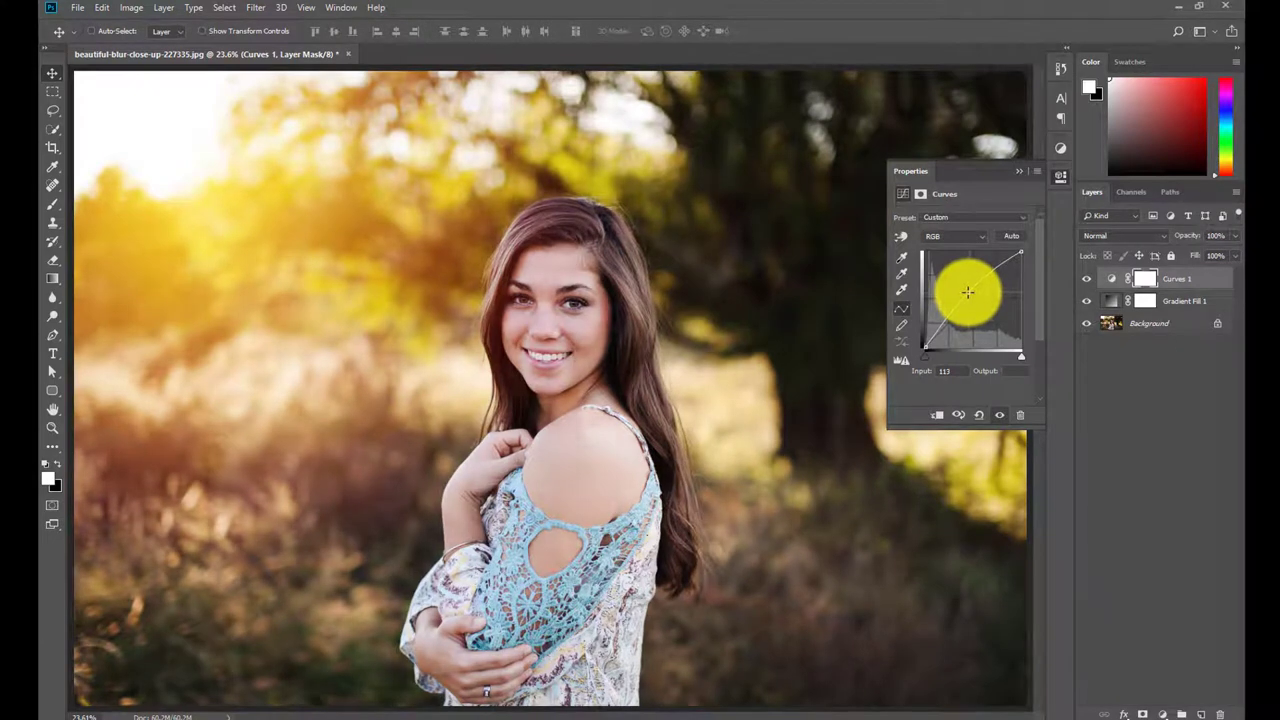
click(948, 234)
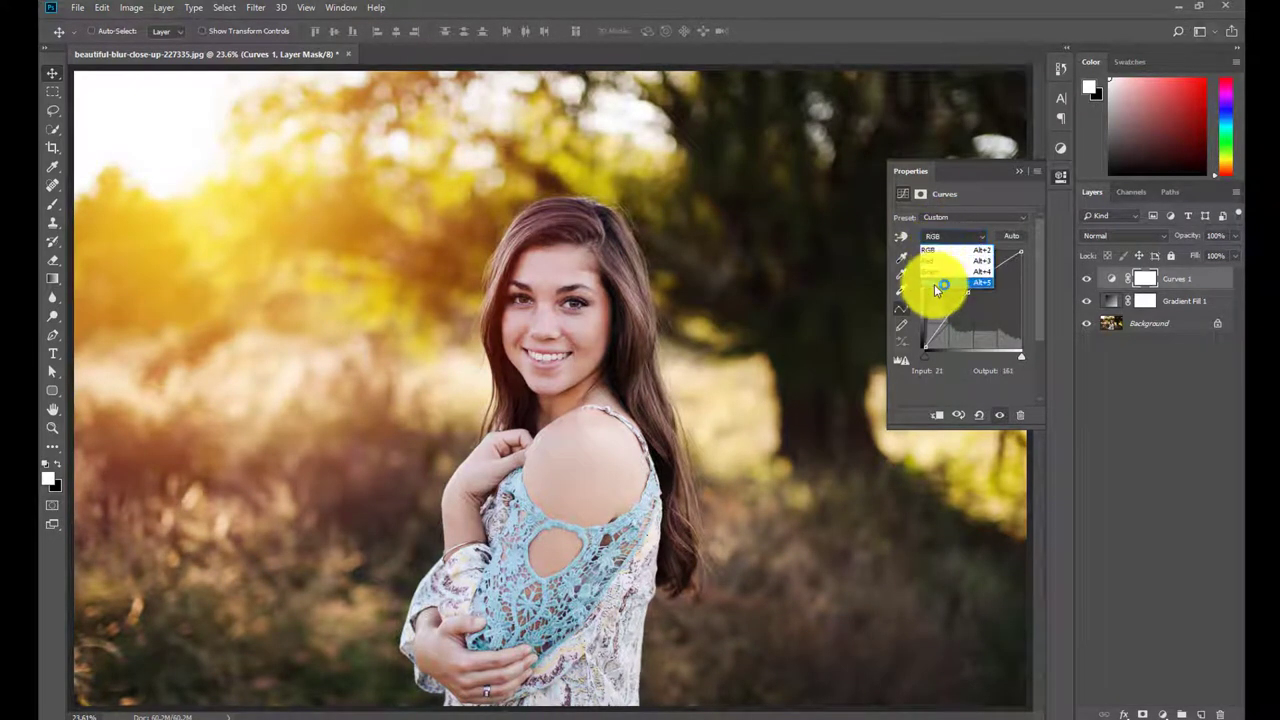
click(936, 283)
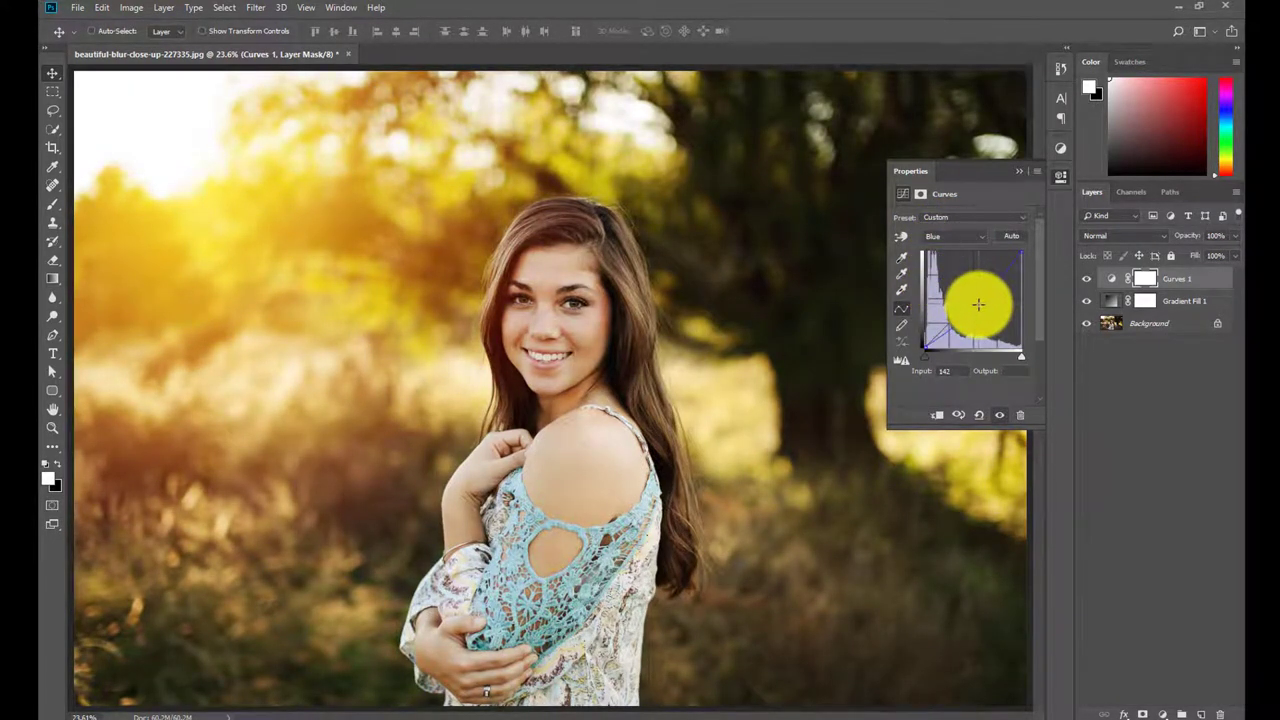
mouse_move(977, 304)
mouse_down()
mouse_move(984, 316)
mouse_move(978, 307)
mouse_up()
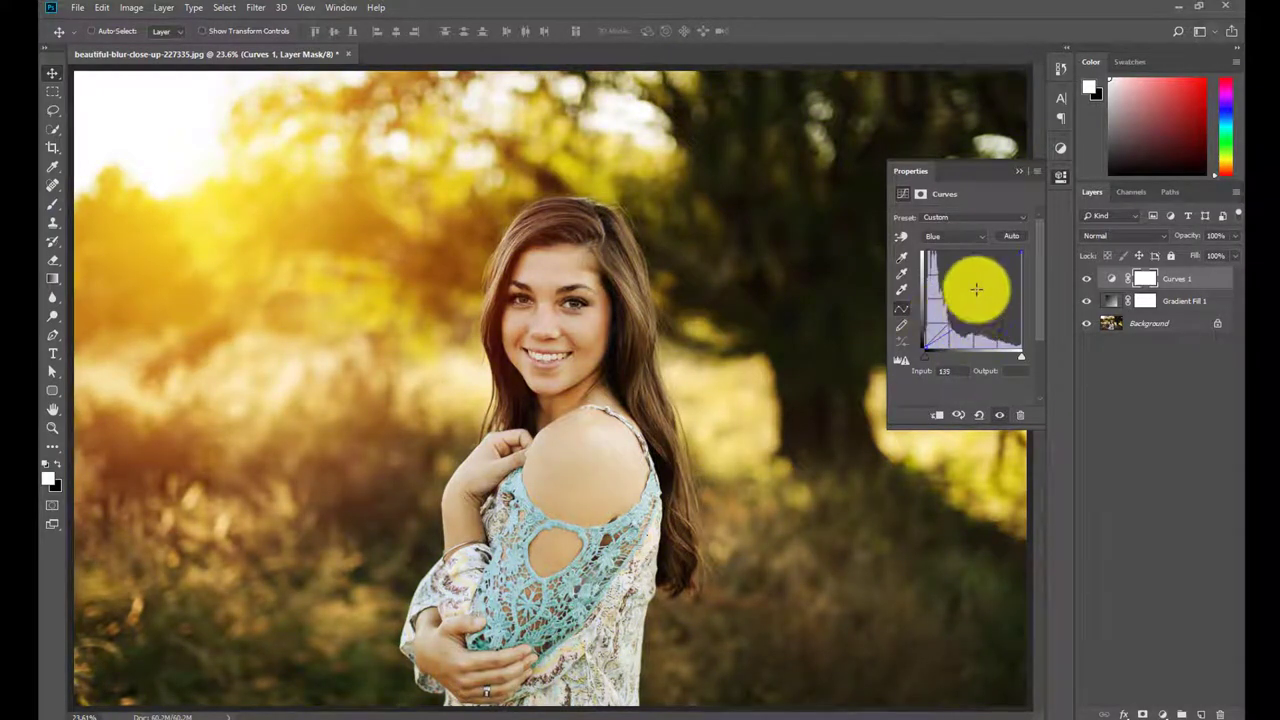
click(1087, 280)
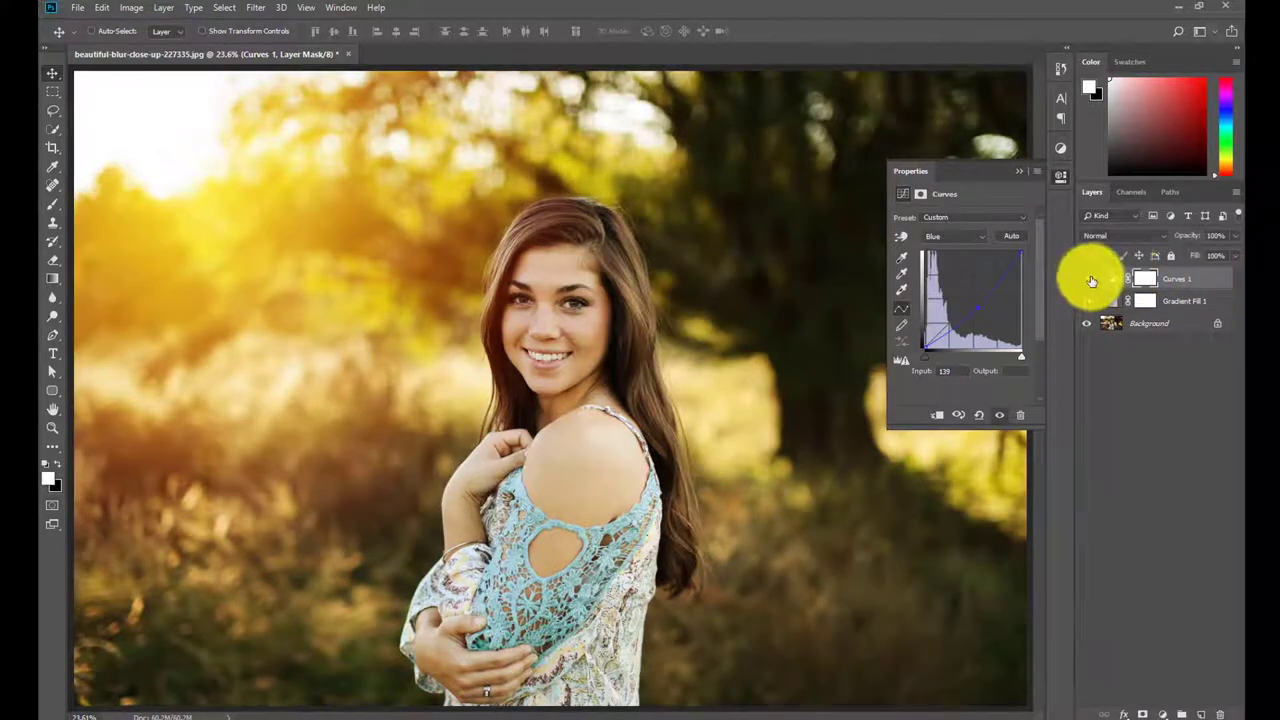
click(1144, 279)
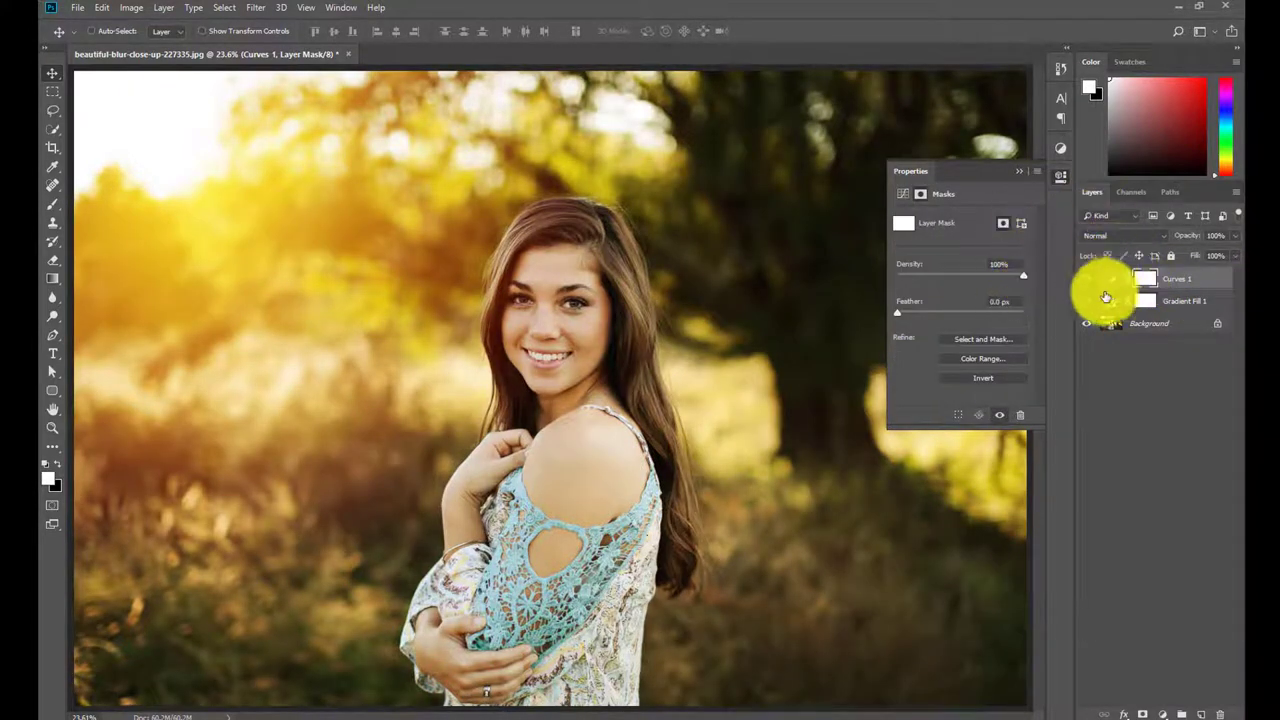
click(1061, 176)
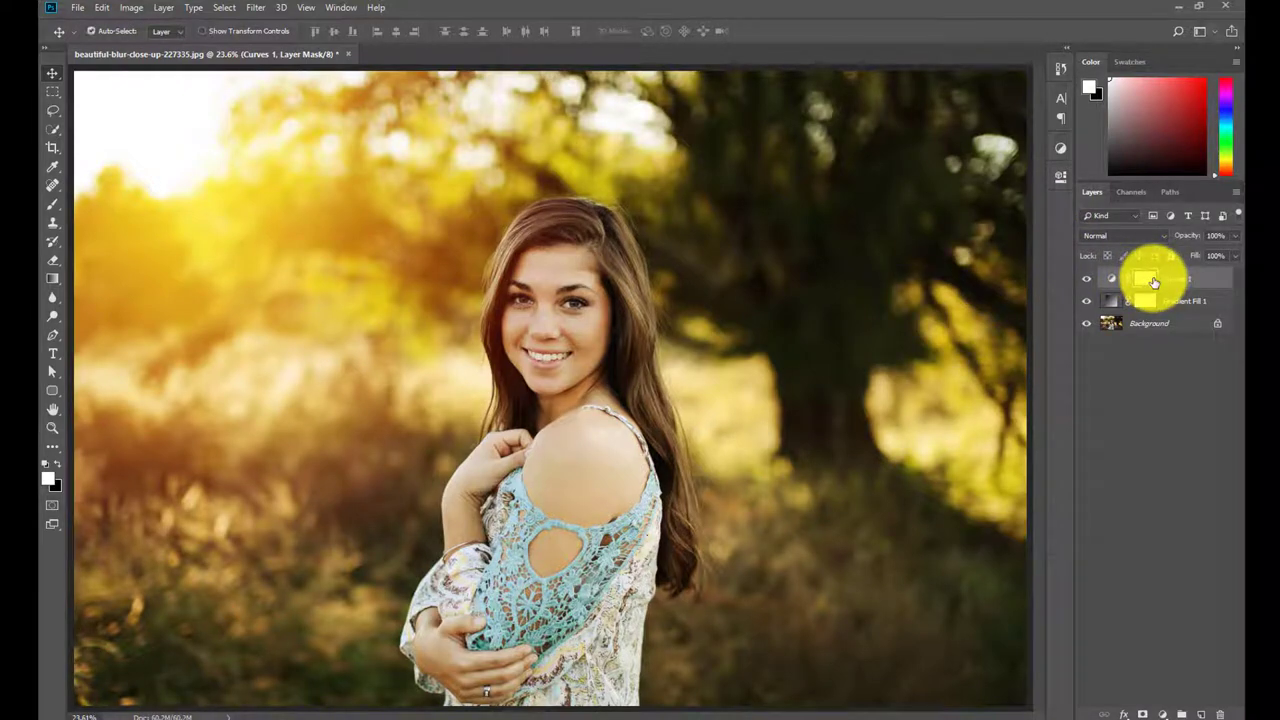
Invert the Curves 1 mask and set up a large Soft Round brush.
key(ctrl+i)
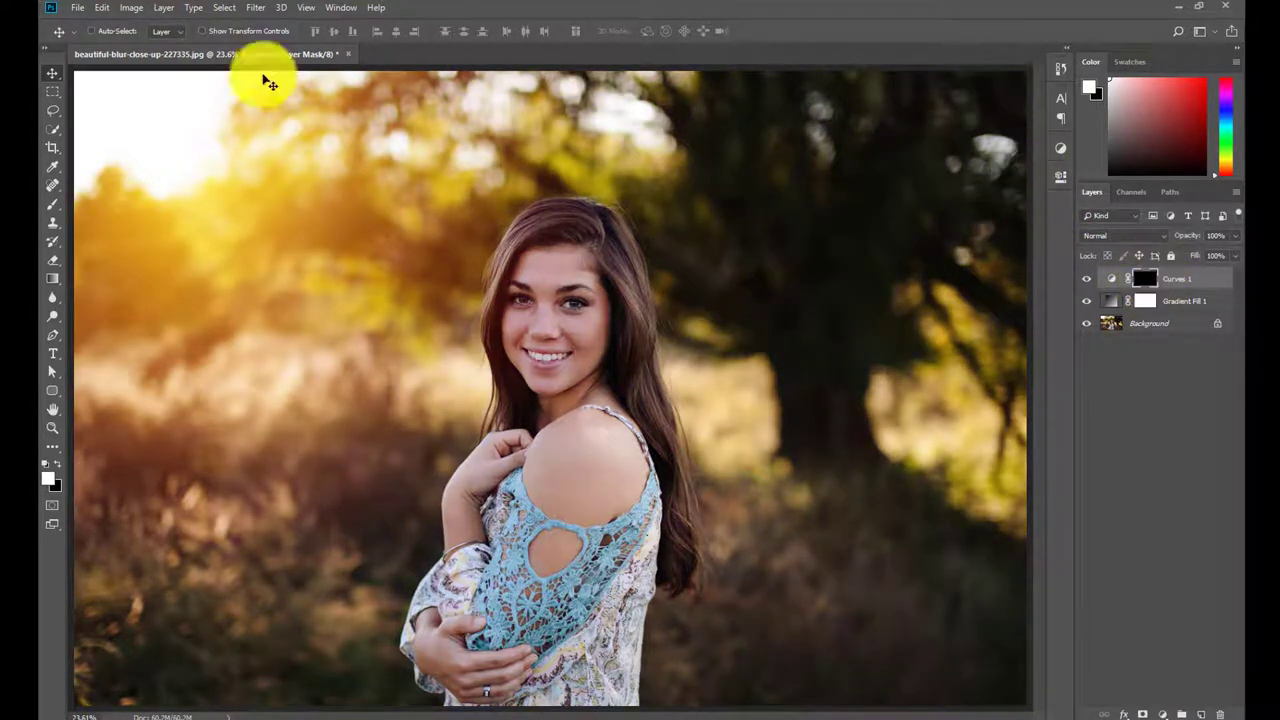
click(53, 204)
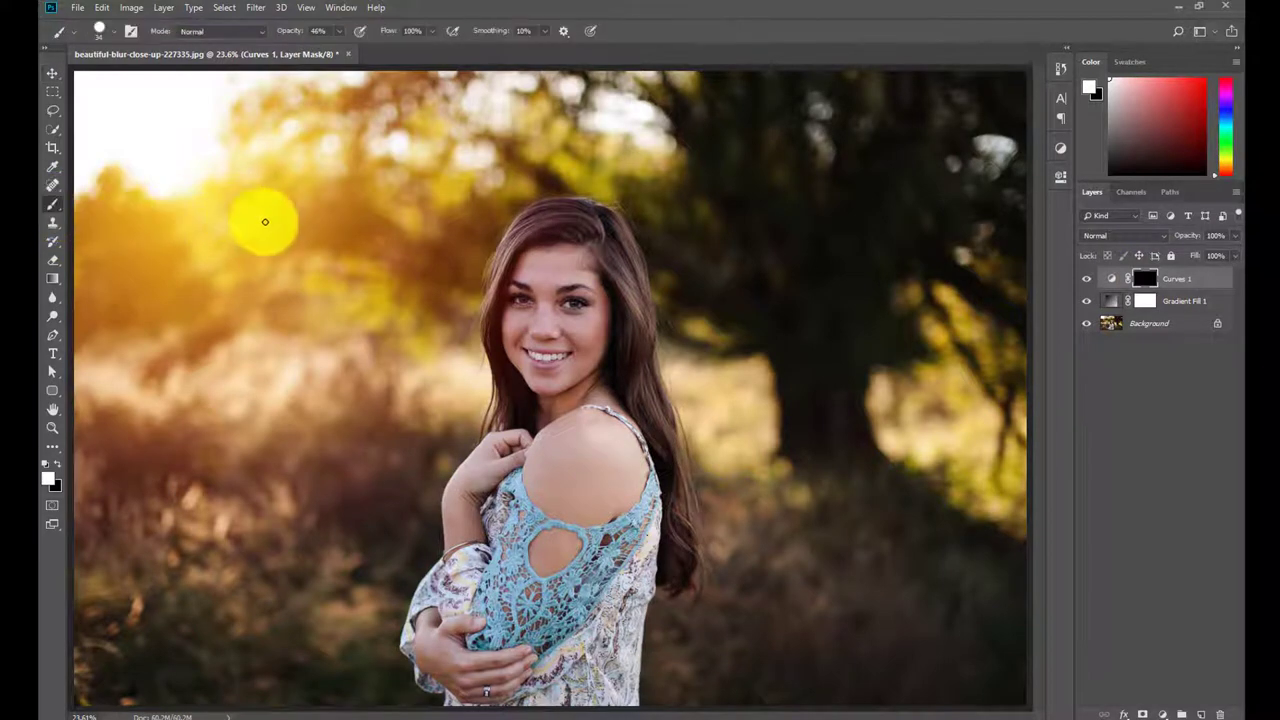
drag(333, 268, 411, 264)
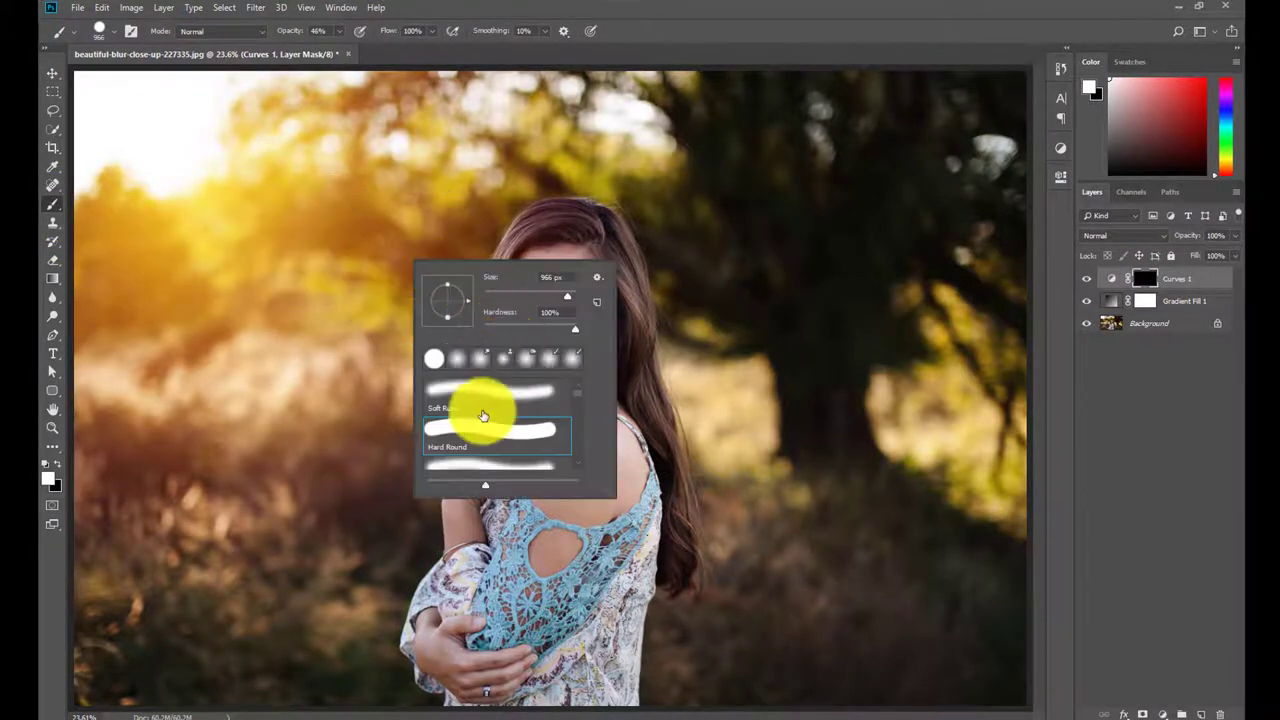
click(462, 390)
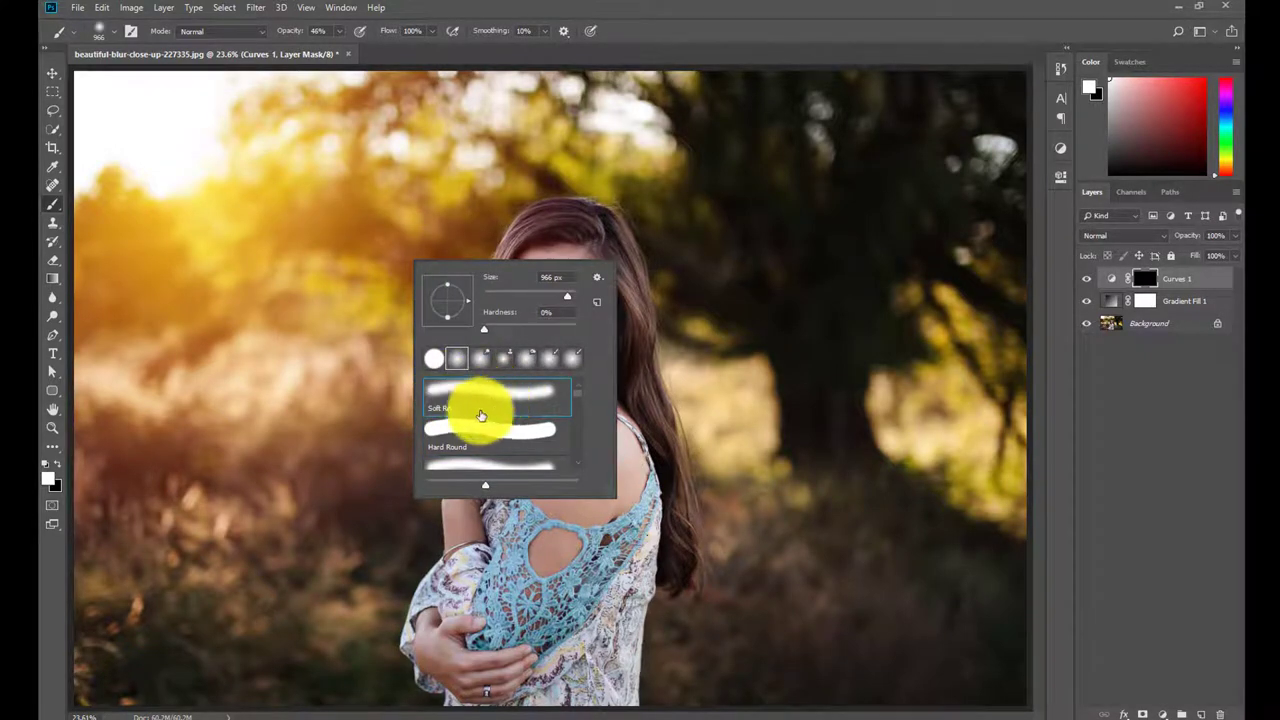
click(312, 237)
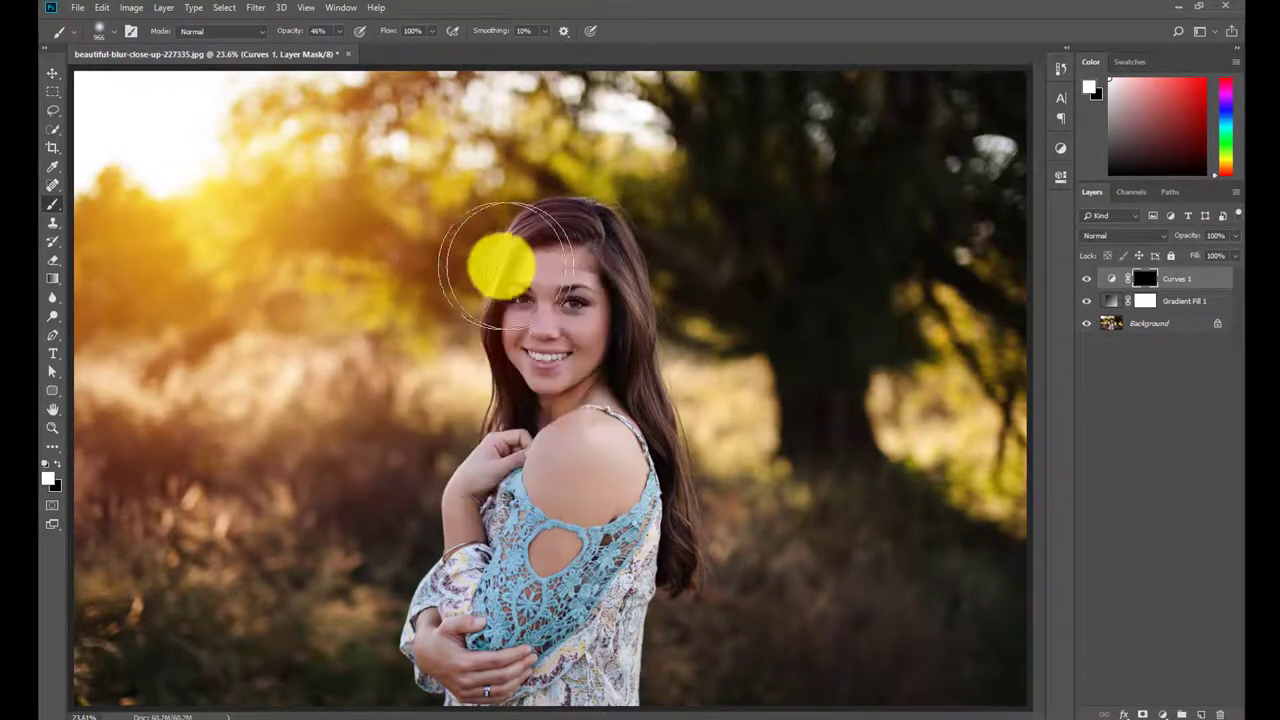
drag(329, 250, 361, 260)
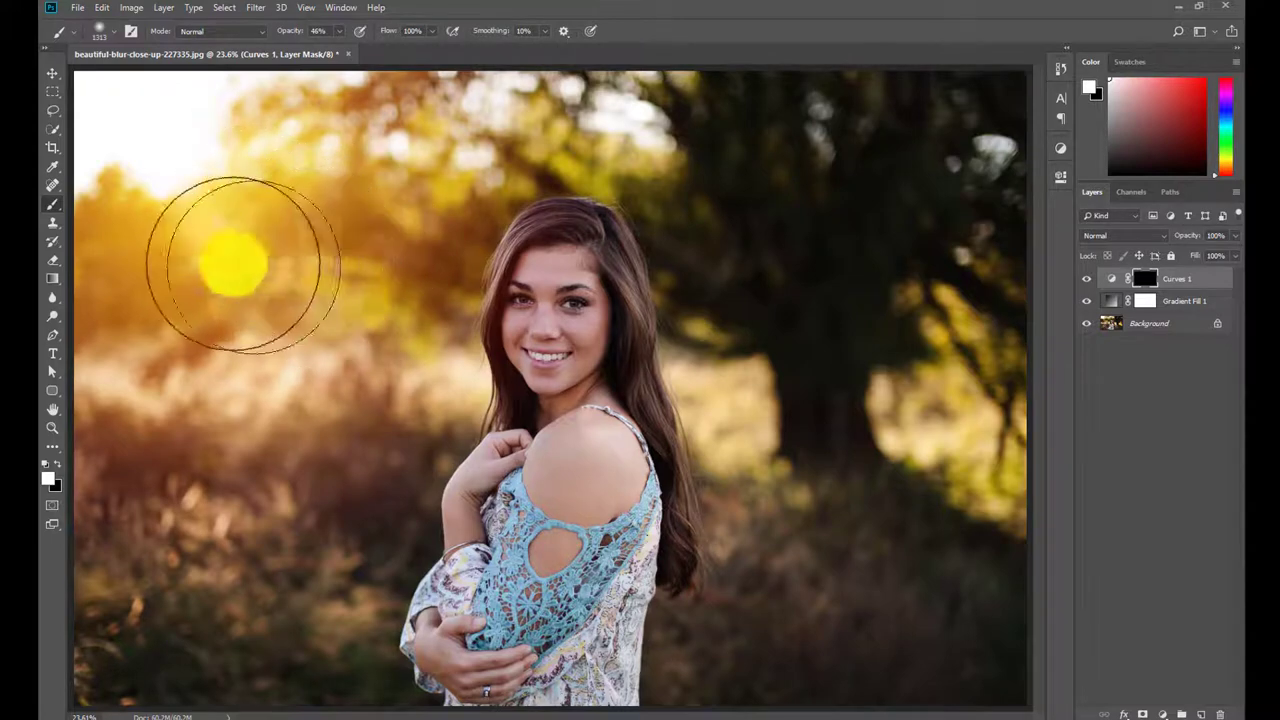
click(52, 487)
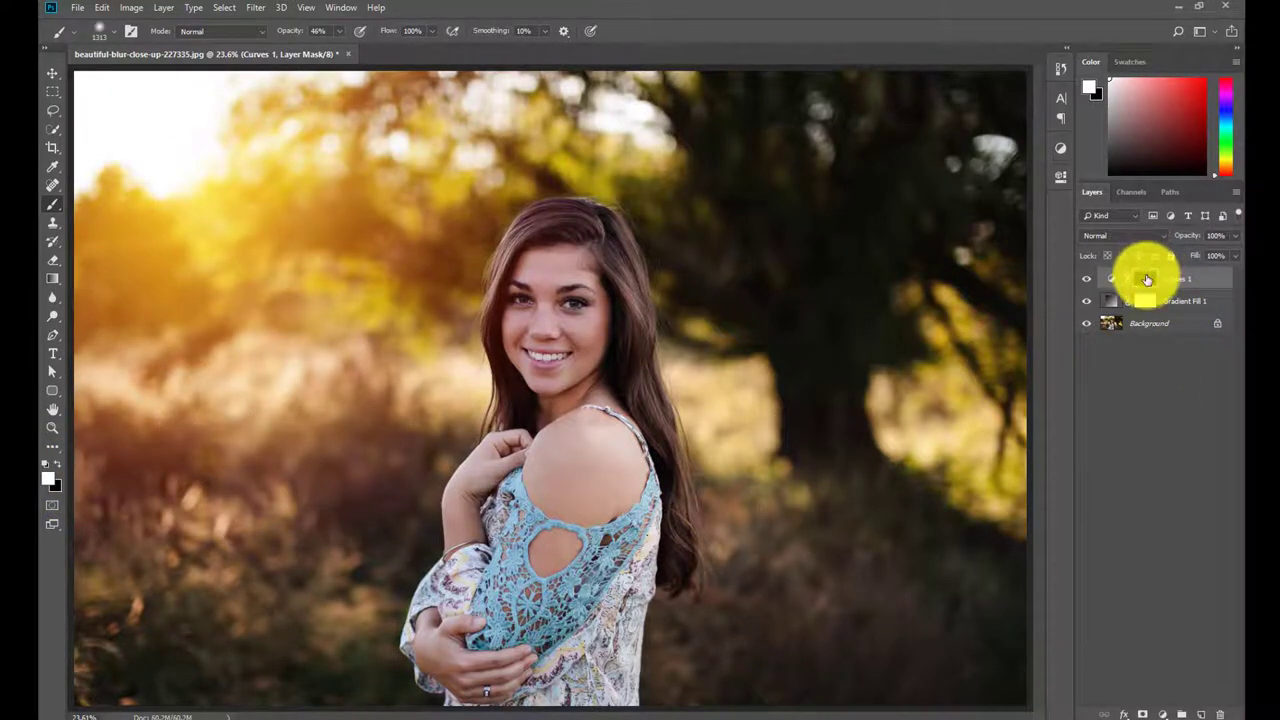
Paint white on the Curves 1 mask over the sunny upper-left area.
drag(1147, 280, 1142, 291)
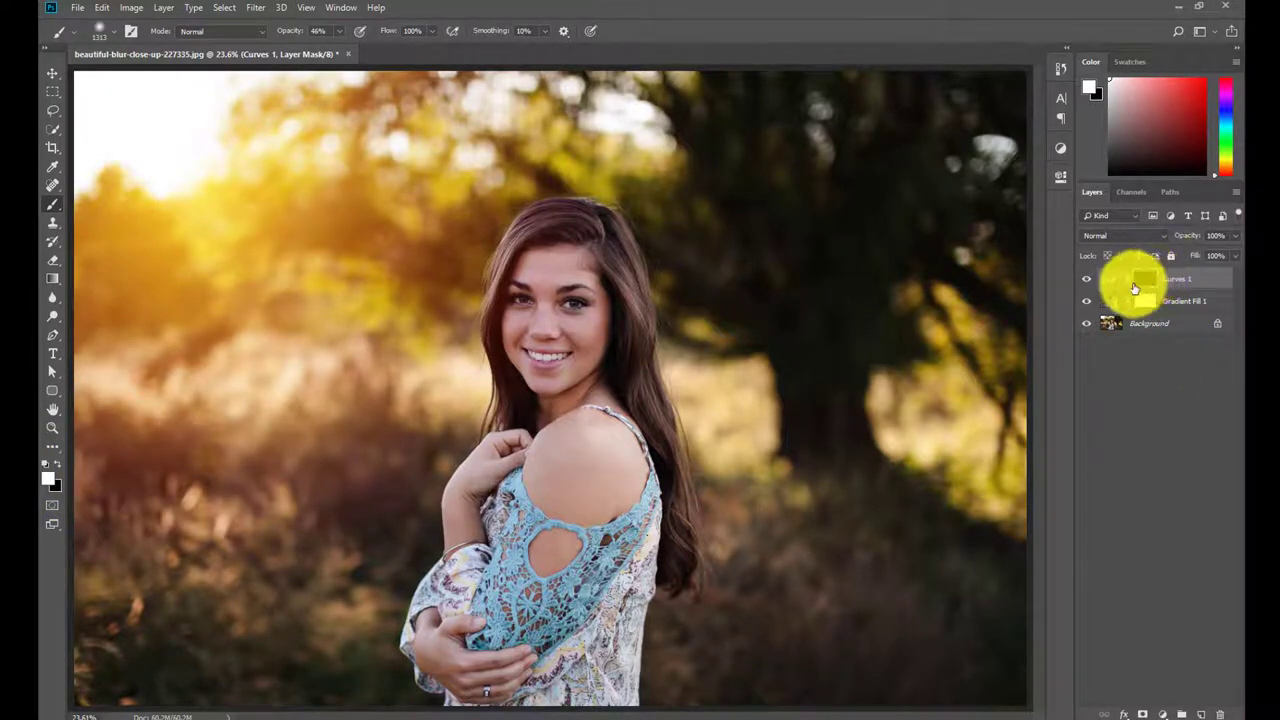
drag(1155, 281, 1143, 280)
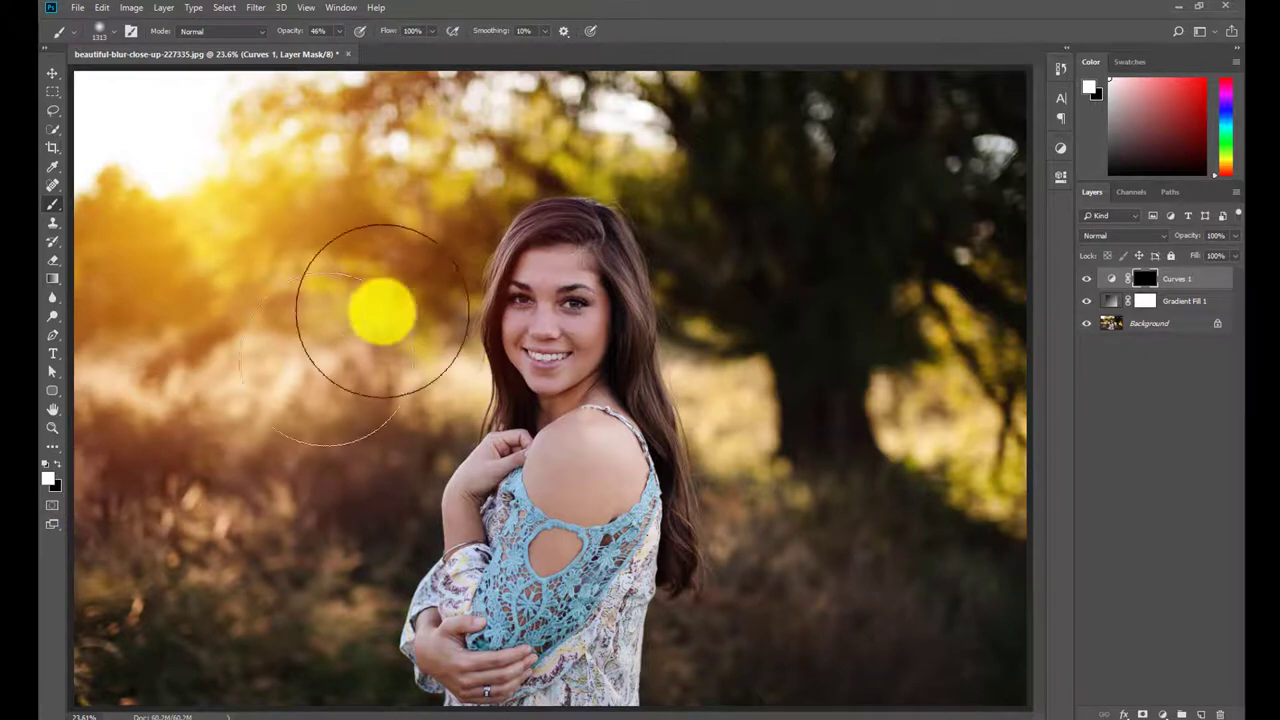
mouse_move(383, 309)
mouse_down()
mouse_move(314, 209)
mouse_move(337, 277)
mouse_move(366, 229)
mouse_move(429, 194)
mouse_move(409, 211)
mouse_up()
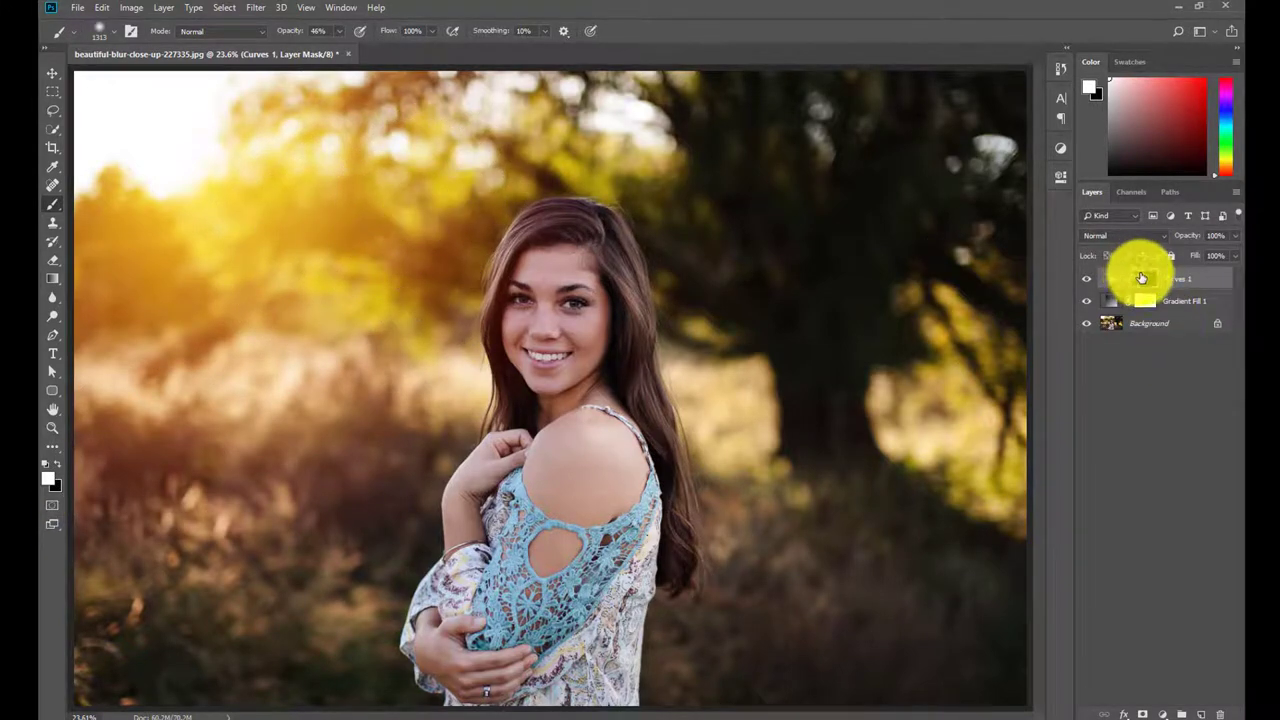
mouse_move(417, 243)
mouse_down()
mouse_move(469, 157)
mouse_move(400, 223)
mouse_move(389, 308)
mouse_move(234, 251)
mouse_move(277, 166)
mouse_move(314, 209)
mouse_move(340, 313)
mouse_move(406, 249)
mouse_move(309, 71)
mouse_move(306, 34)
mouse_up()
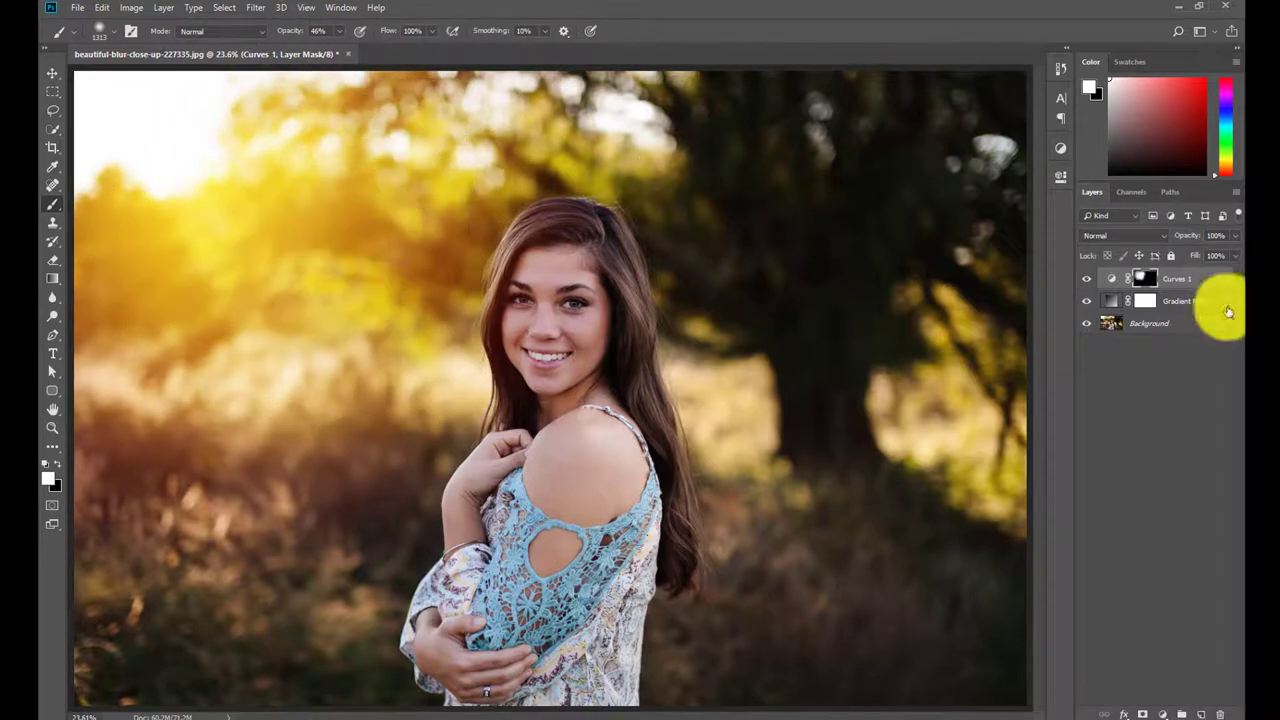
click(1087, 279)
click(1087, 279)
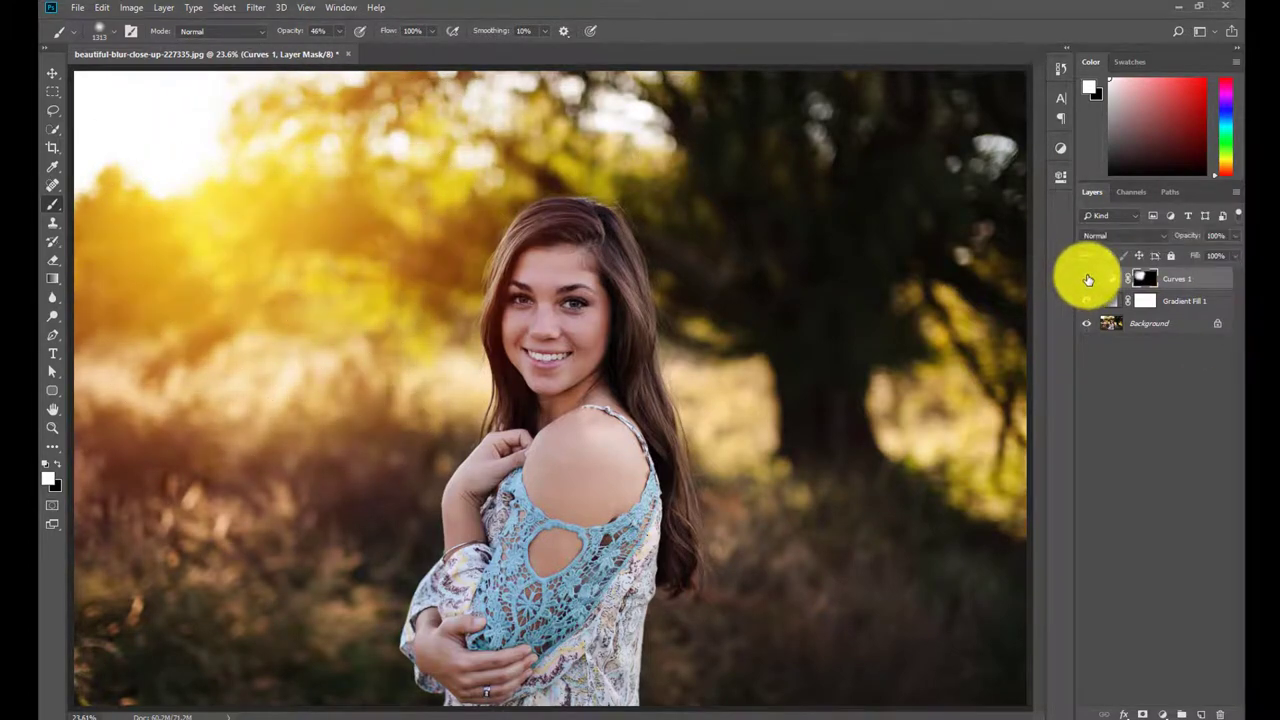
click(1087, 279)
click(52, 73)
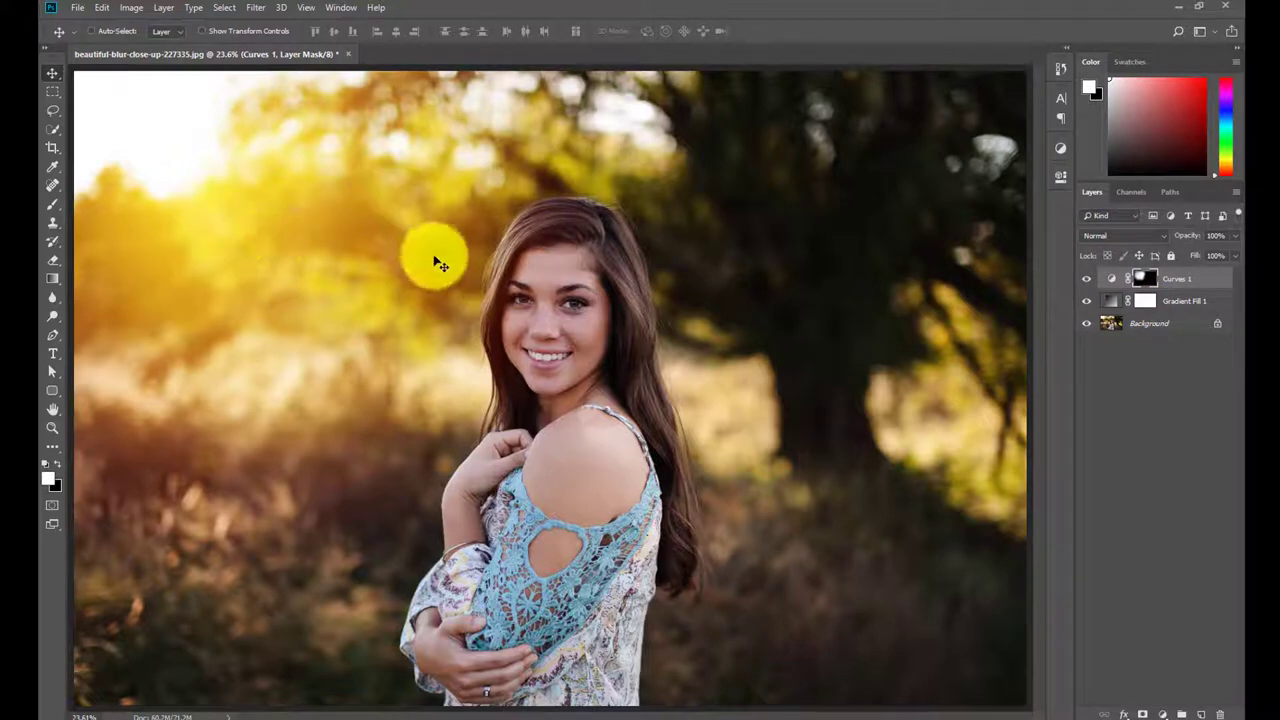
click(1185, 303)
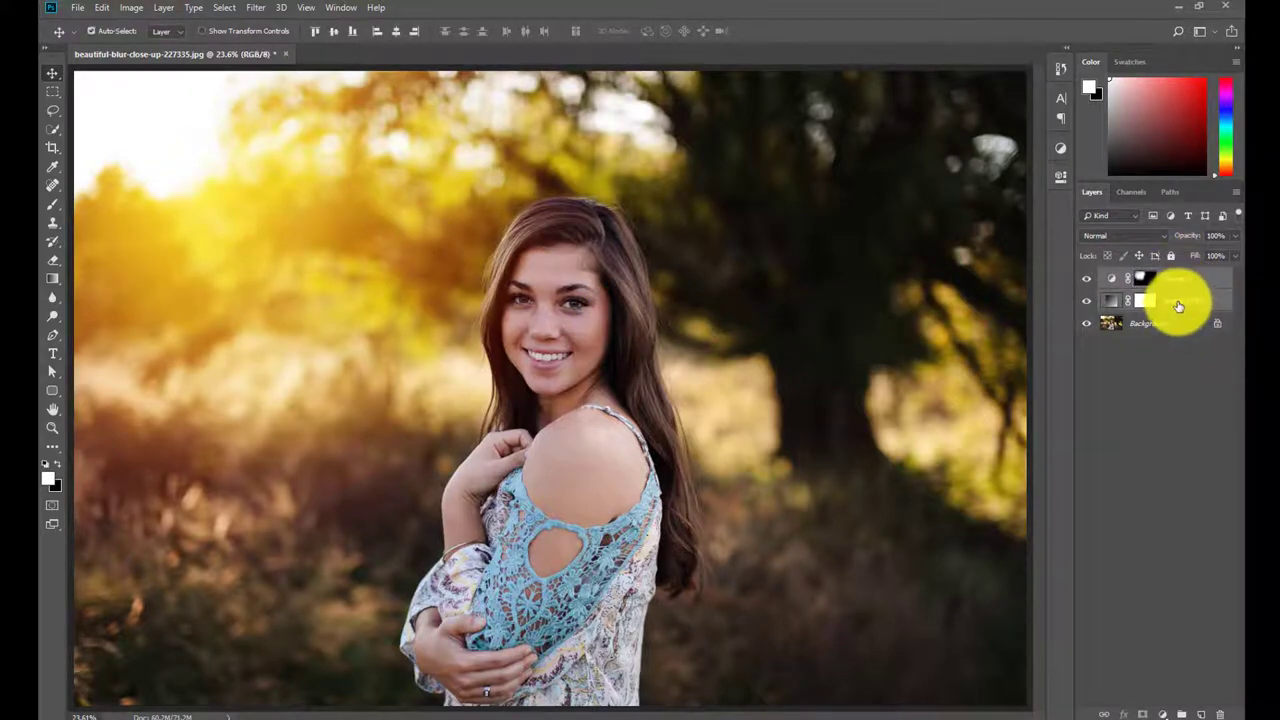
key(ctrl+g)
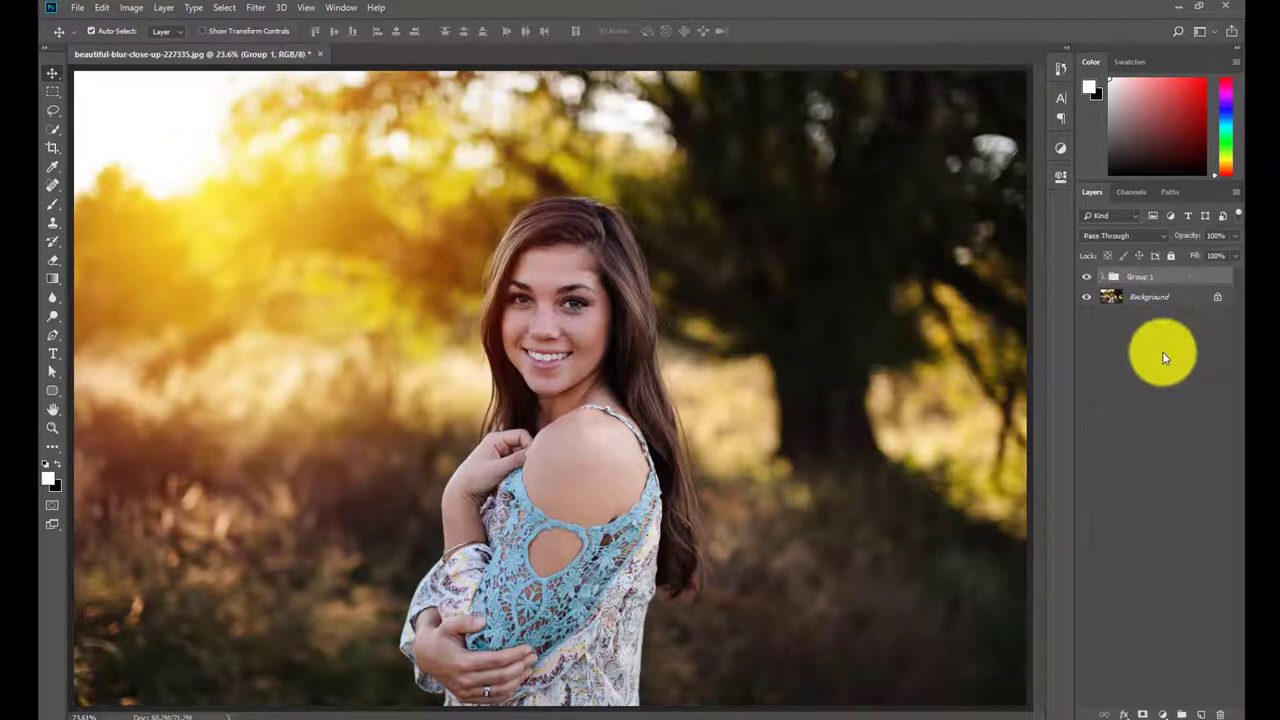
click(1087, 278)
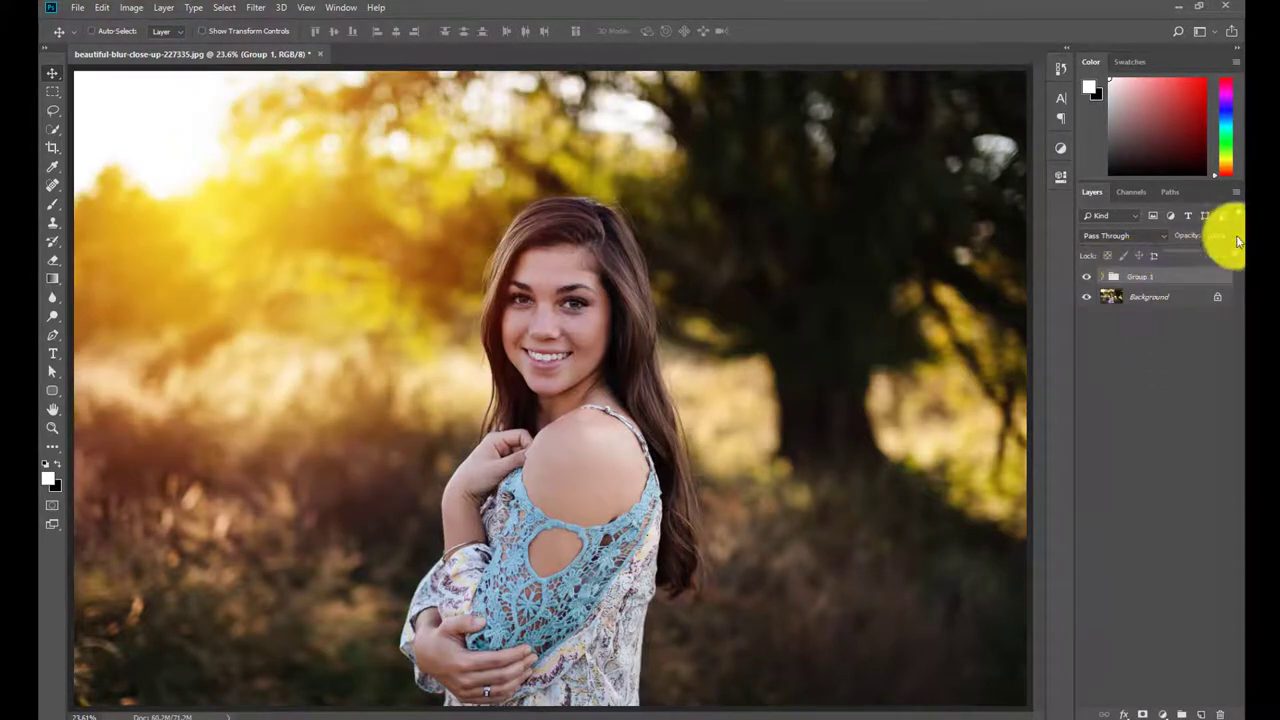
drag(1230, 257, 1231, 256)
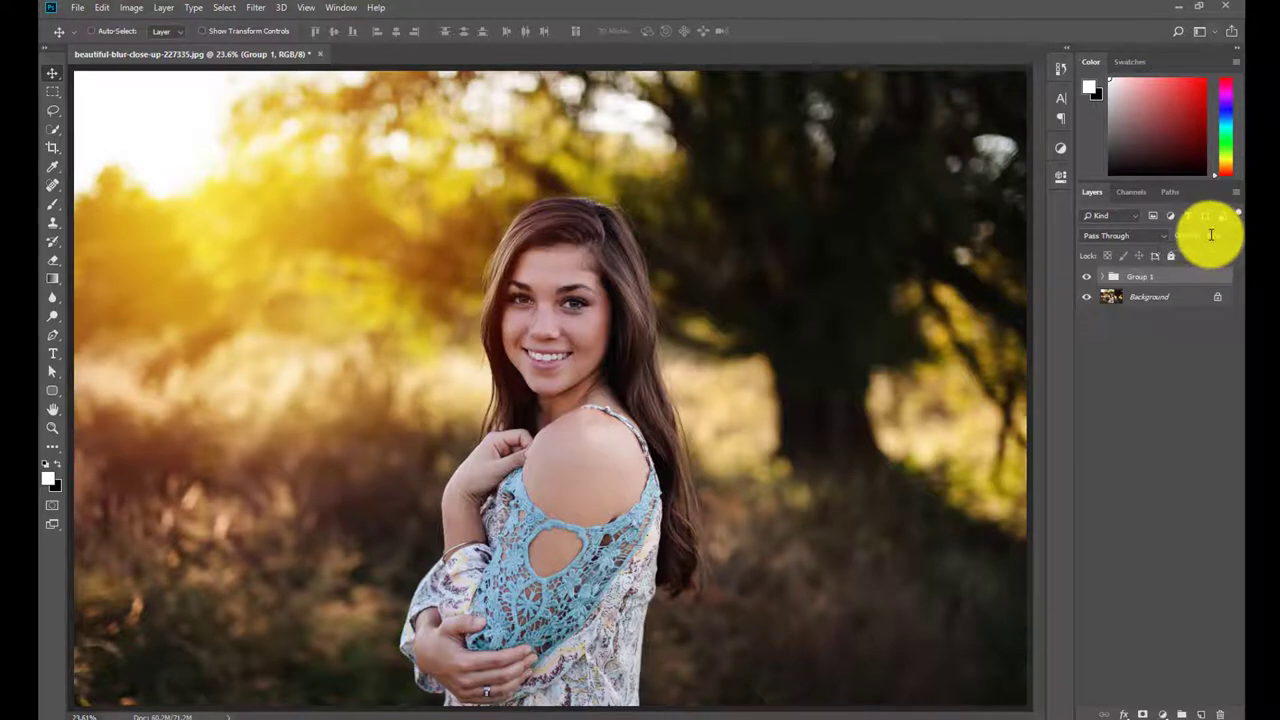
click(1211, 234)
text(90)
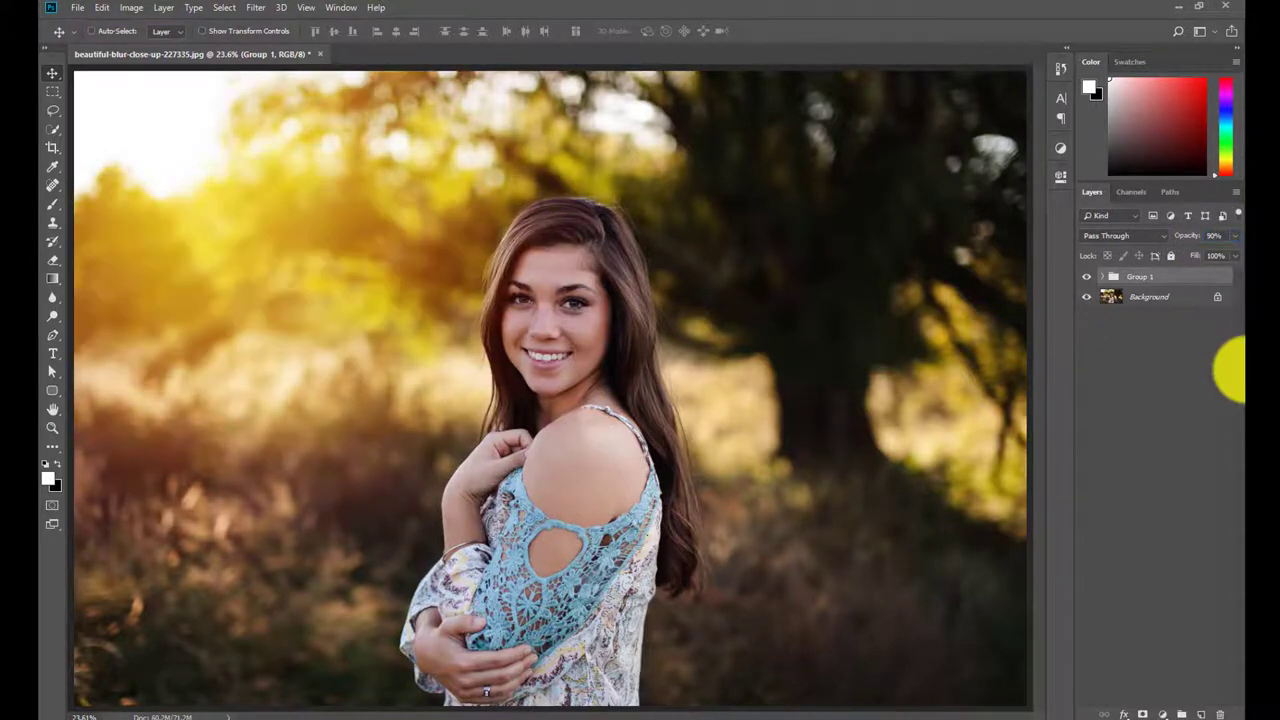
click(1087, 277)
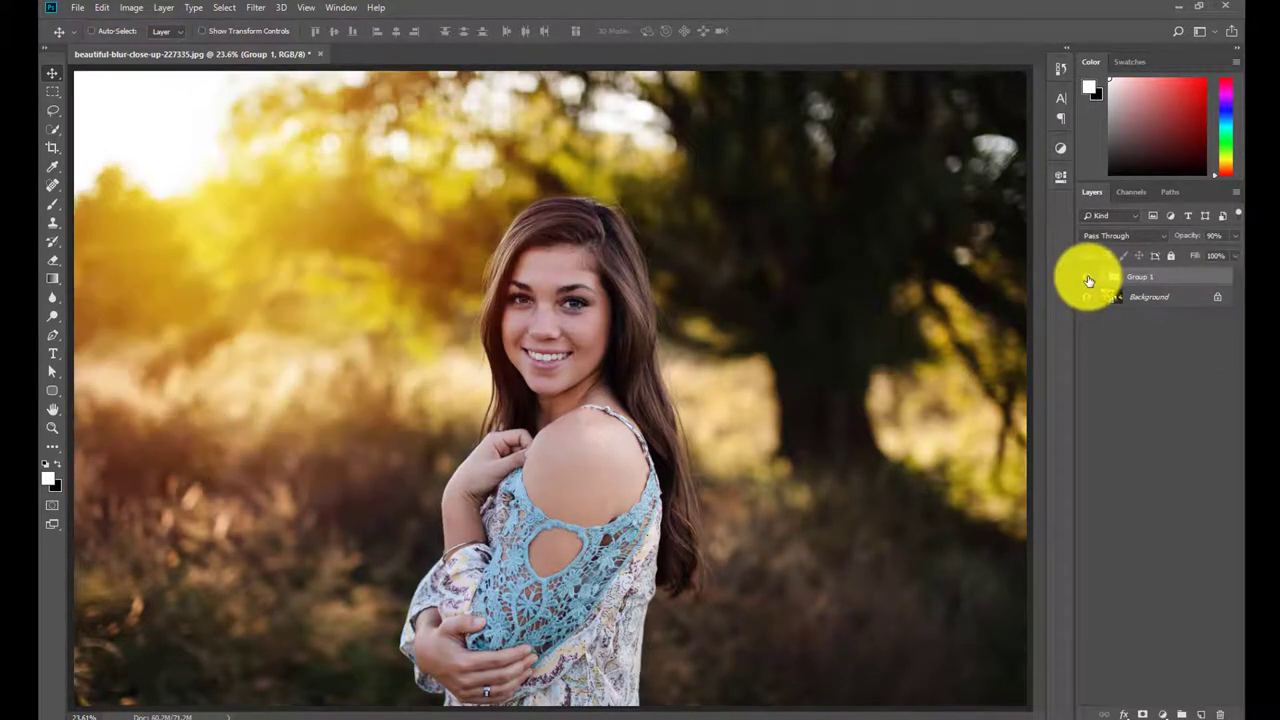
ctrl+click(607, 441)
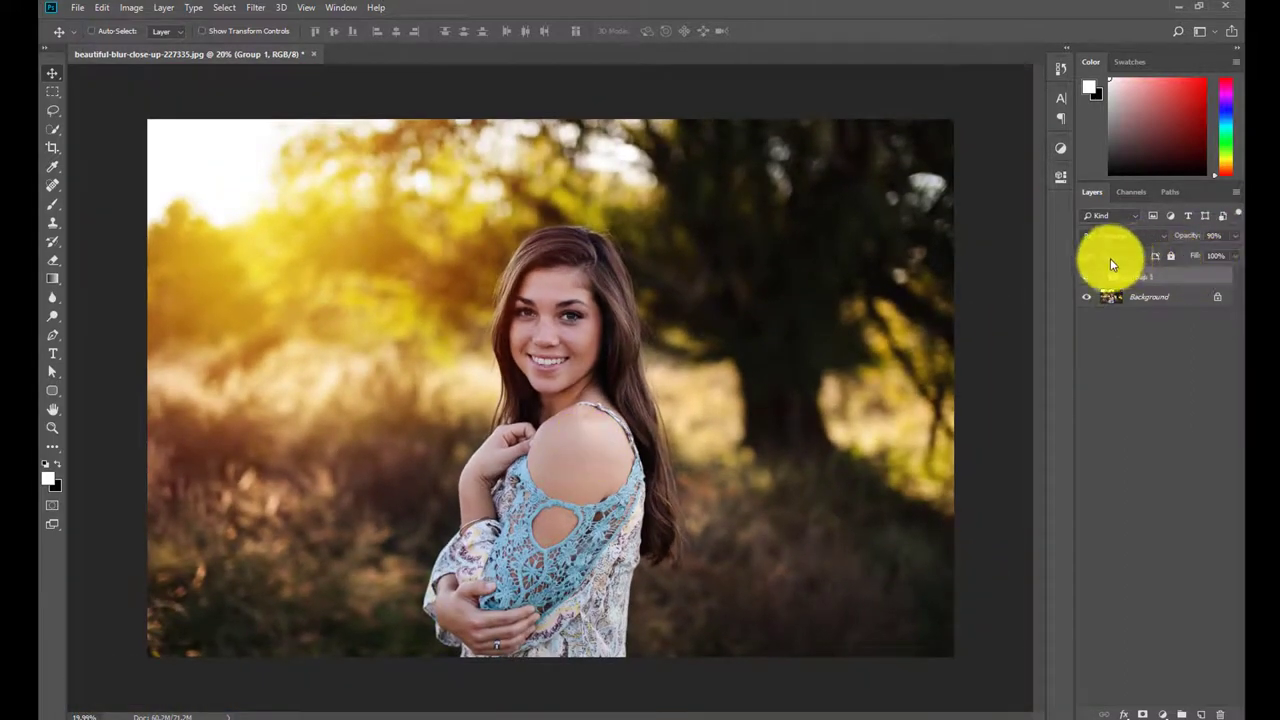
click(1087, 277)
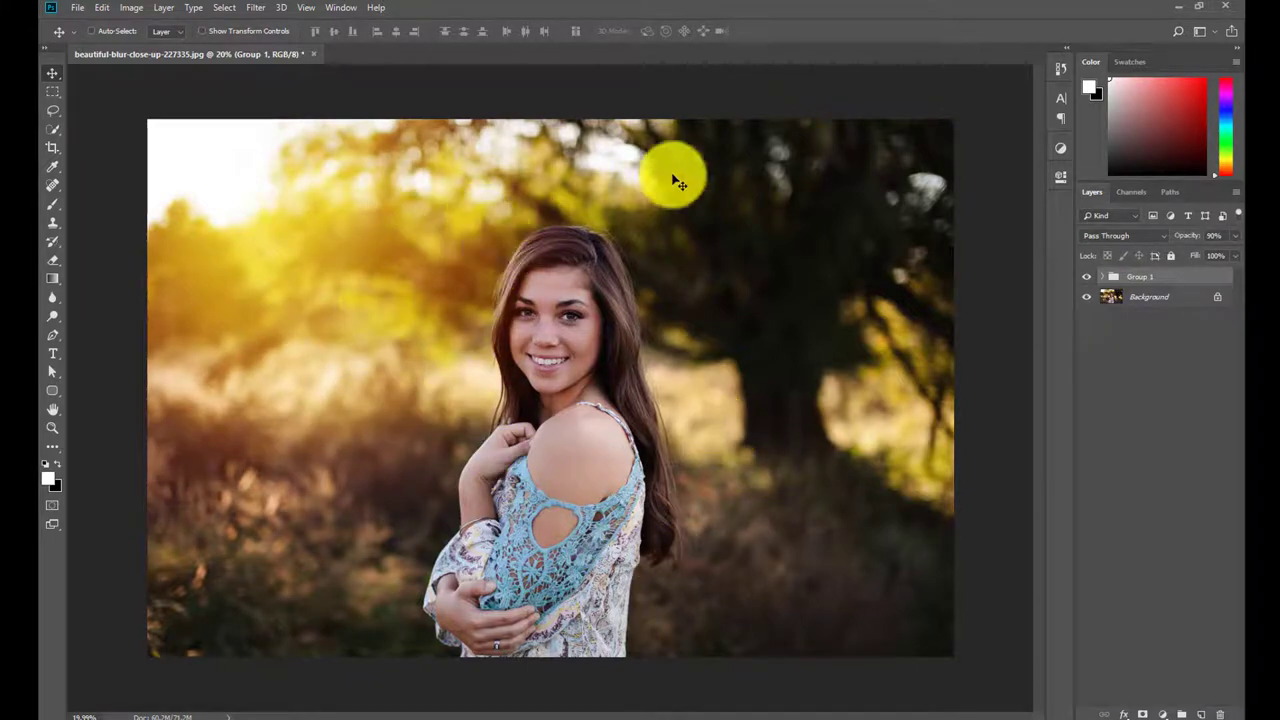
click(1151, 296)
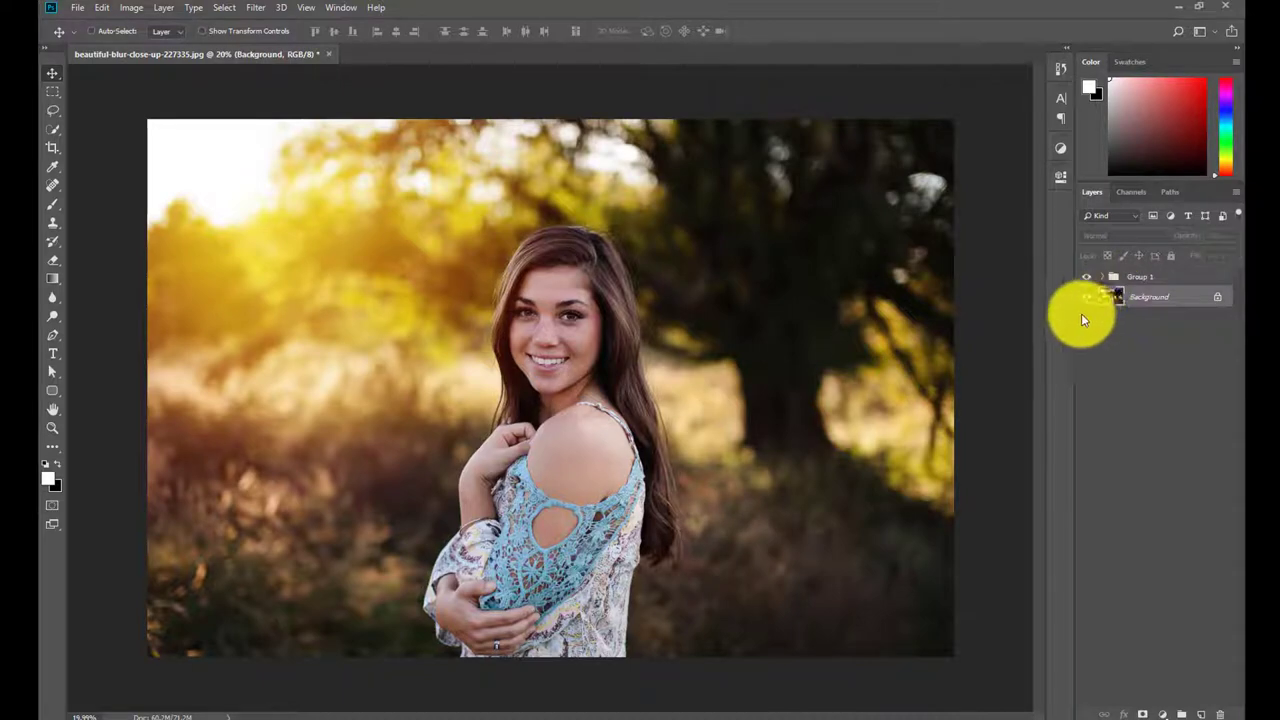
mouse_move(1081, 313)
mouse_down()
mouse_move(1129, 275)
mouse_move(1149, 304)
mouse_move(1163, 287)
mouse_move(1162, 303)
mouse_up()
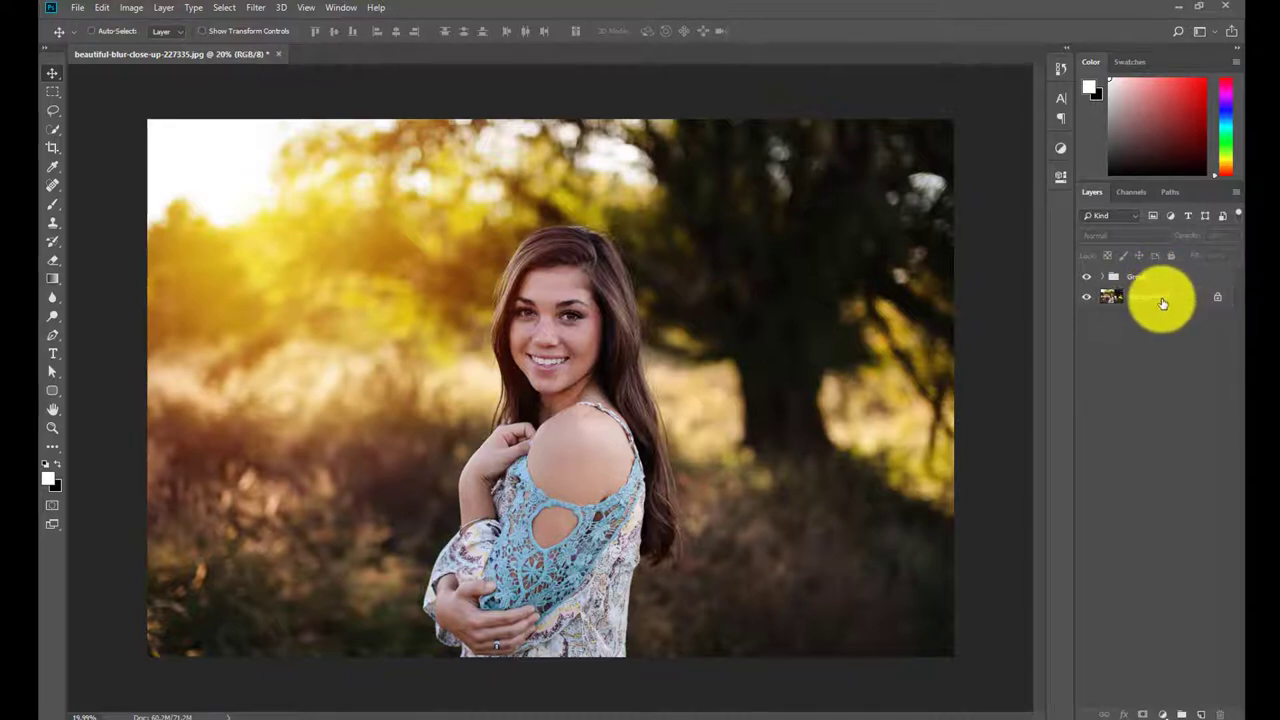
Add a Gradient Map 1 layer below Group 1 and open its gradient for editing.
click(1163, 714)
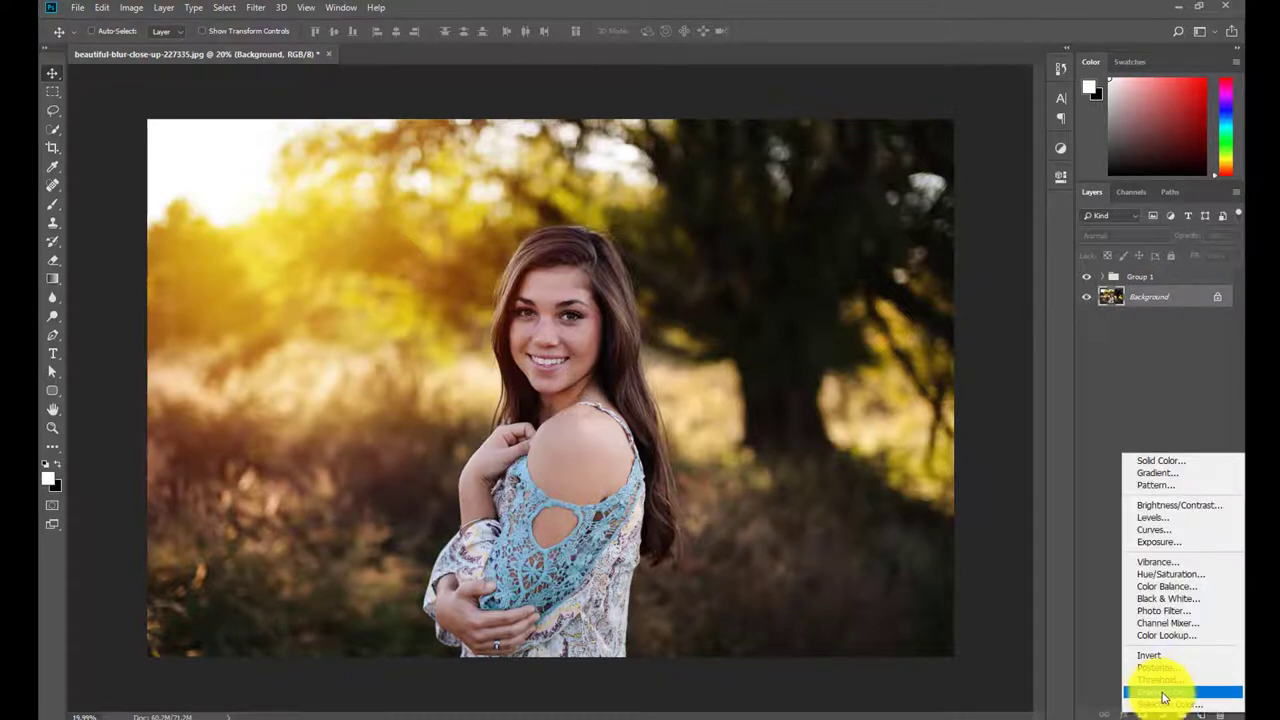
click(1206, 699)
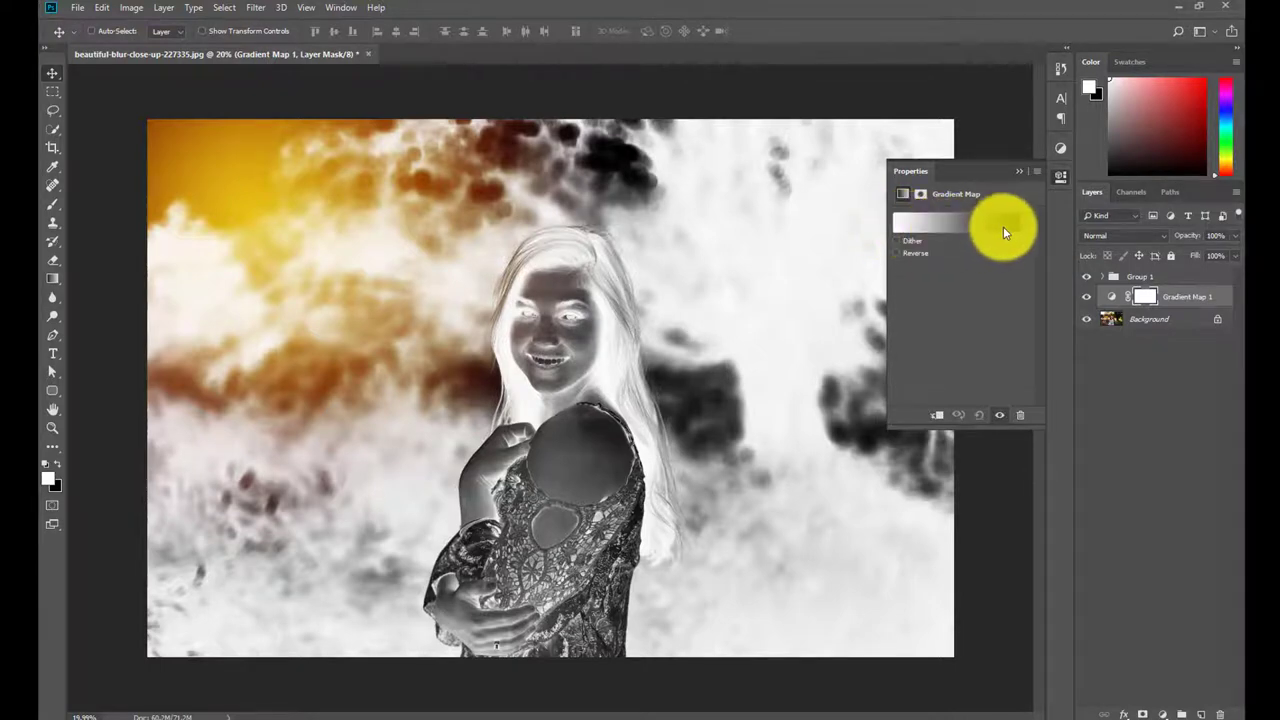
click(902, 229)
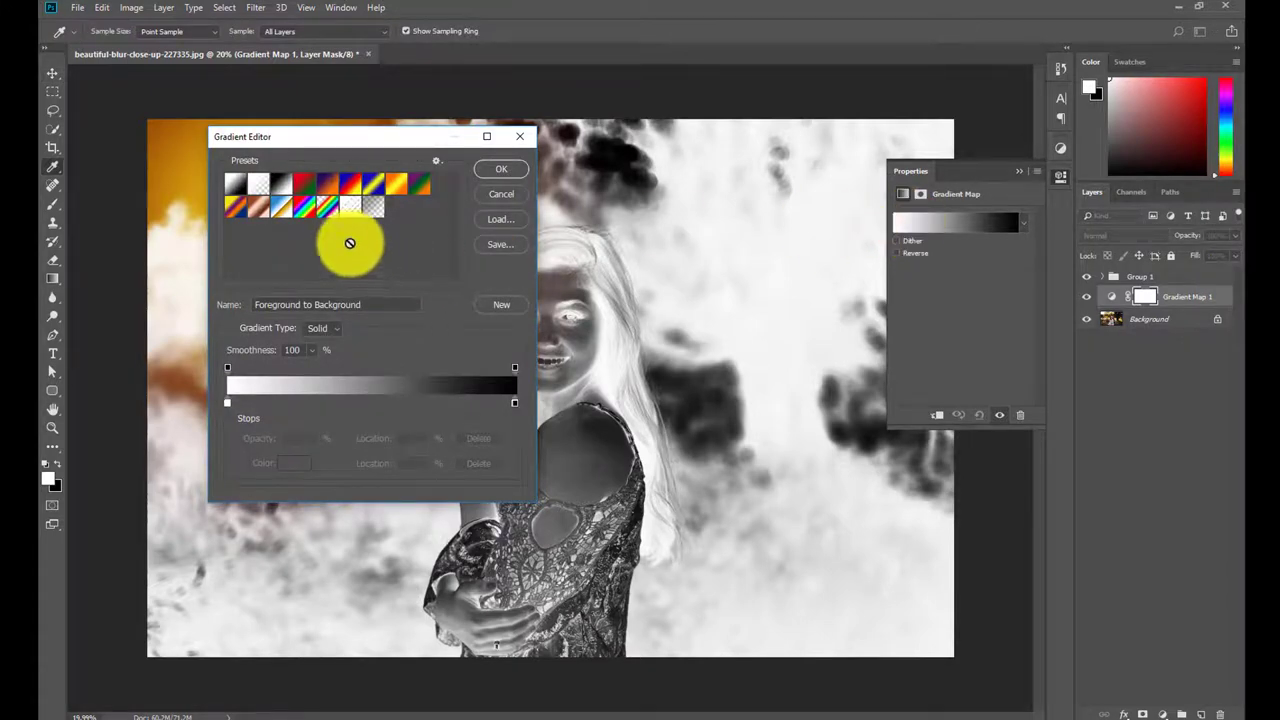
Apply the Red, Green gradient preset and make its left stop a vivid red.
drag(343, 141, 377, 161)
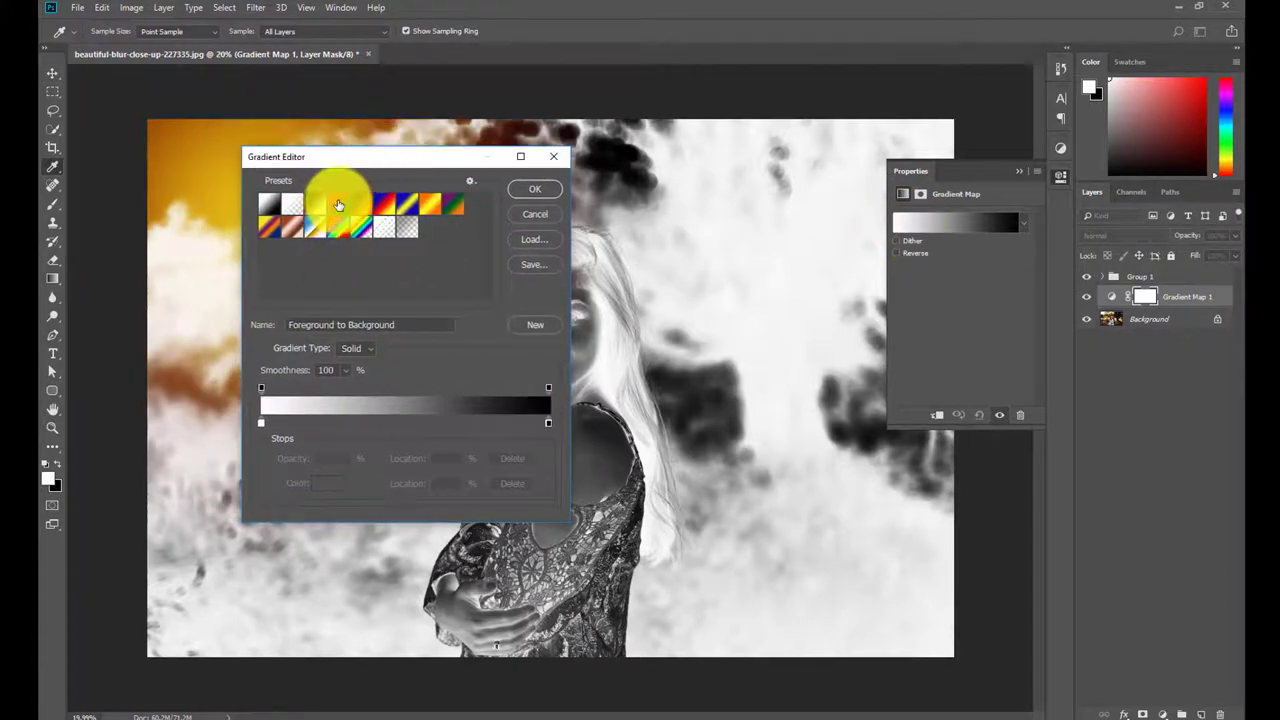
click(339, 206)
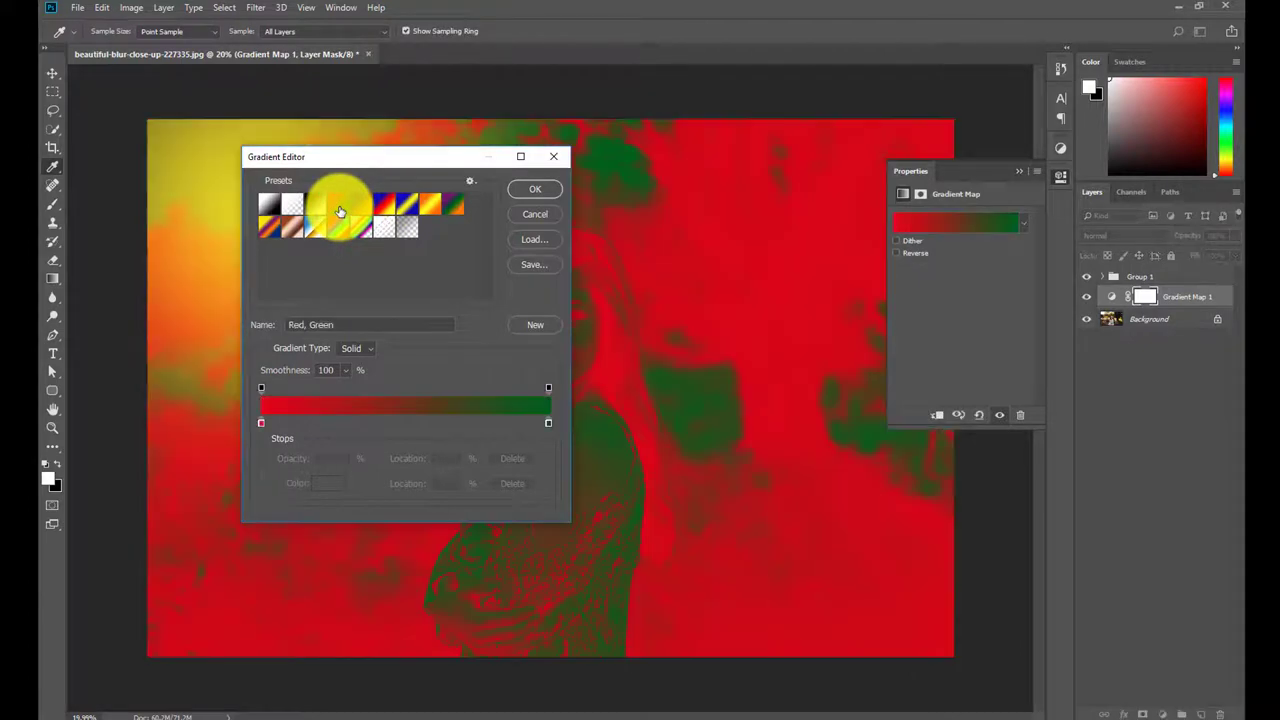
drag(349, 161, 411, 258)
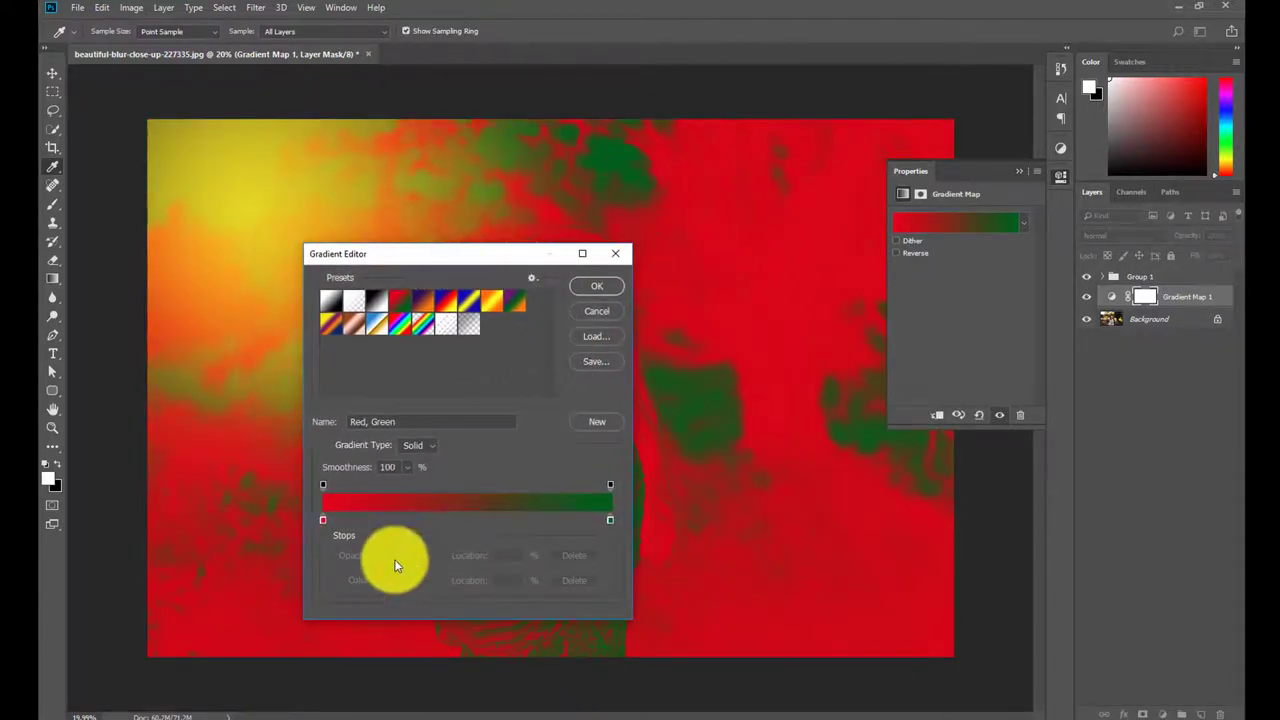
click(325, 523)
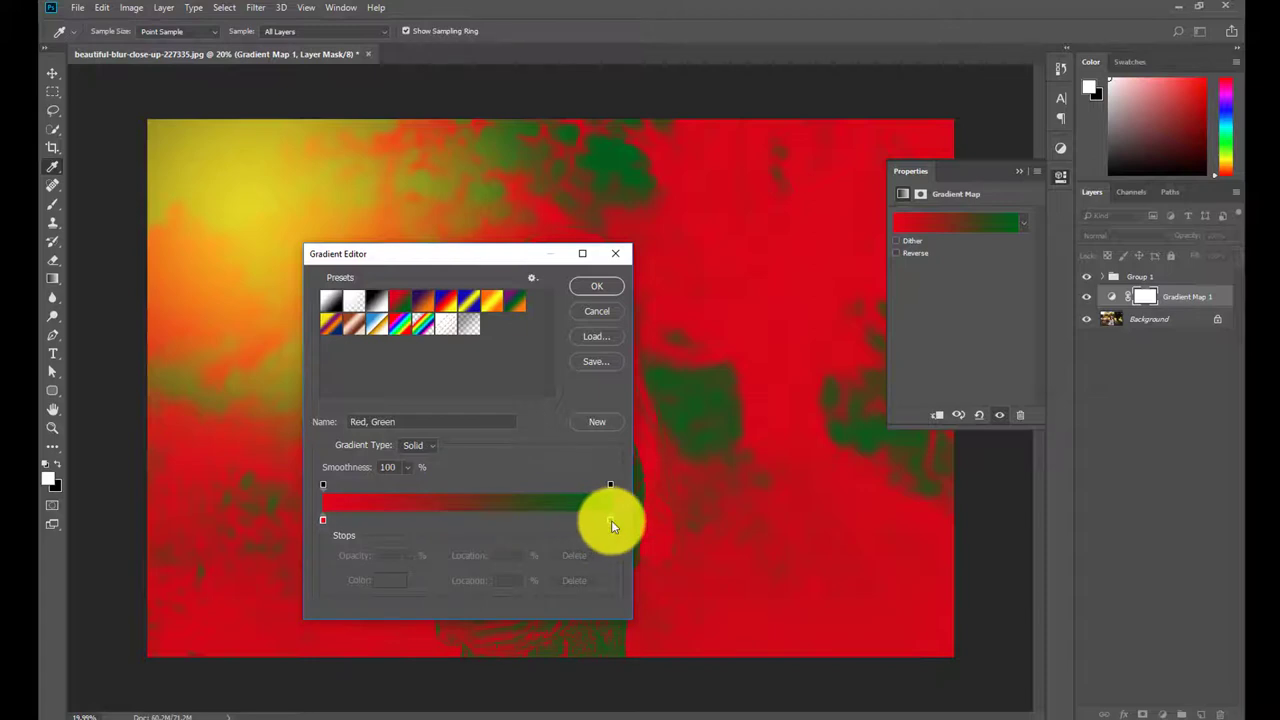
double_click(322, 518)
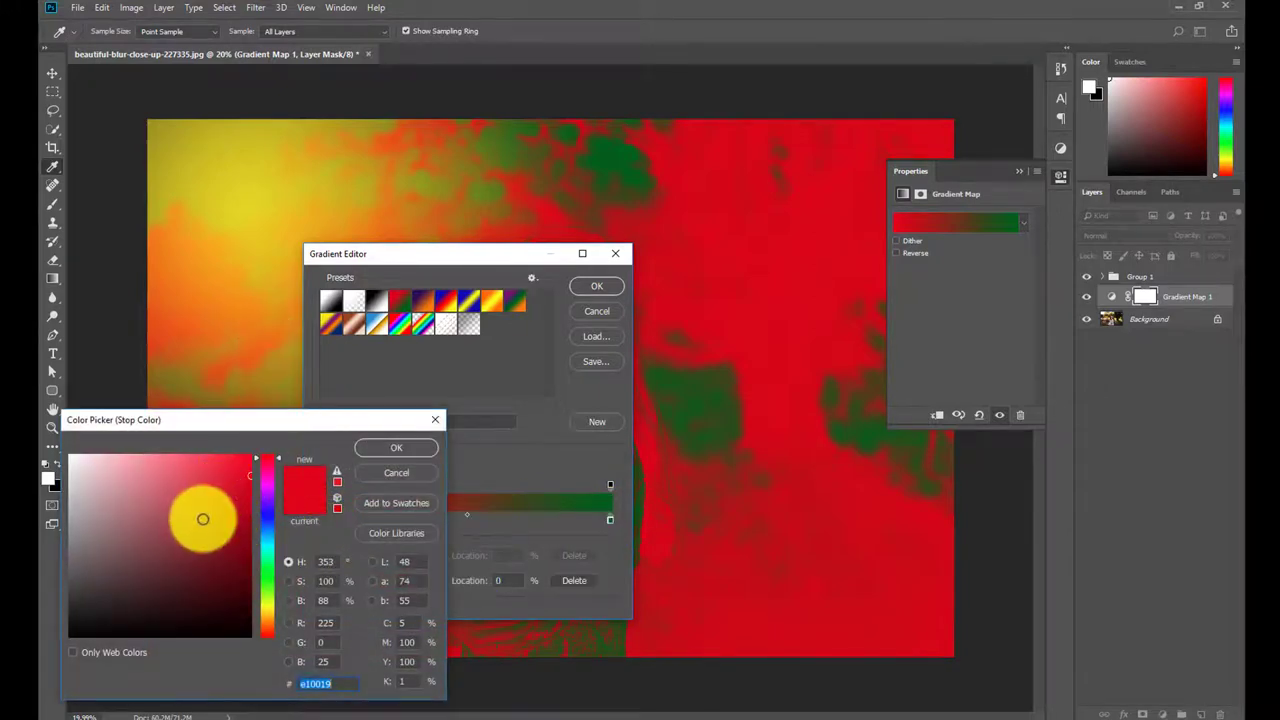
drag(202, 519, 262, 436)
click(390, 448)
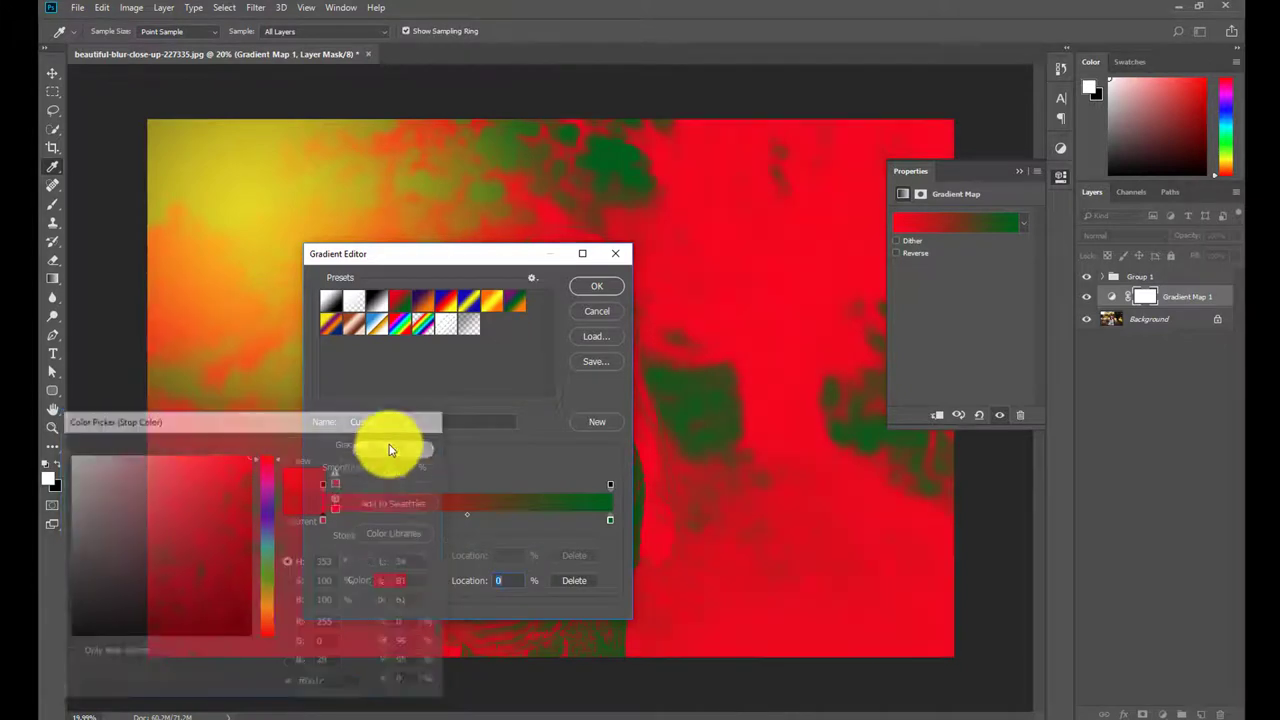
Set the right gradient stop to yellow e4ff00.
double_click(610, 519)
drag(234, 551, 270, 432)
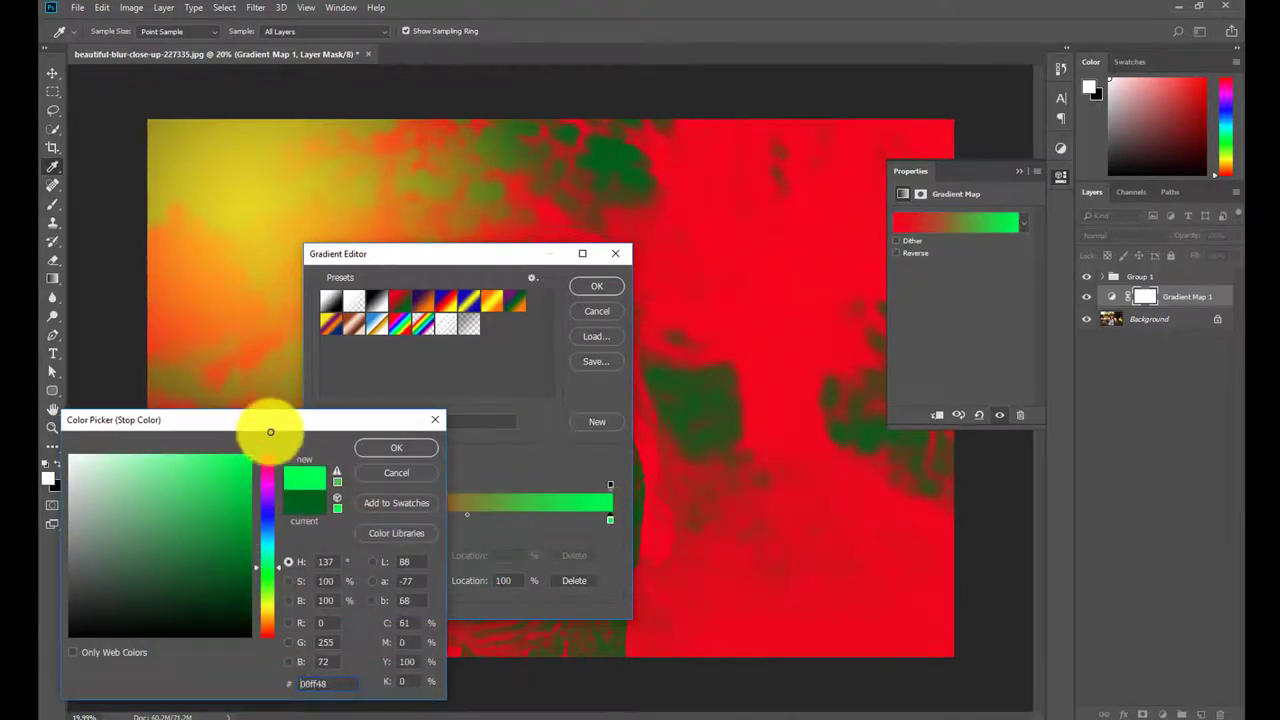
drag(280, 574, 280, 610)
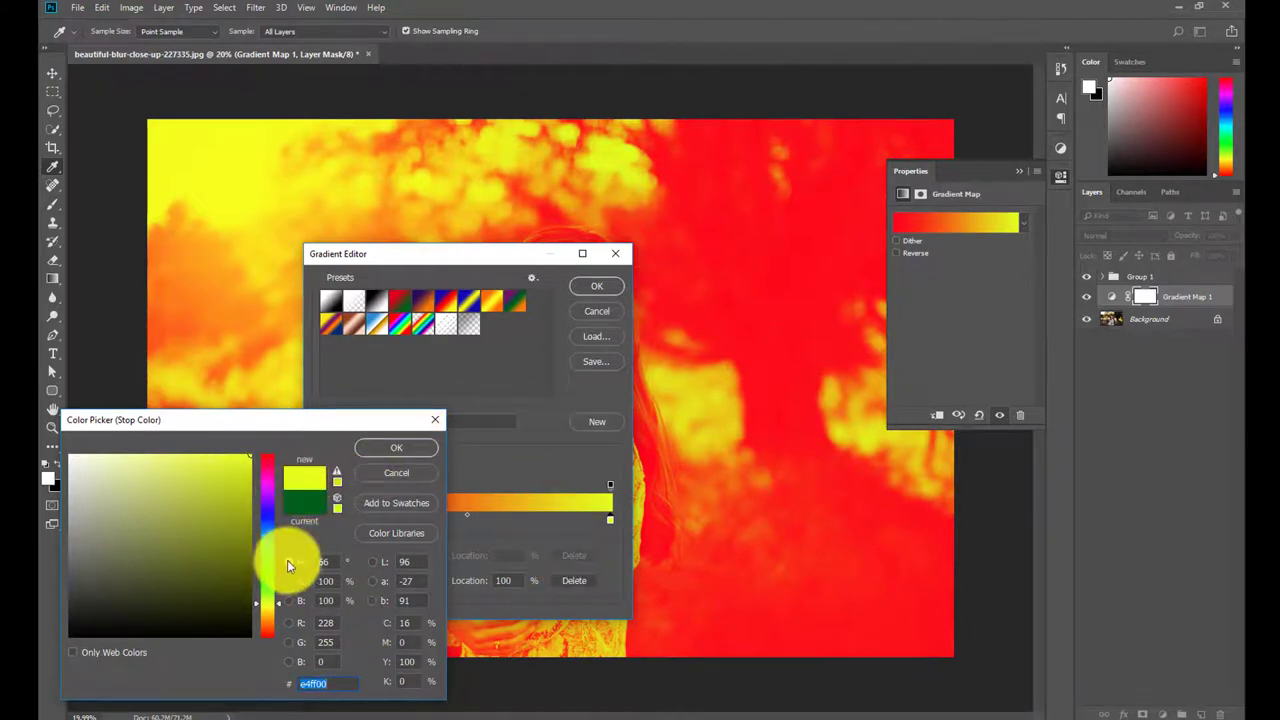
click(423, 450)
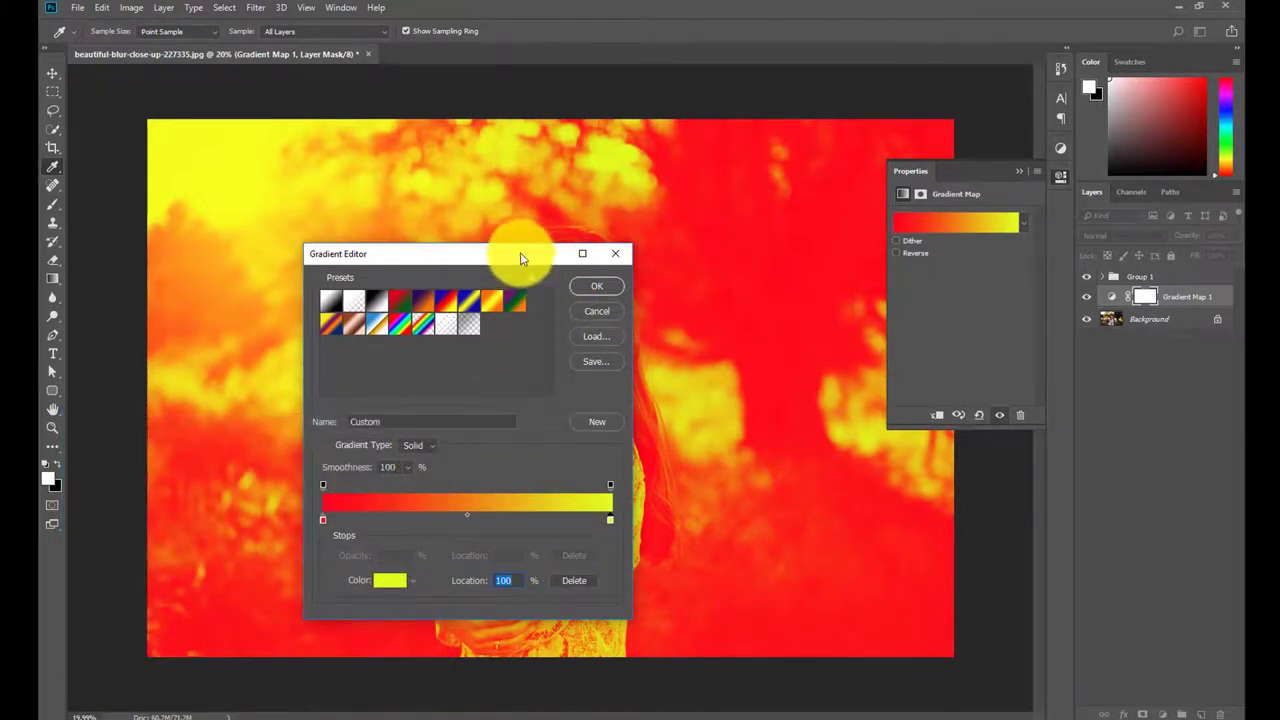
drag(520, 254, 250, 327)
Accept the red-to-yellow gradient and compare the photo with and without Gradient Map 1.
click(297, 316)
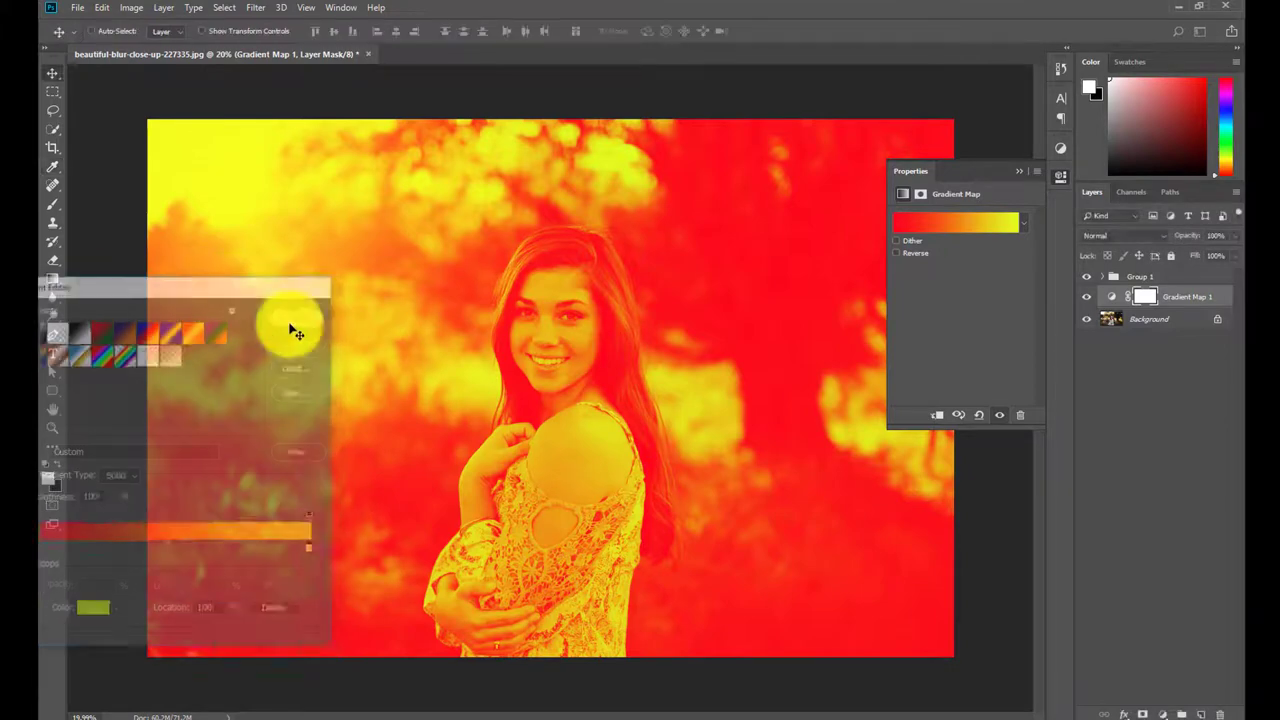
click(1088, 296)
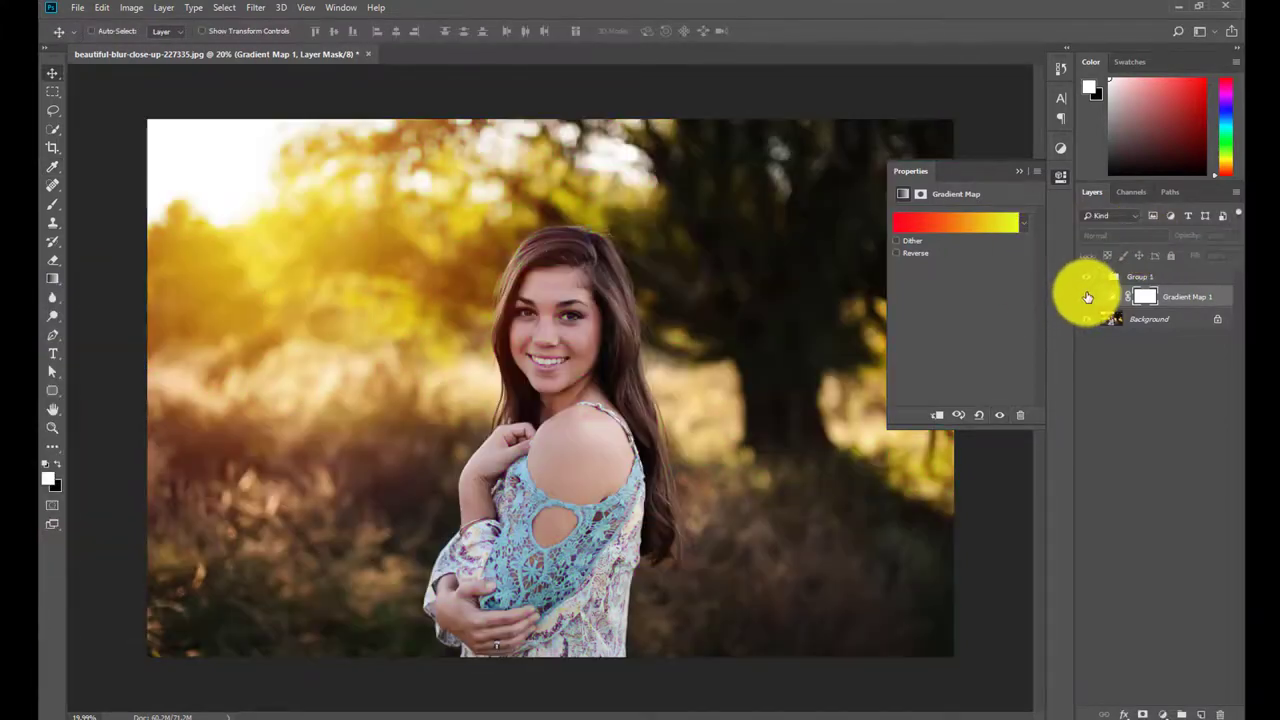
click(1088, 297)
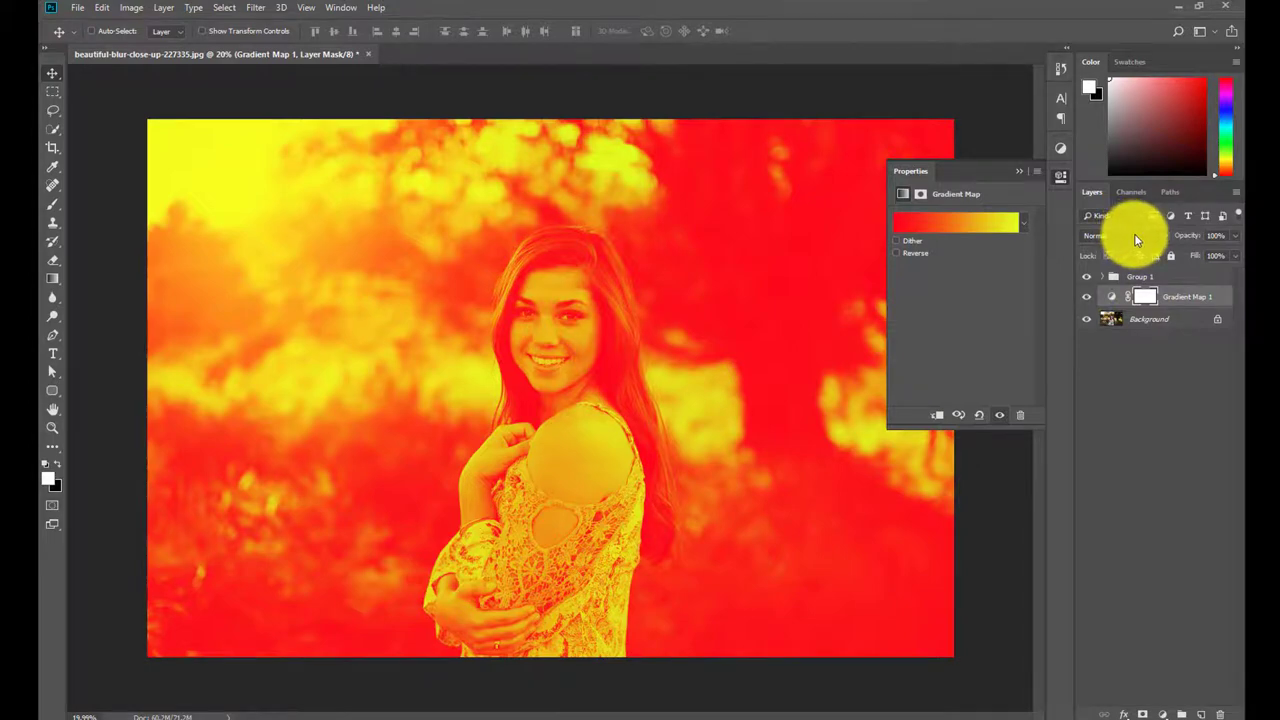
click(1134, 236)
Set Gradient Map 1 to Soft Light at 35% opacity, comparing before and after.
click(1107, 423)
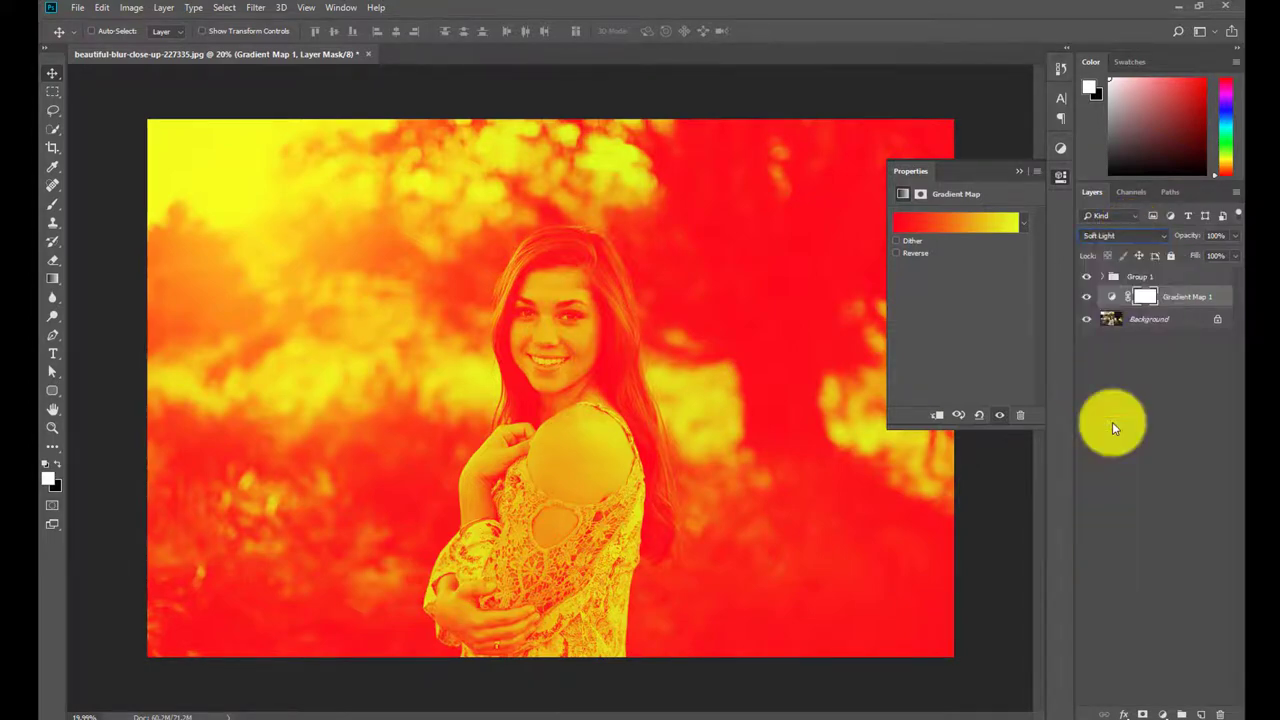
click(1088, 297)
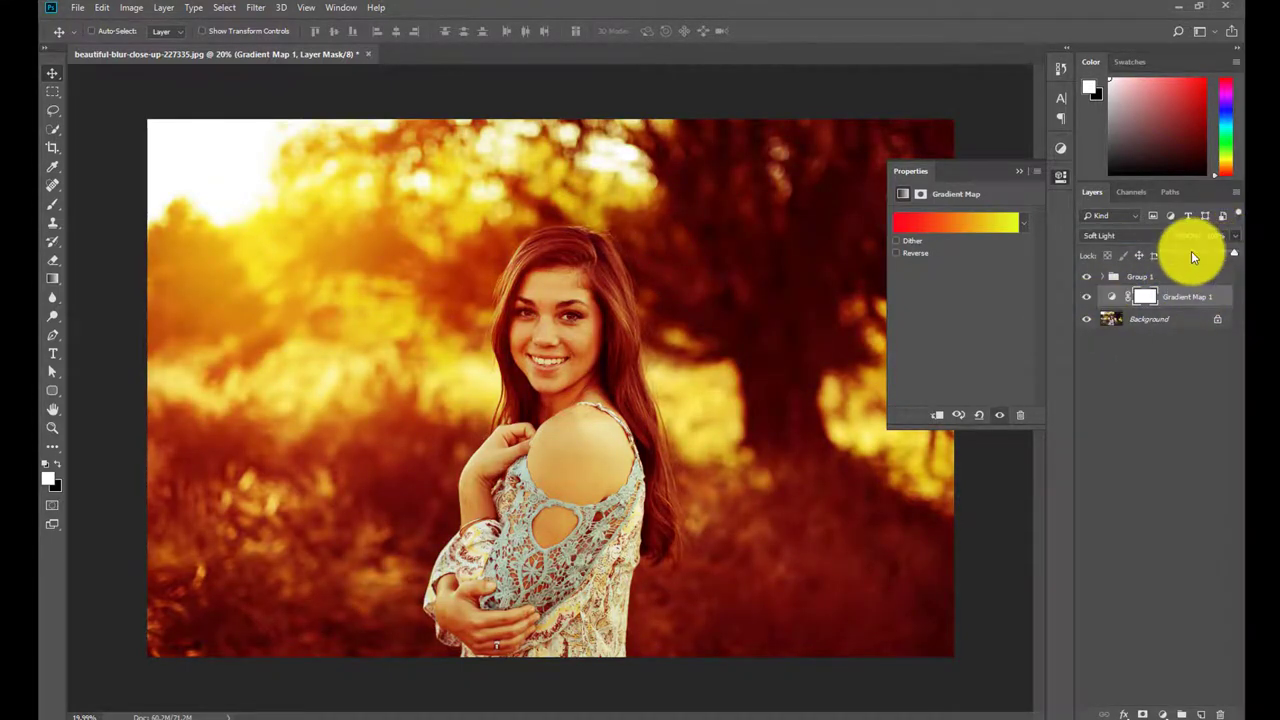
click(1215, 235)
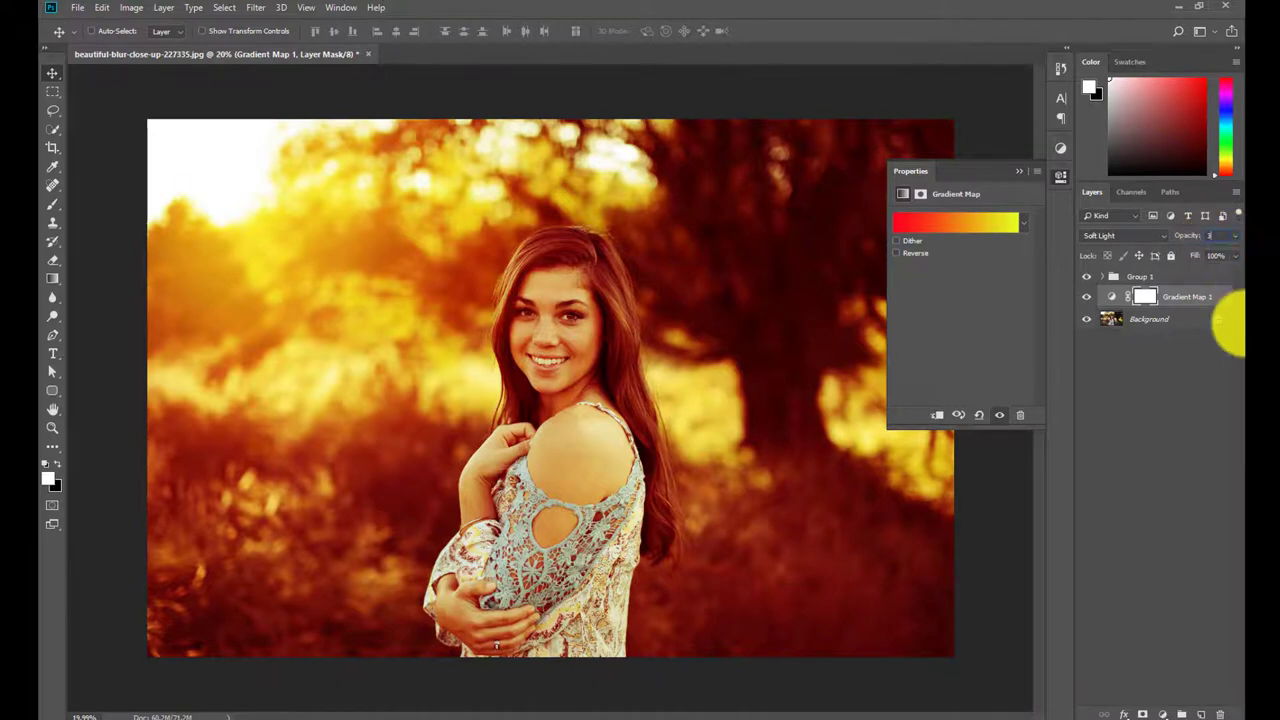
text(5)
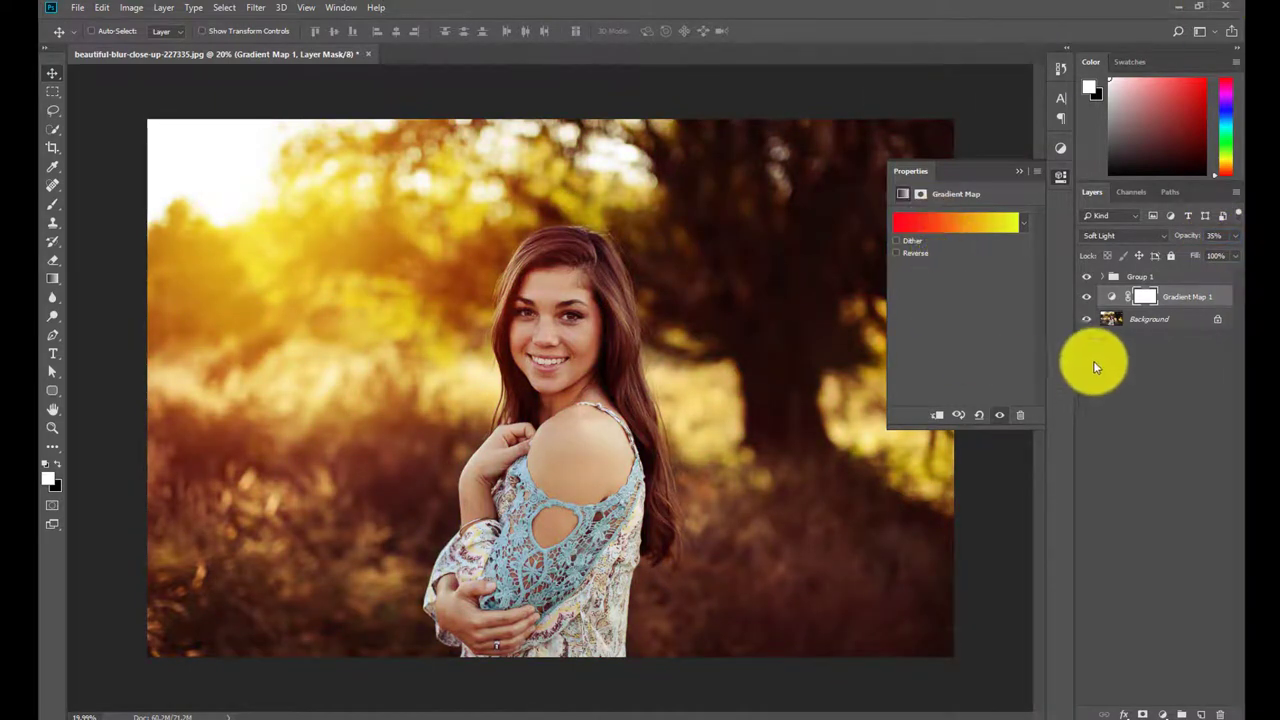
click(1056, 180)
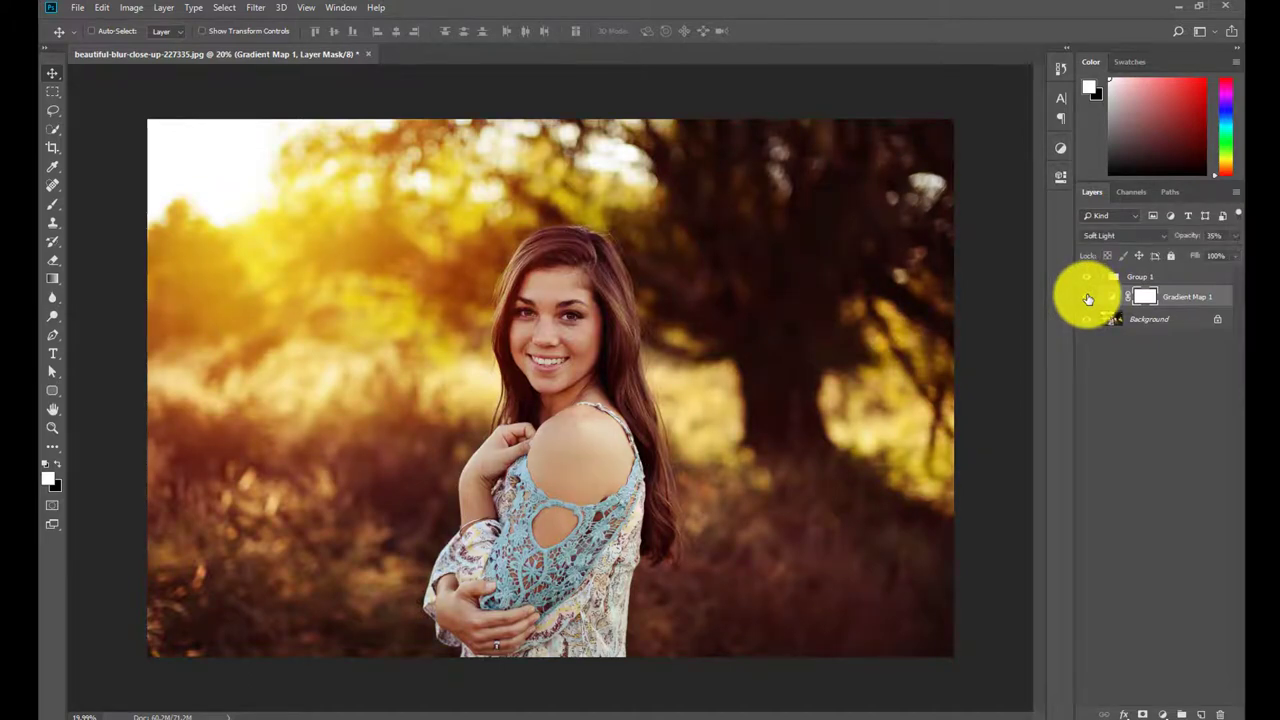
click(1087, 297)
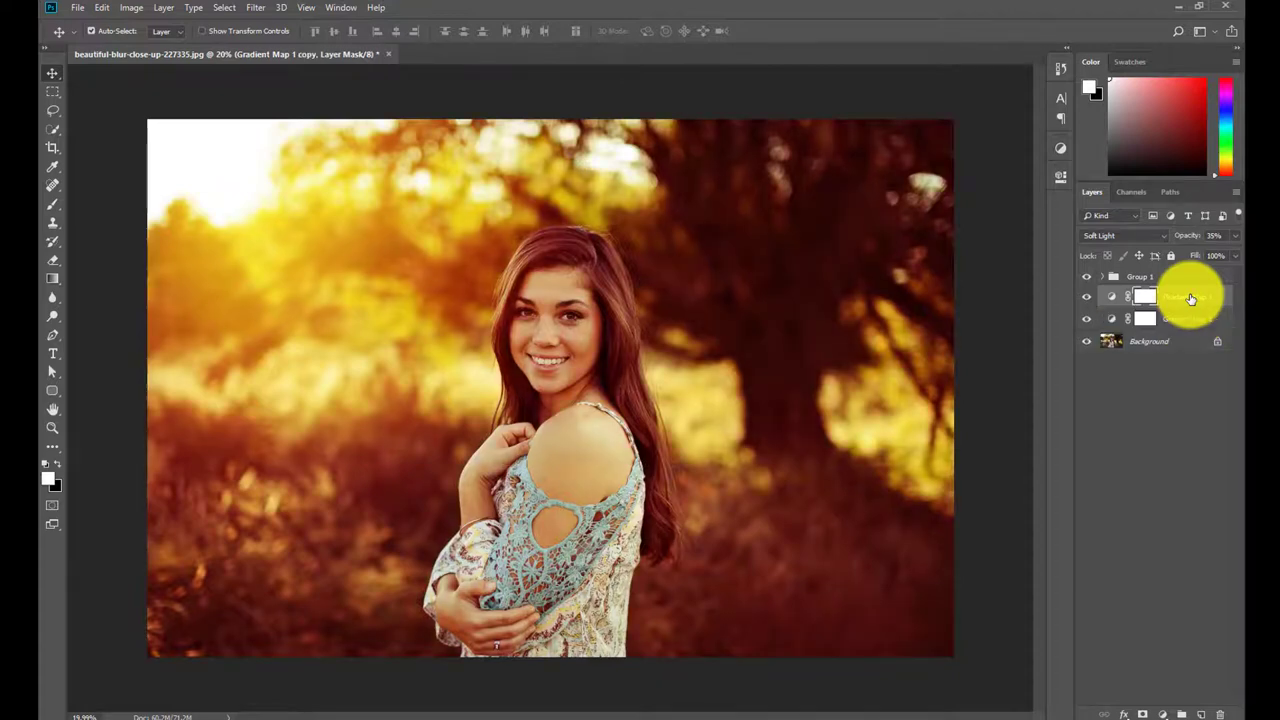
Duplicate the Gradient Map layer as a Normal-blend copy at 10% opacity.
key(ctrl+j)
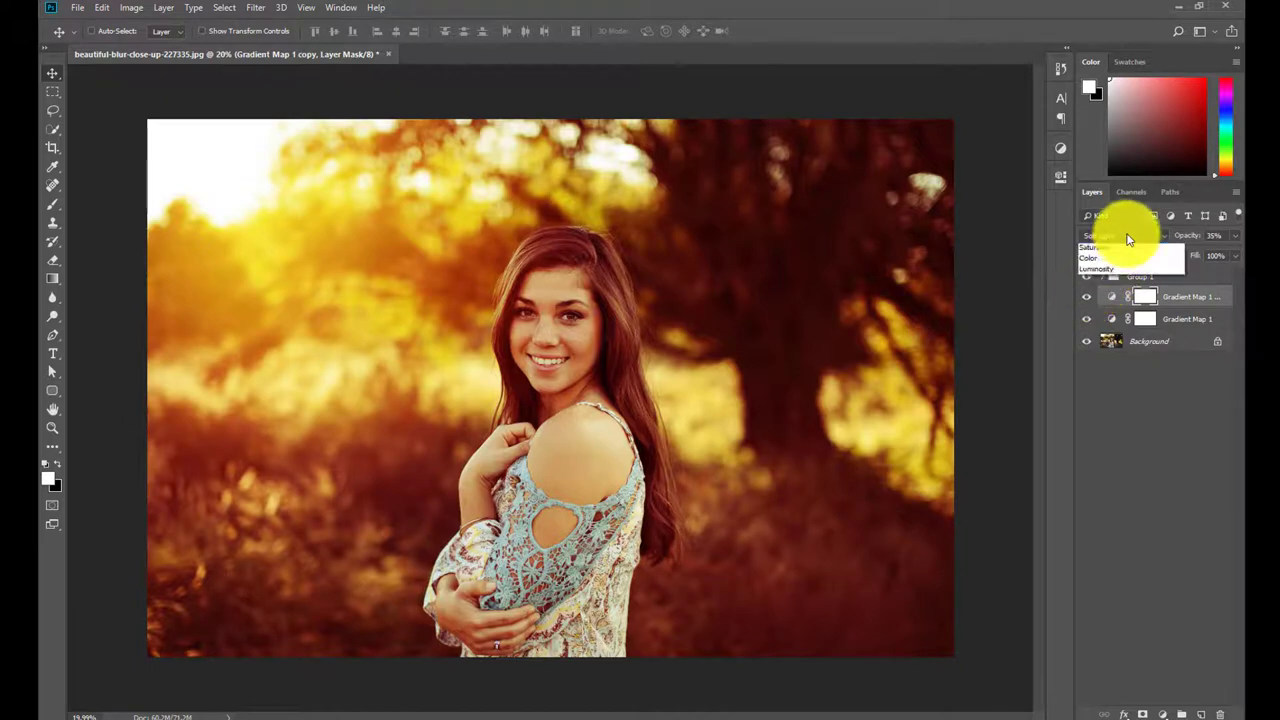
click(1120, 238)
click(1113, 251)
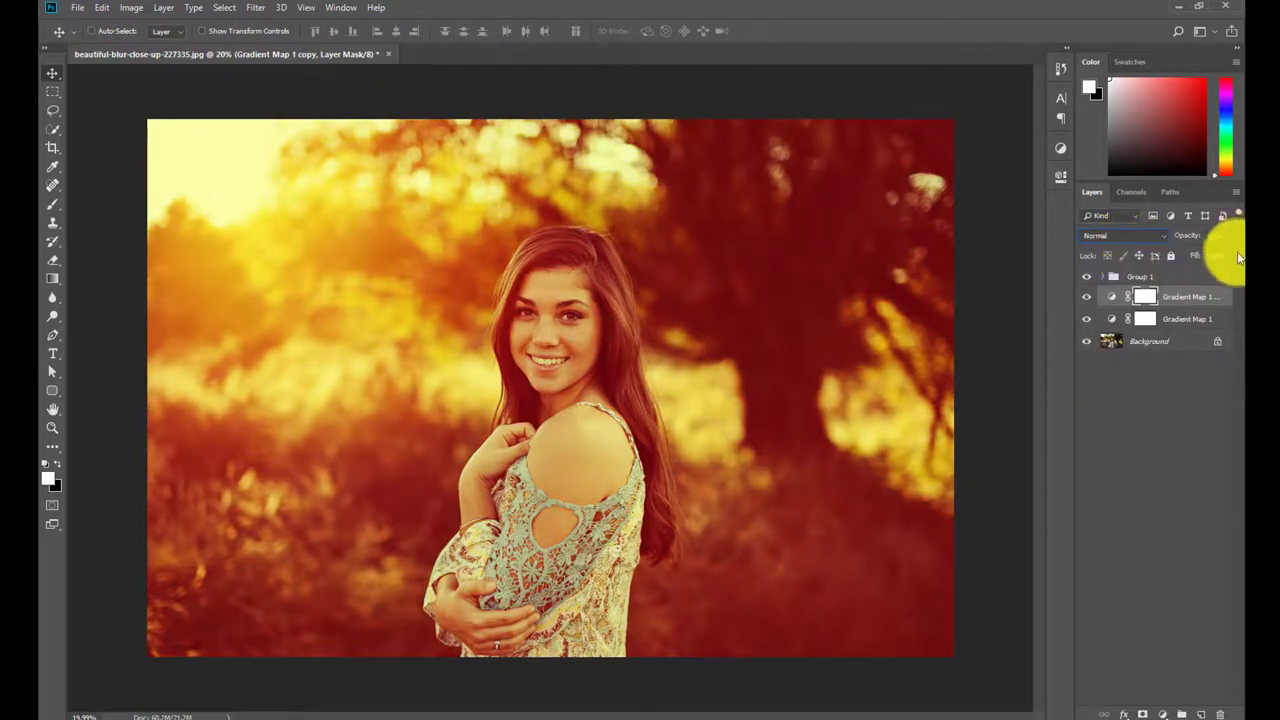
click(1211, 234)
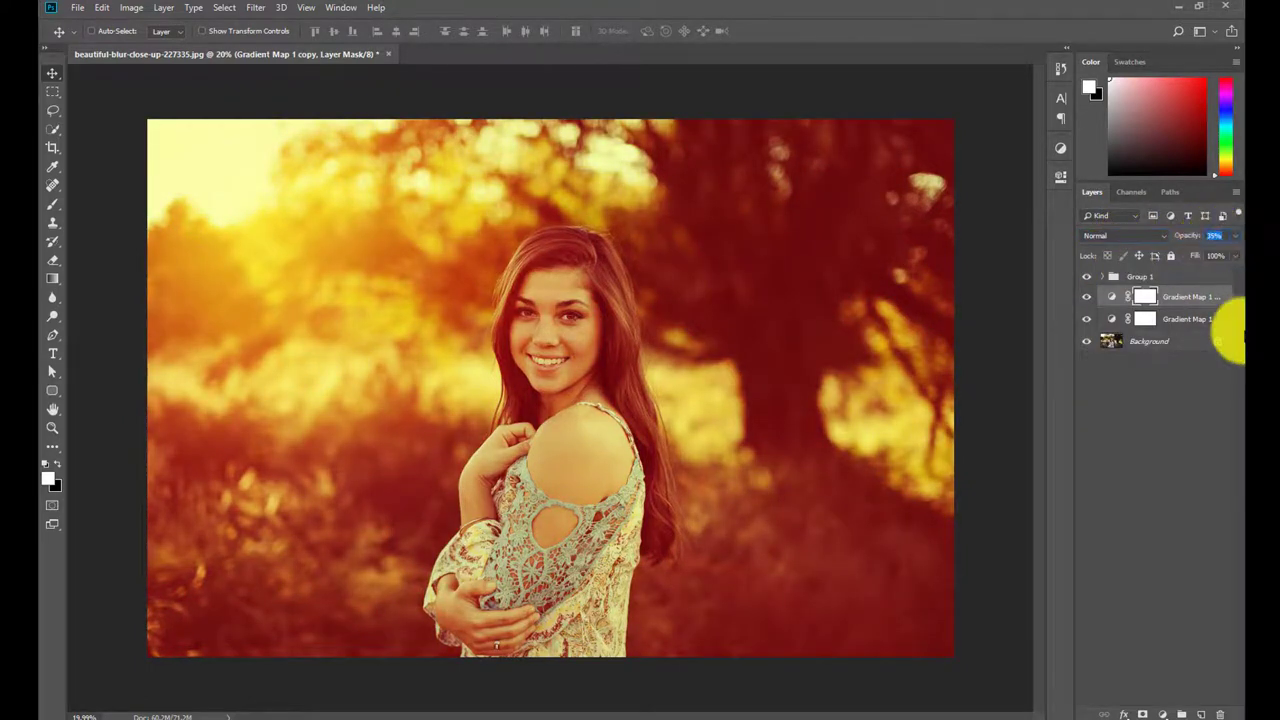
text(10)
key(Return)
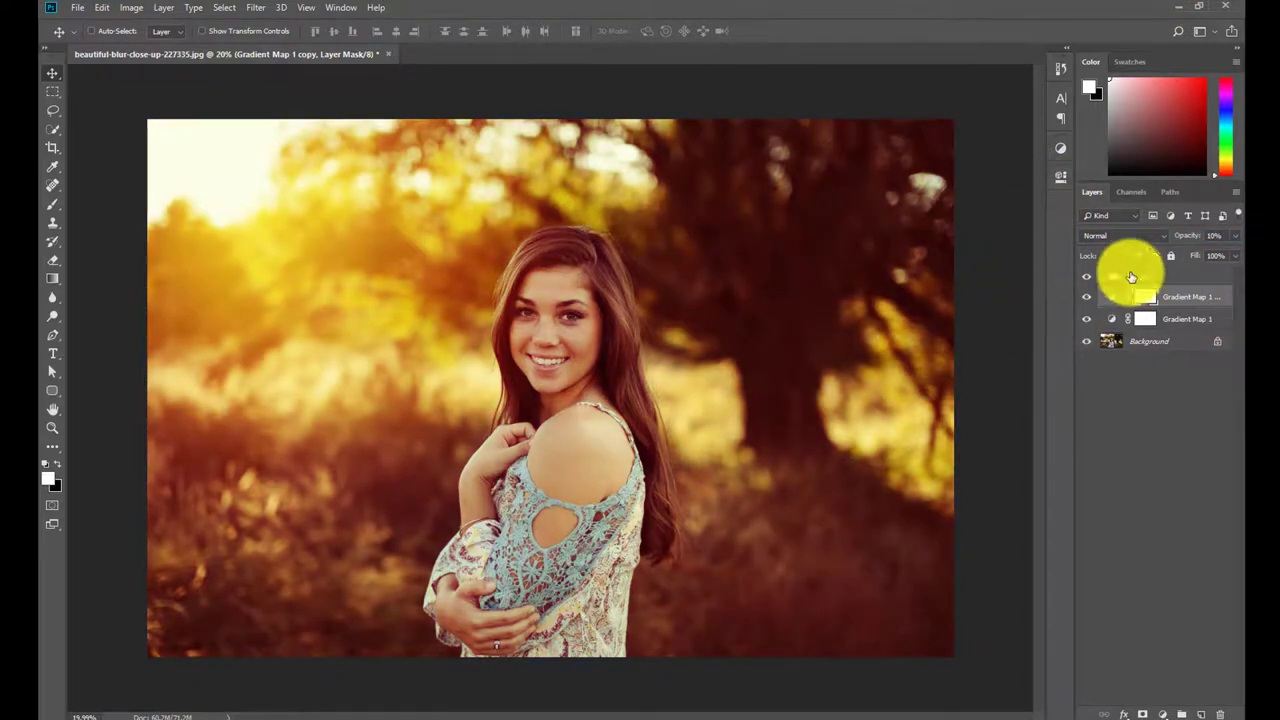
Lower the copy to 7% opacity and toggle Group 1's visibility to compare the glow.
click(1196, 235)
text(7)
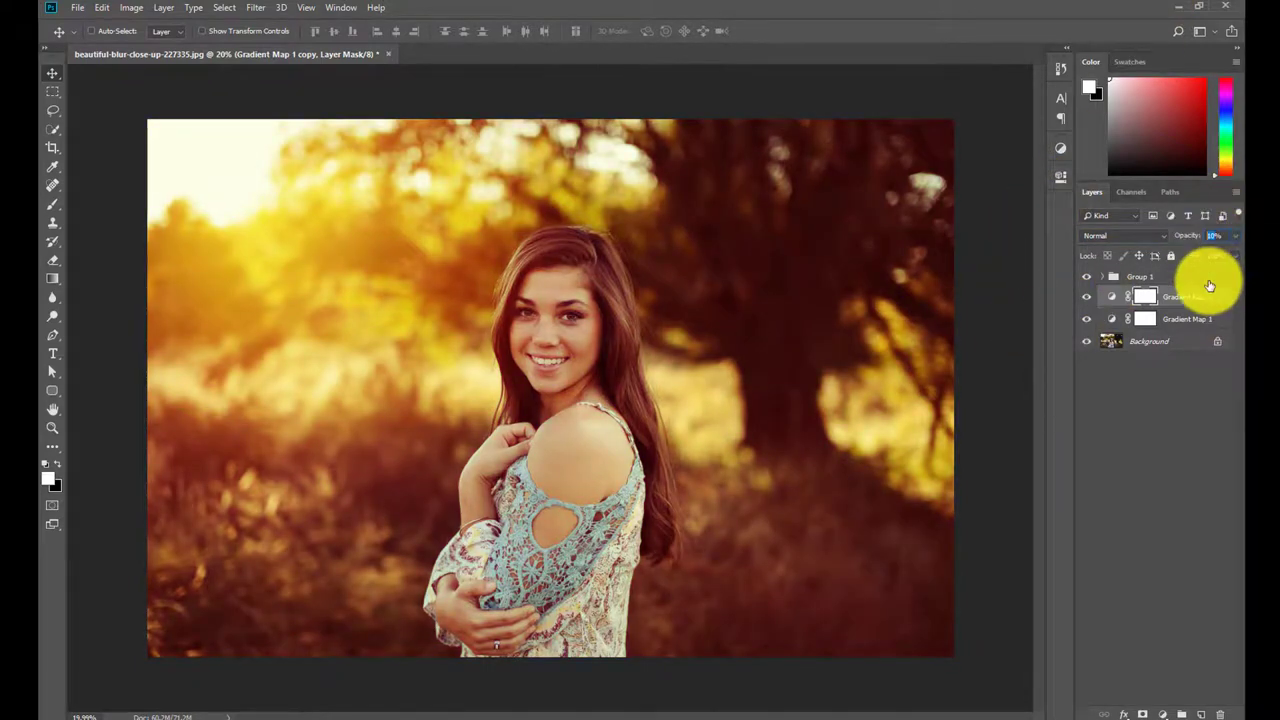
key(Return)
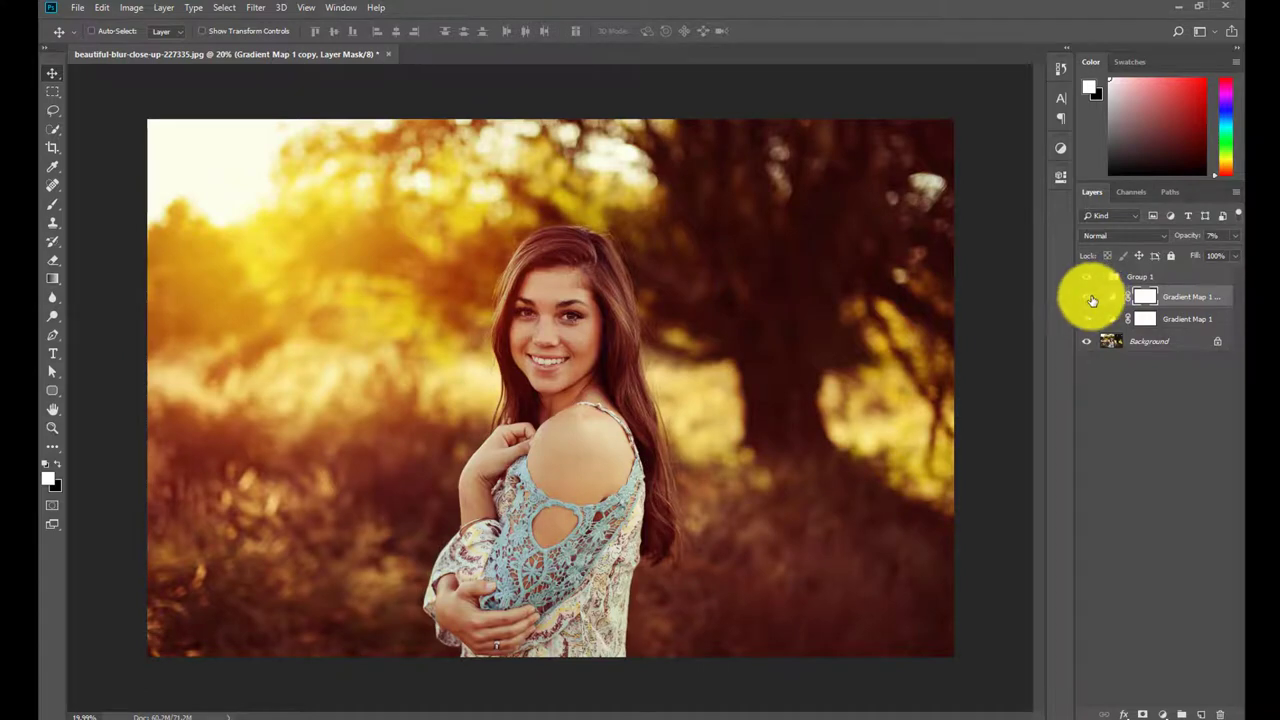
click(1085, 277)
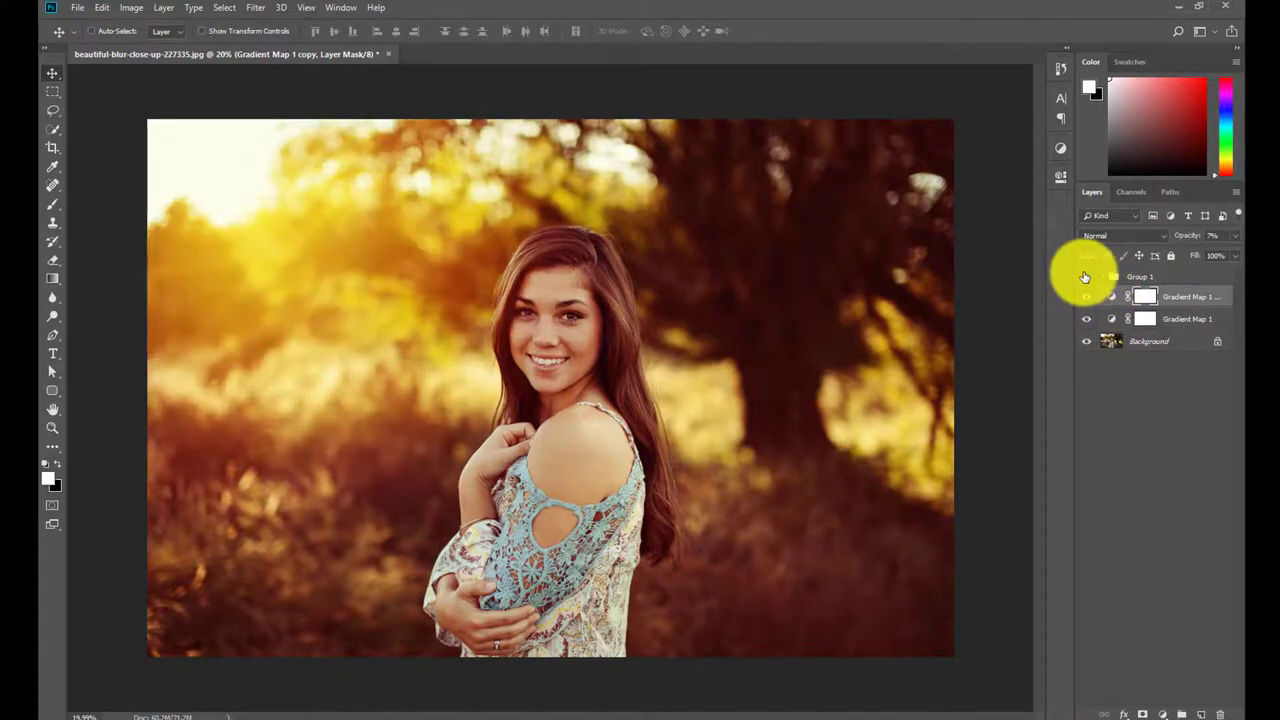
click(1106, 278)
Expand Group 1 and open the Gradient Fill 1 layer's settings.
click(1102, 279)
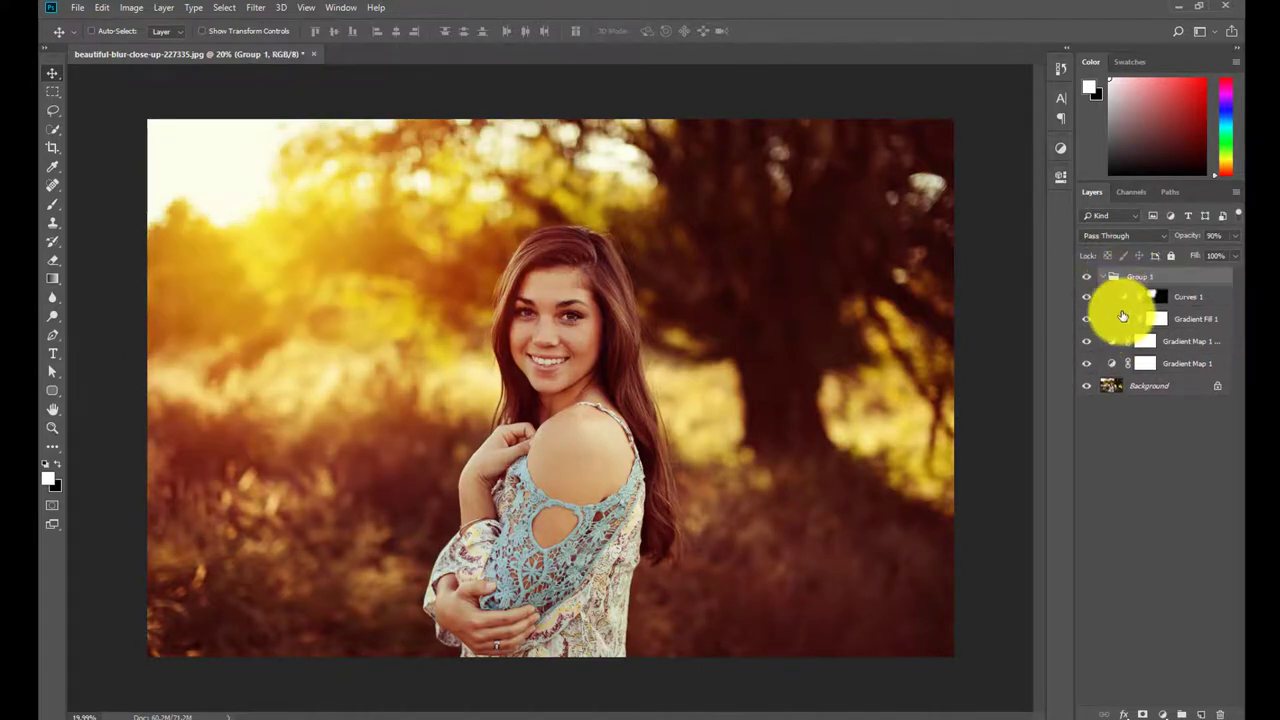
click(1126, 299)
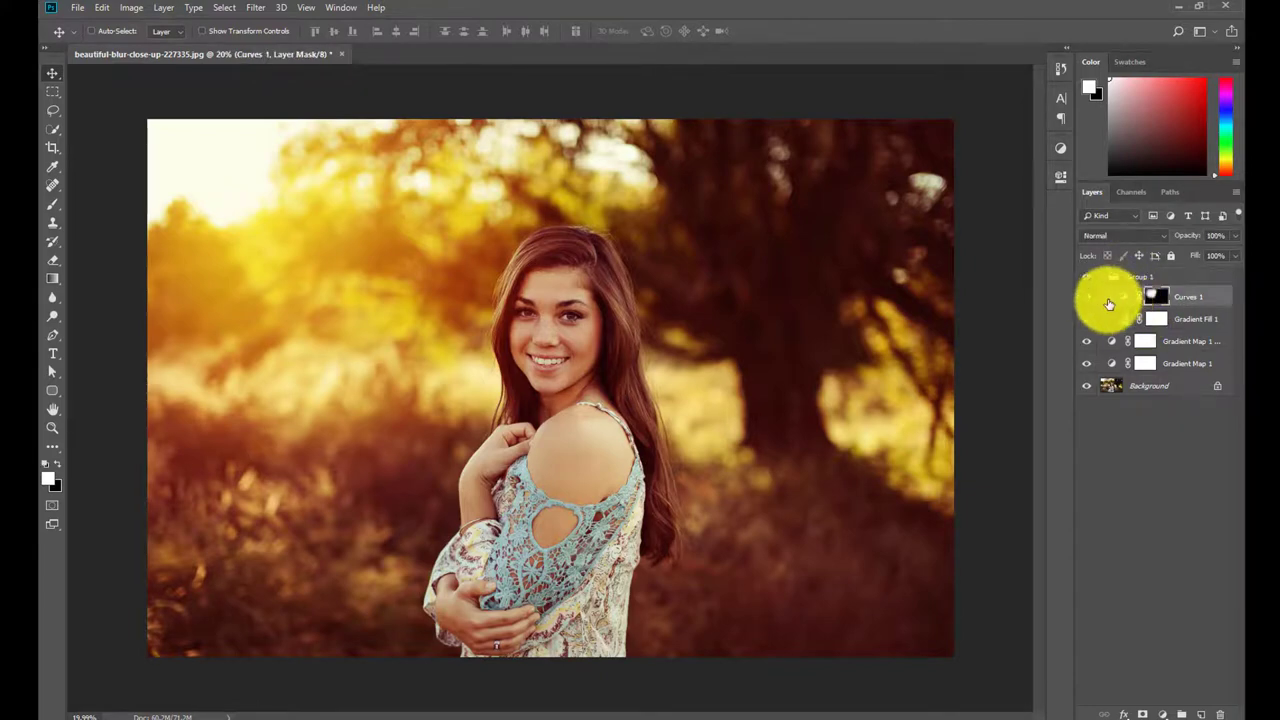
click(1086, 297)
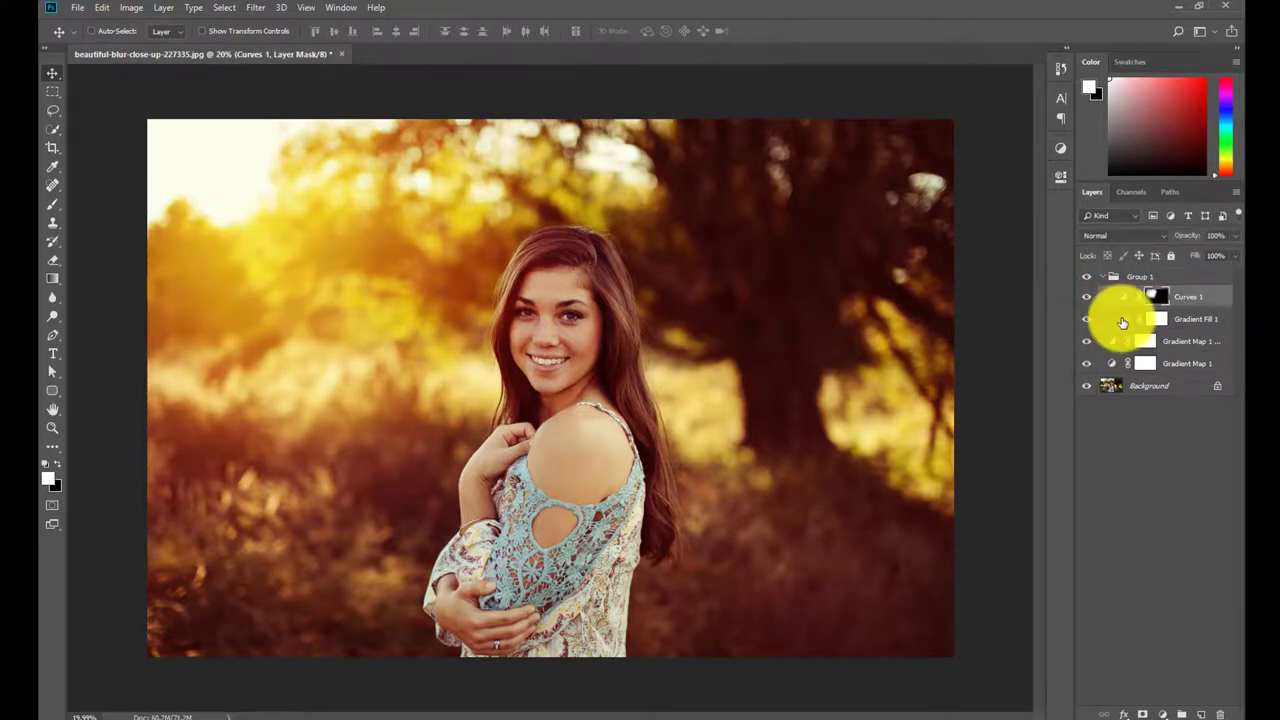
click(1124, 318)
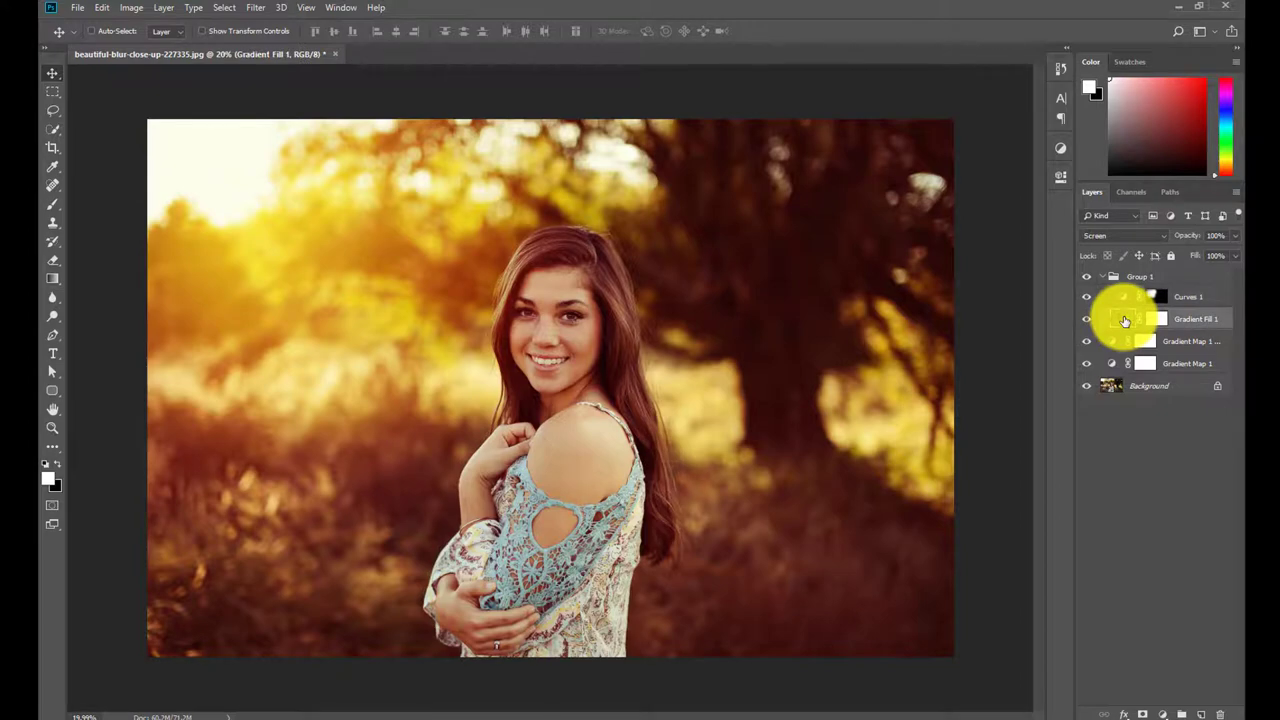
double_click(1124, 320)
drag(771, 306, 845, 268)
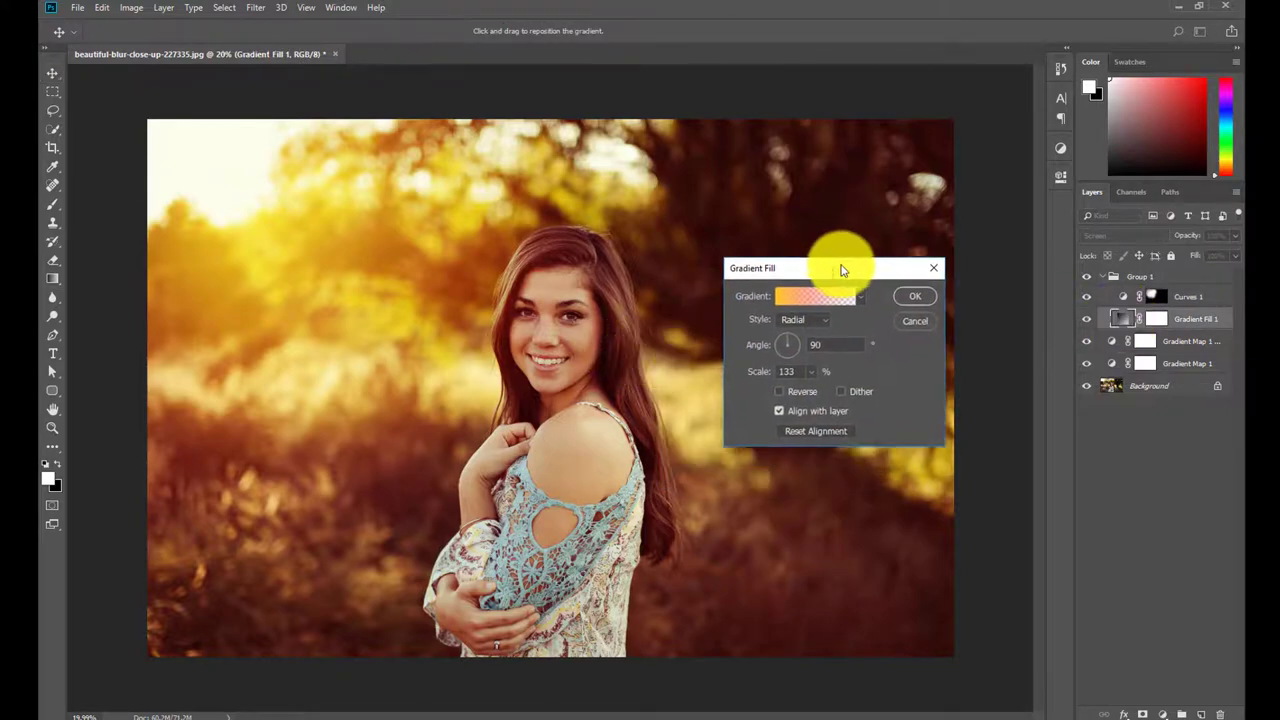
Change the gradient's left stop from yellow to orange ff7800.
click(812, 292)
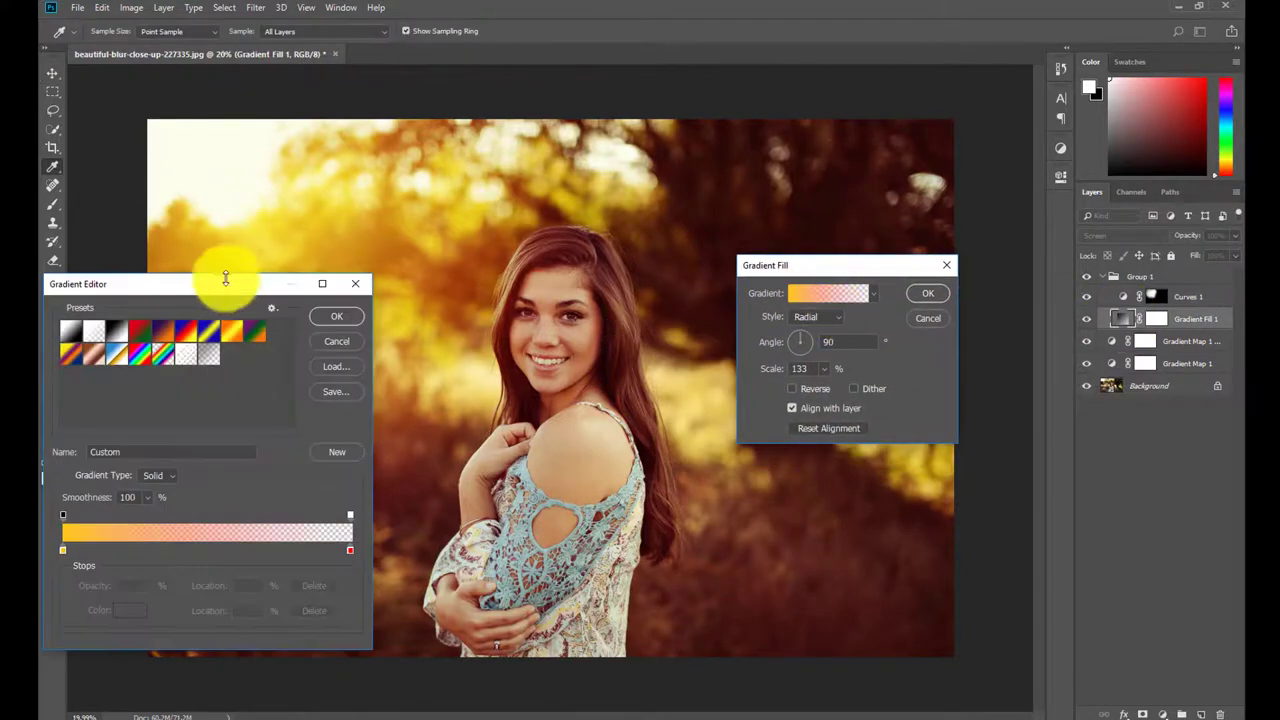
drag(238, 290, 711, 359)
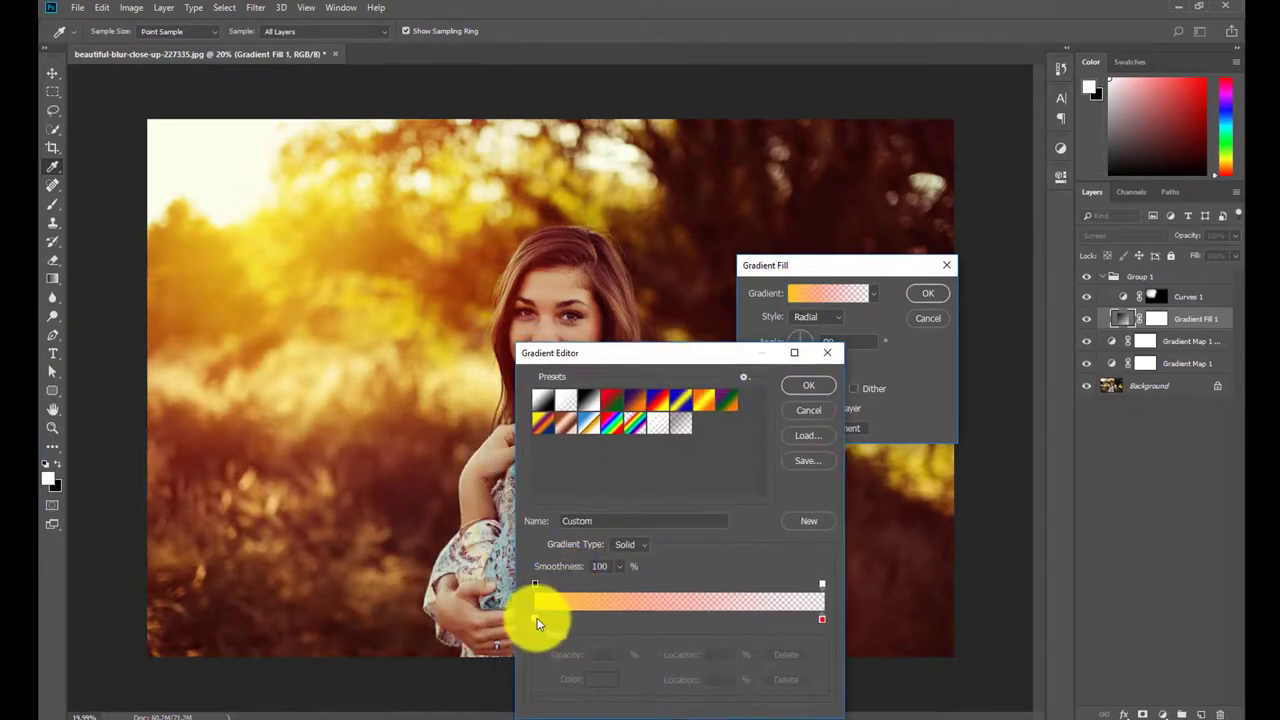
click(535, 621)
double_click(535, 621)
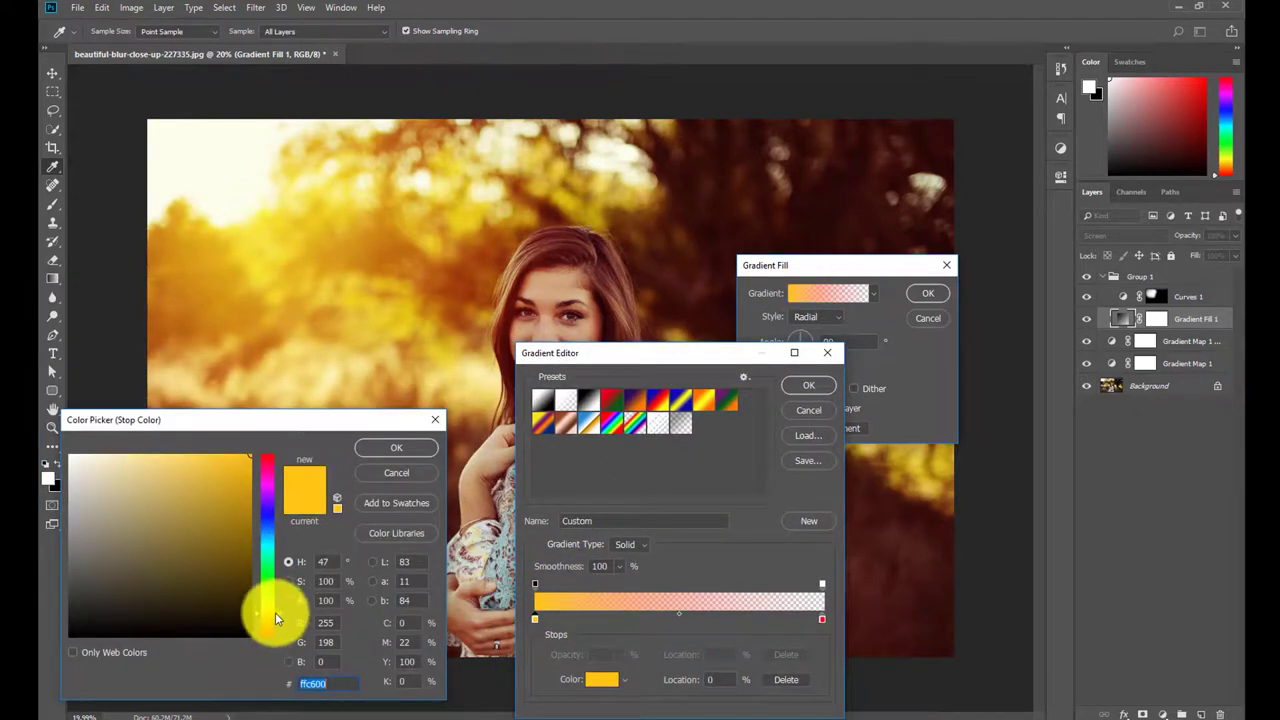
drag(279, 622, 281, 629)
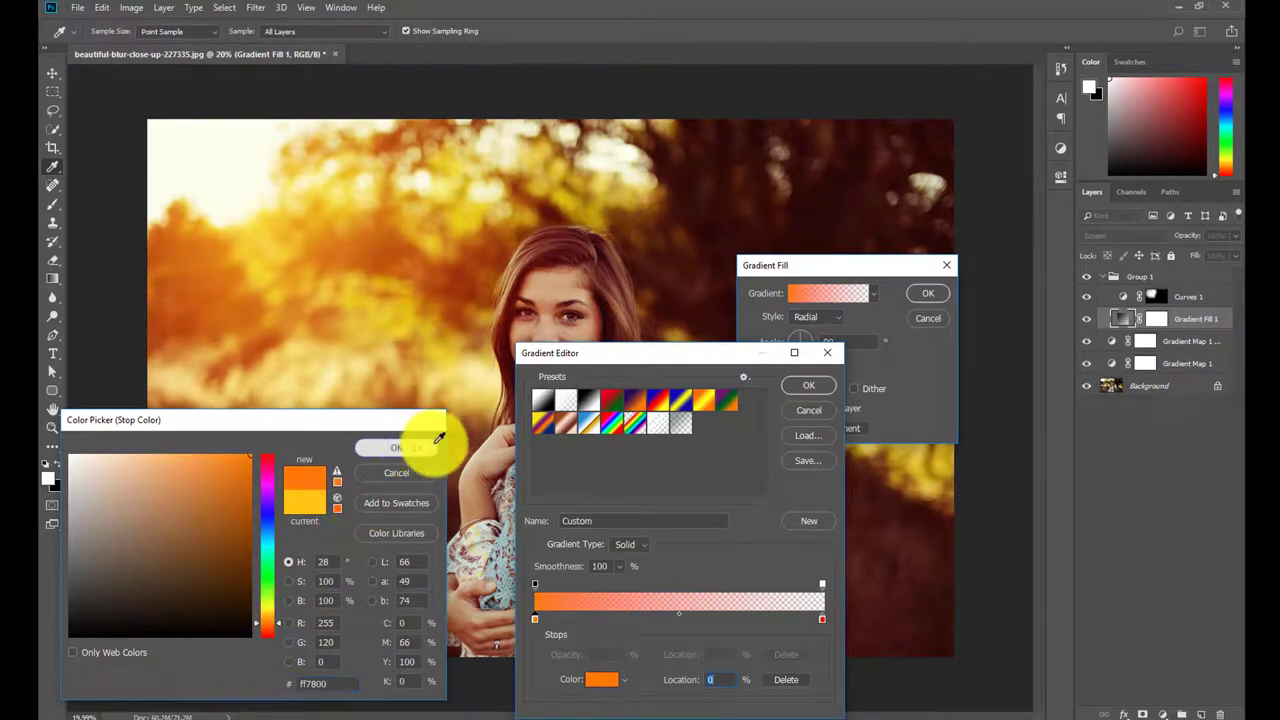
click(437, 440)
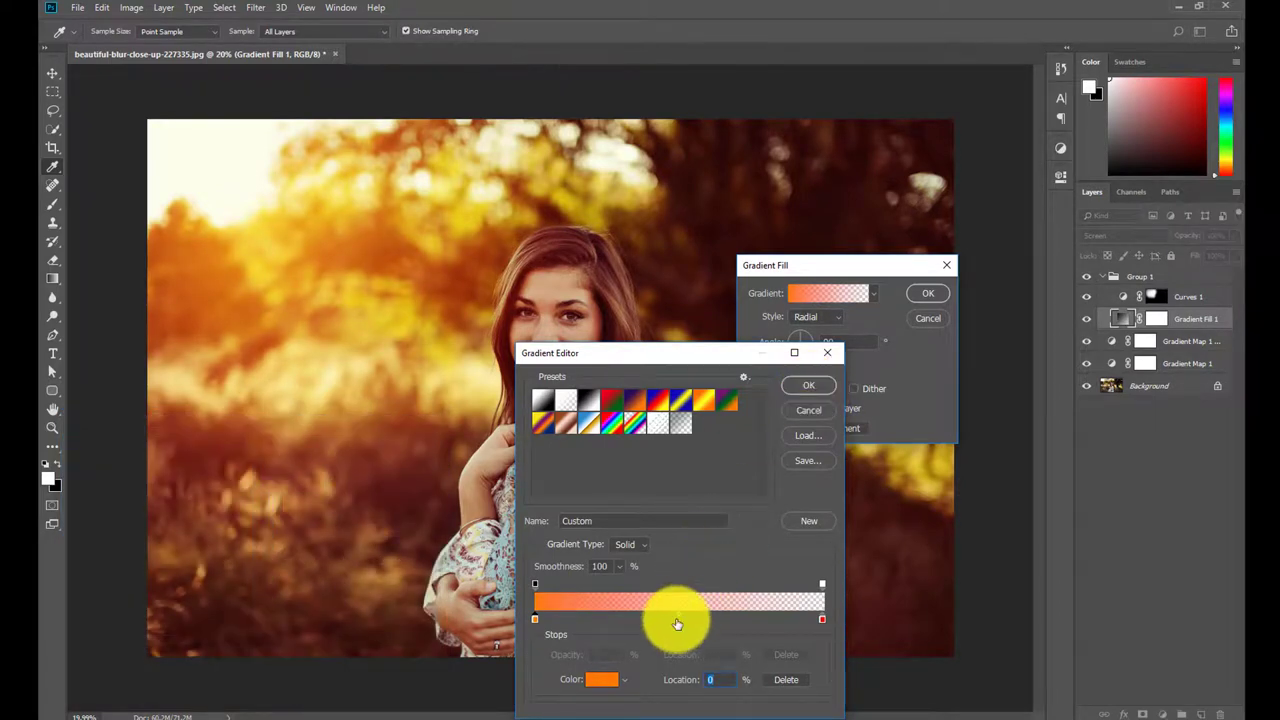
Shift the midpoint right, add an extra orange stop near the middle, and apply the gradient.
drag(679, 614, 698, 612)
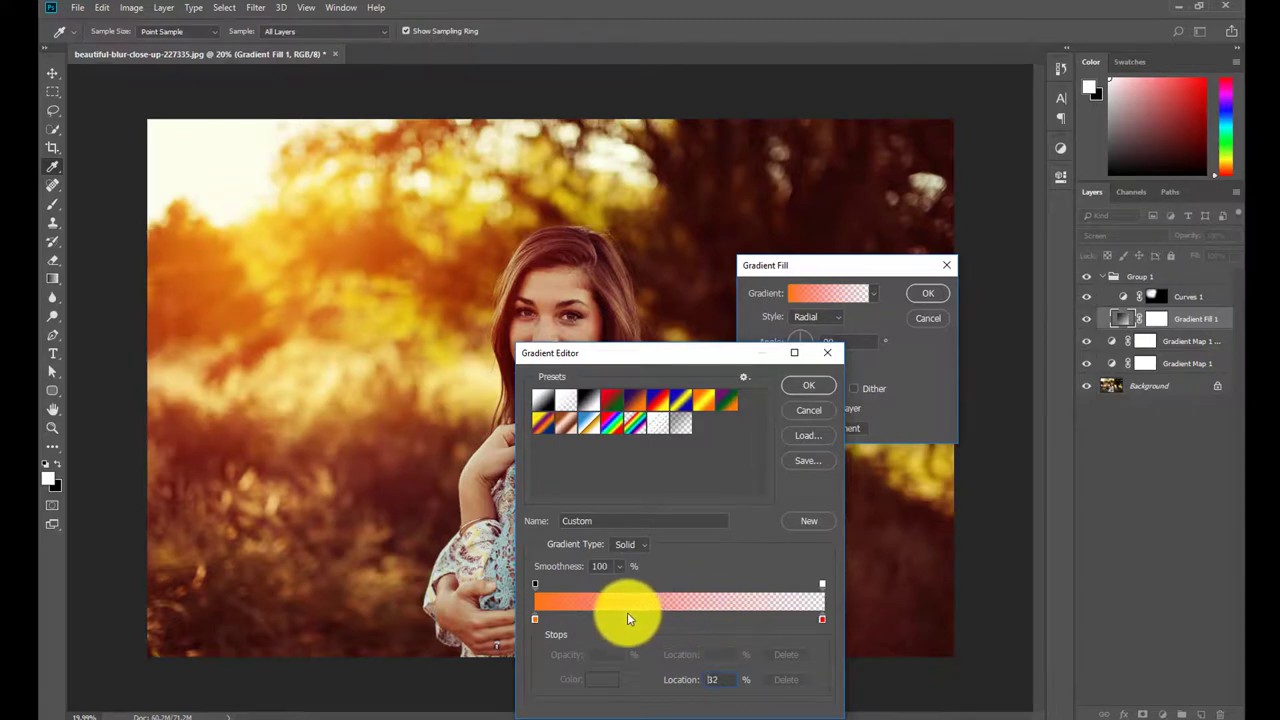
mouse_move(630, 619)
mouse_down()
mouse_move(662, 619)
mouse_move(642, 622)
mouse_up()
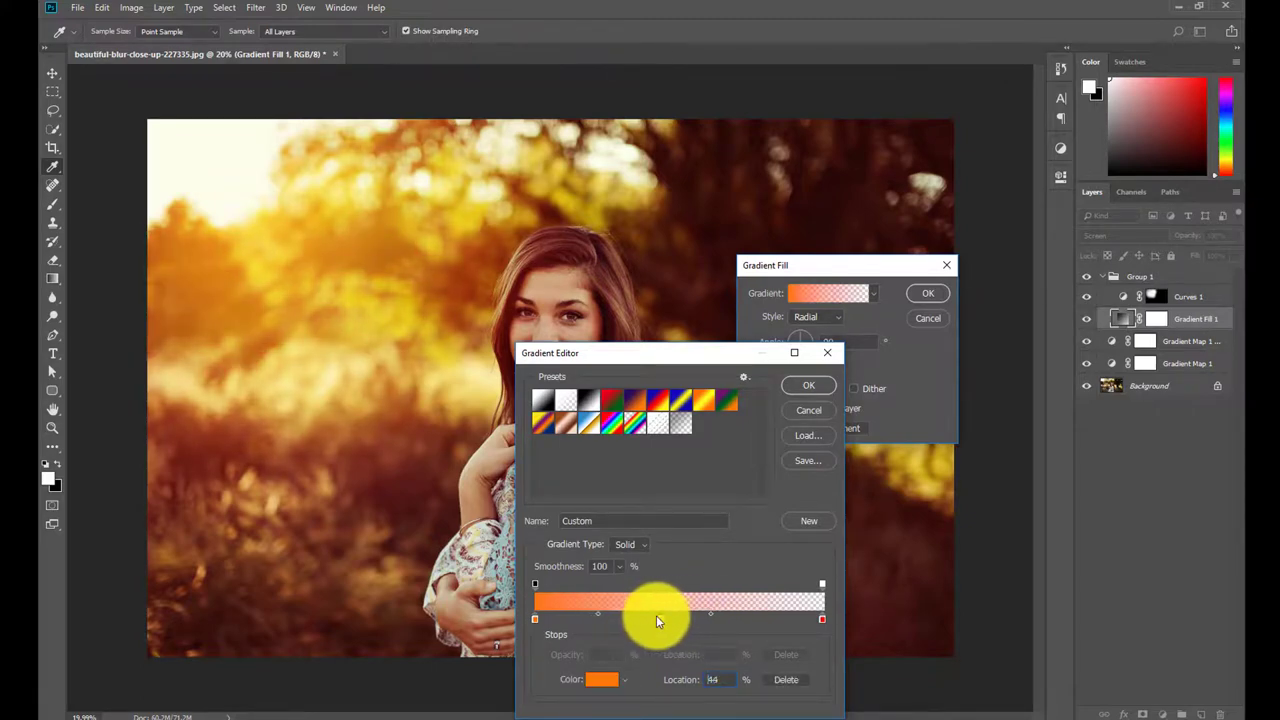
click(808, 385)
click(928, 293)
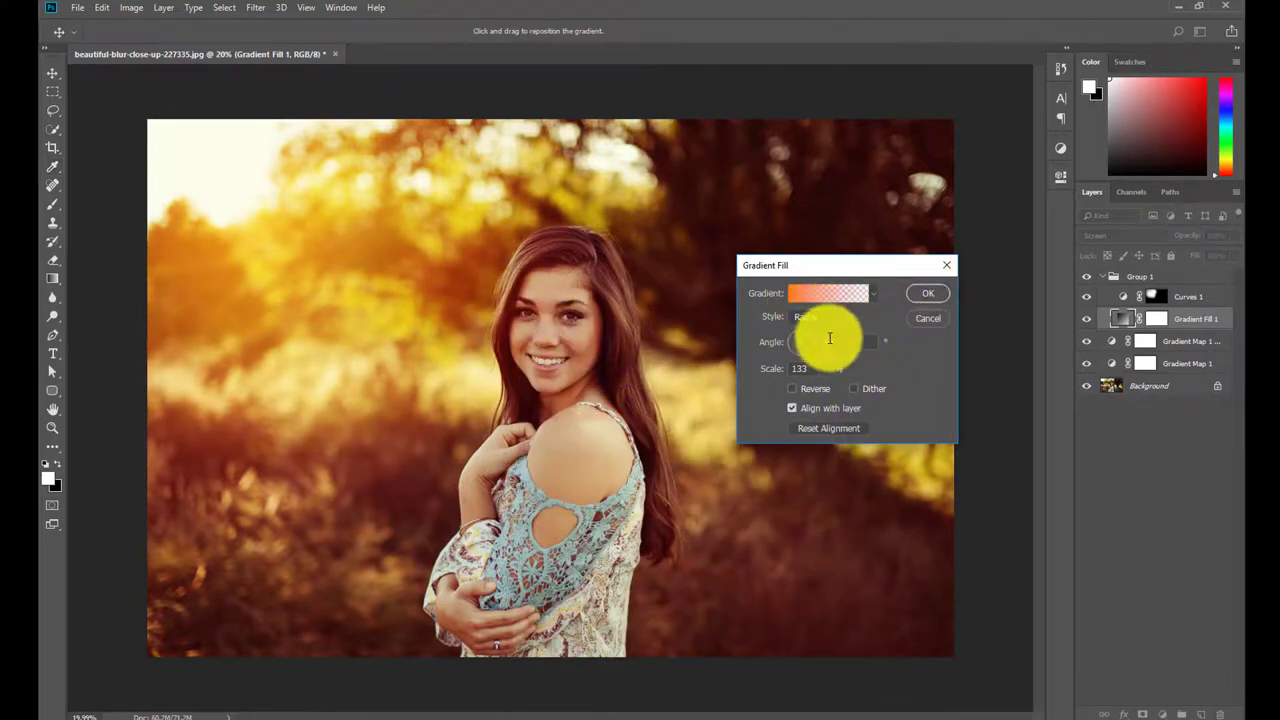
Delete the extra middle stop, set the midpoint near 49%, and confirm the gradient fill.
click(815, 295)
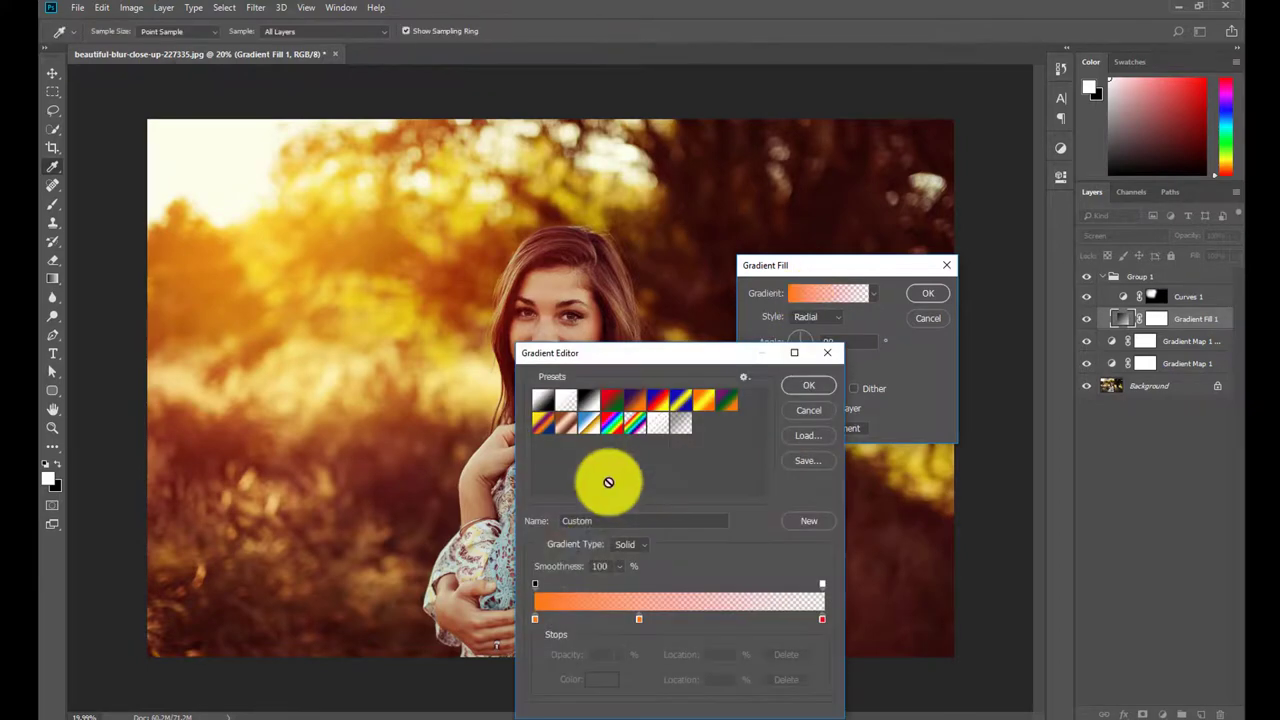
drag(640, 619, 620, 694)
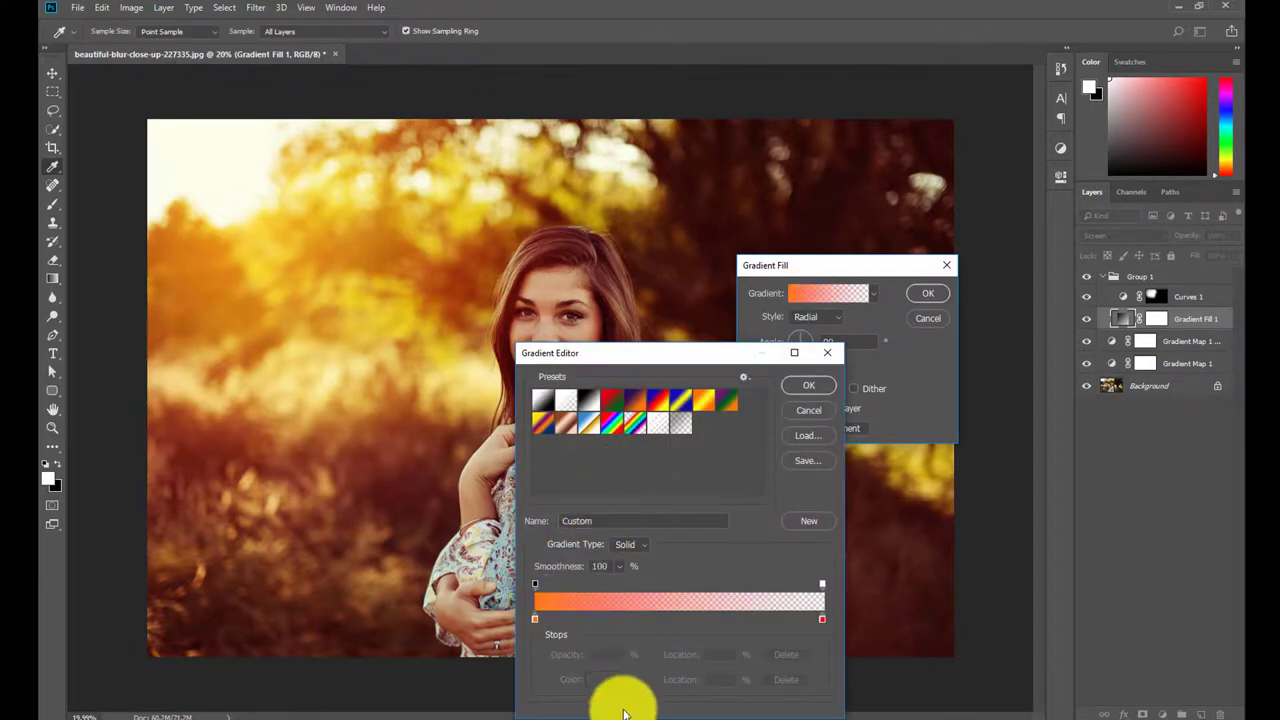
drag(541, 622, 534, 619)
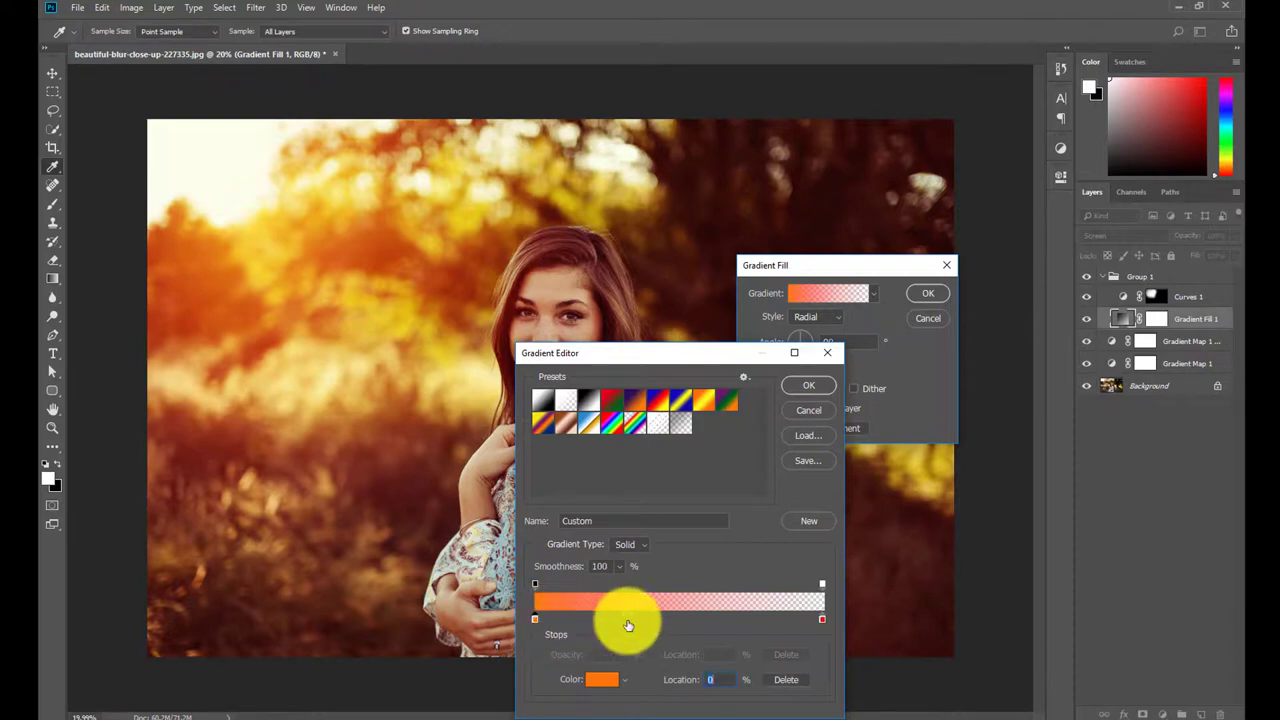
click(677, 612)
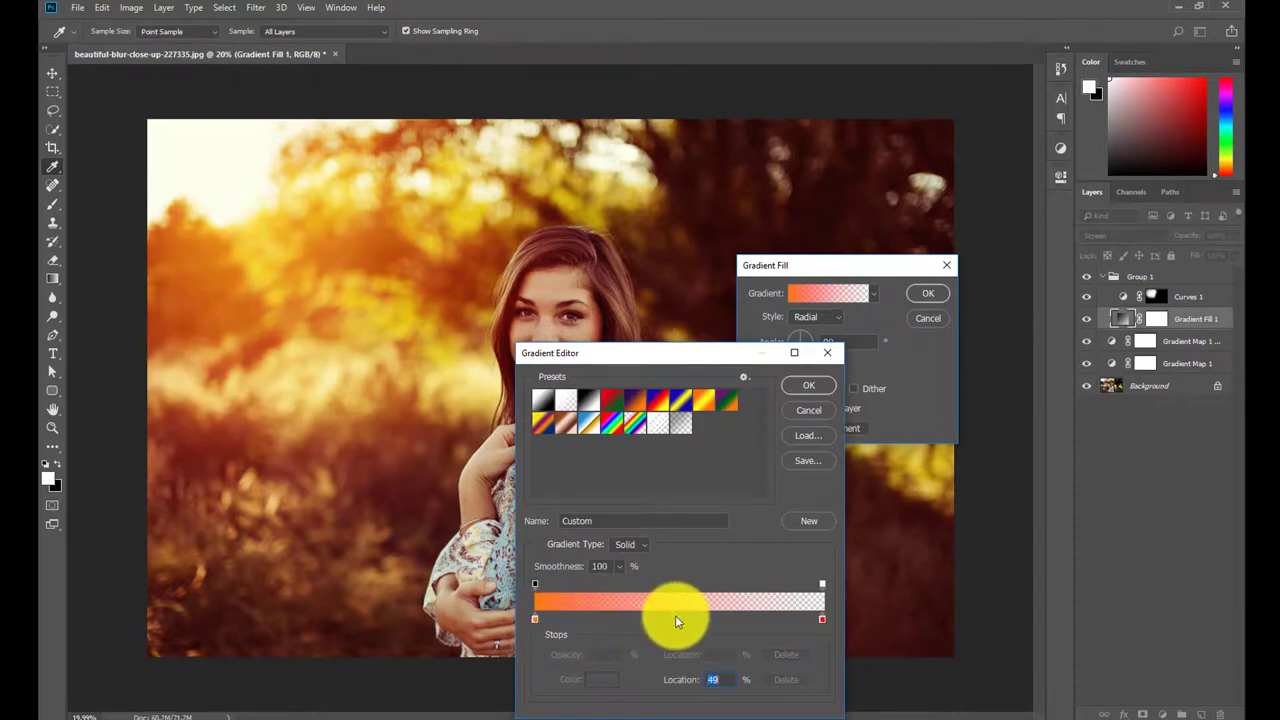
click(808, 387)
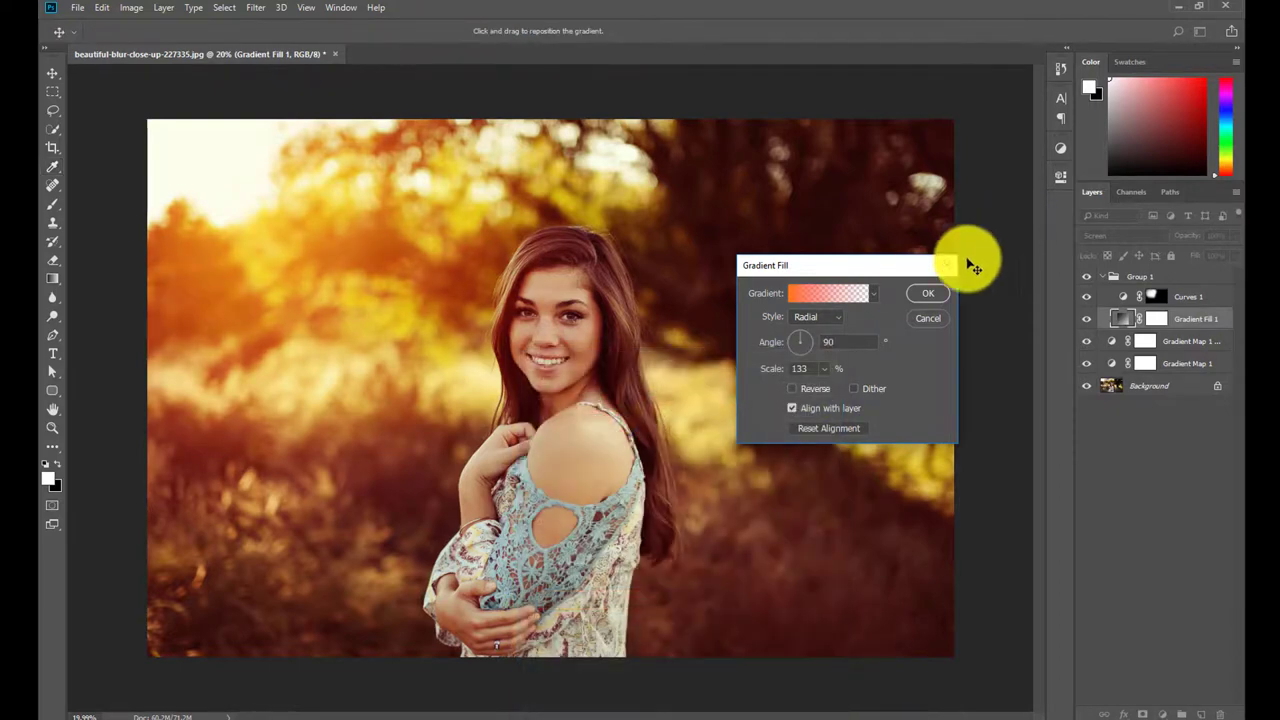
click(927, 295)
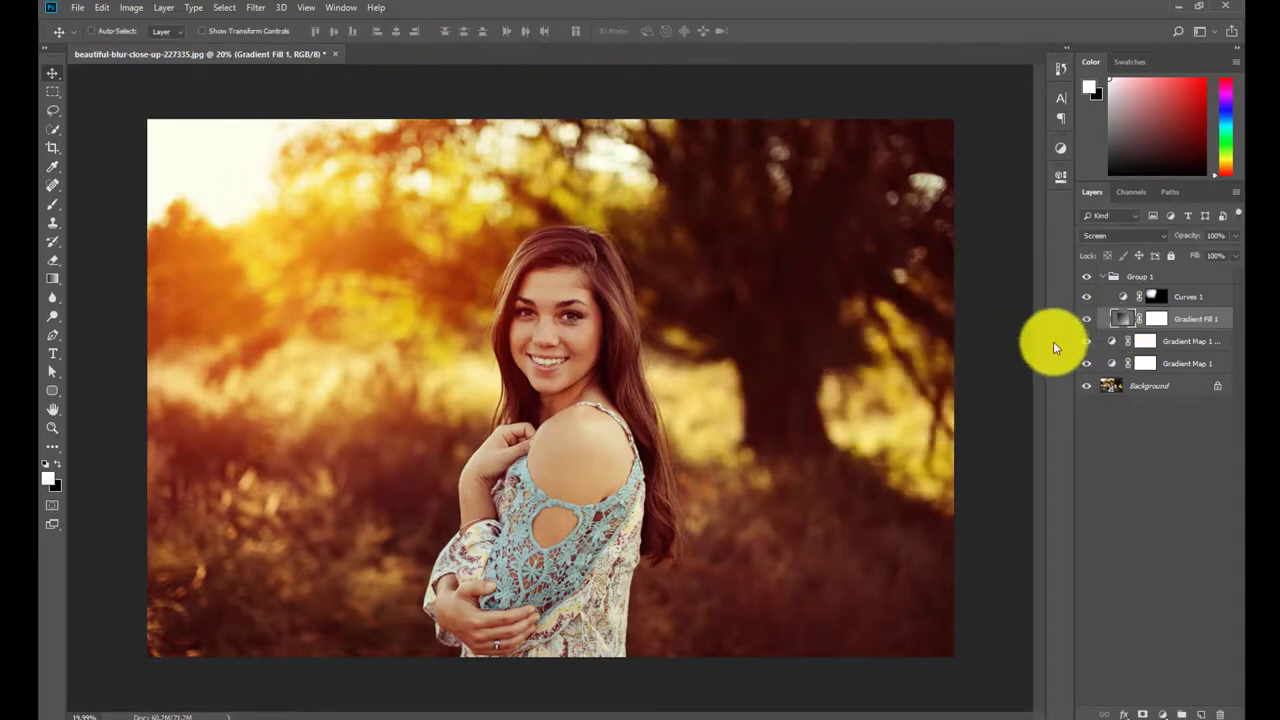
Group collapsed Group 1 with both Gradient Map layers into Group 2, toggling it to compare.
click(1104, 279)
click(1086, 276)
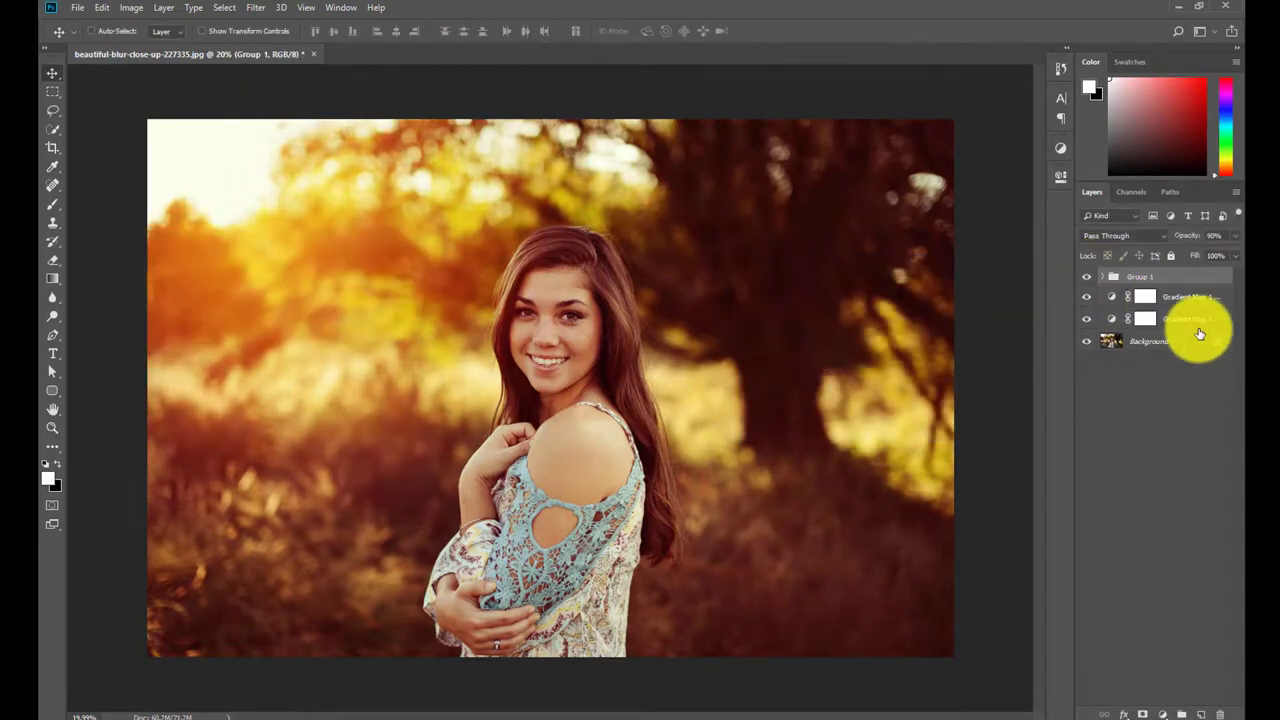
shift+click(1191, 323)
key(ctrl+g)
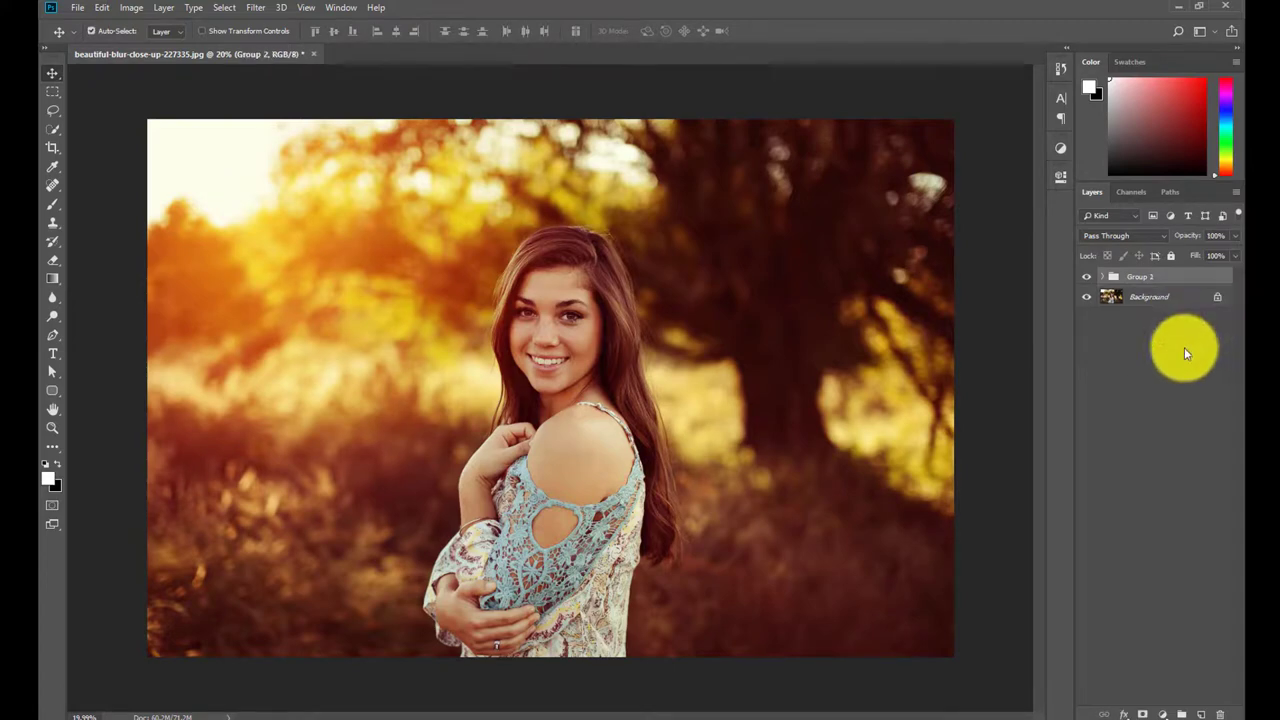
click(1087, 277)
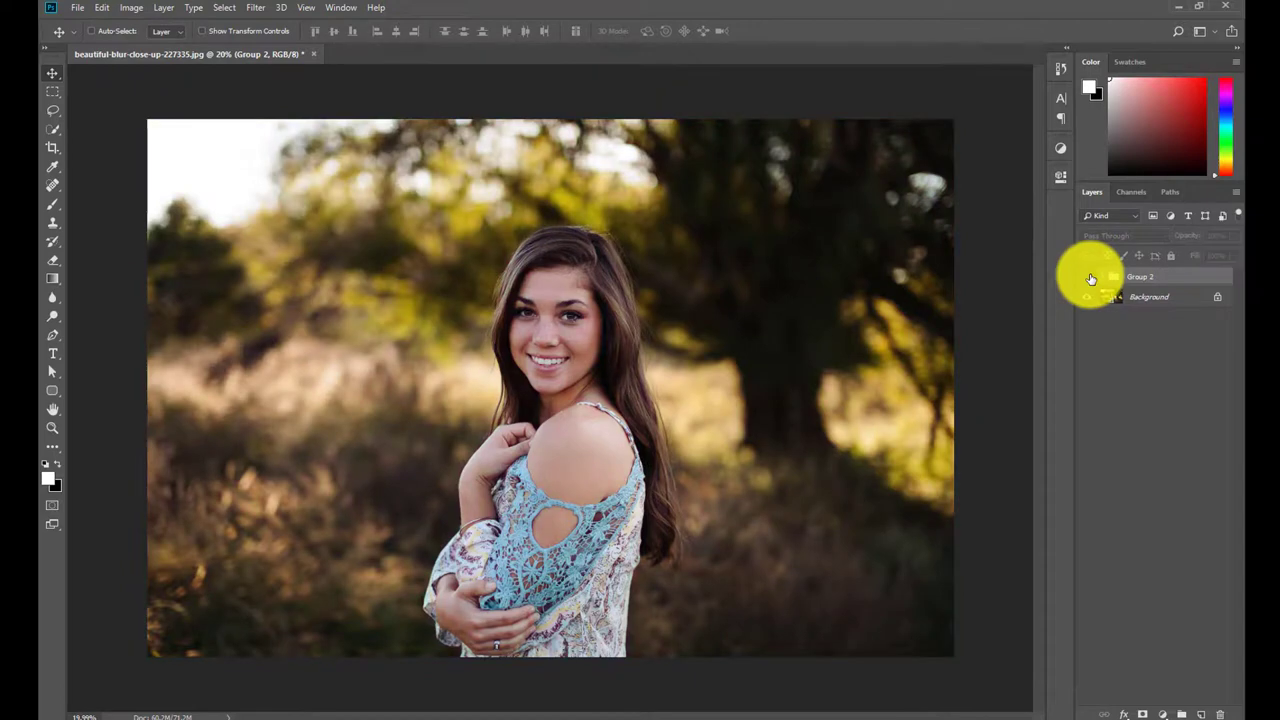
click(1087, 277)
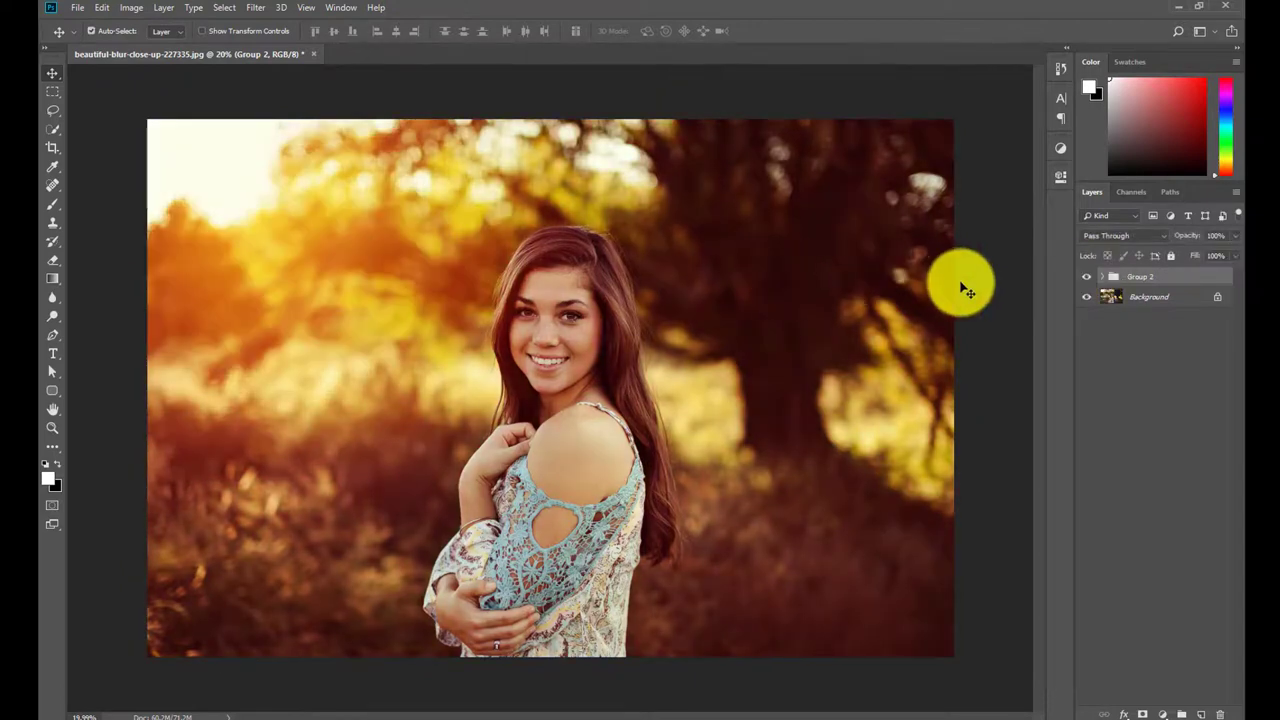
Zoom in on the portrait and hide all panels to view the finished glow.
scroll(967, 292, up, 2)
scroll(975, 292, up, 1)
key(Tab)
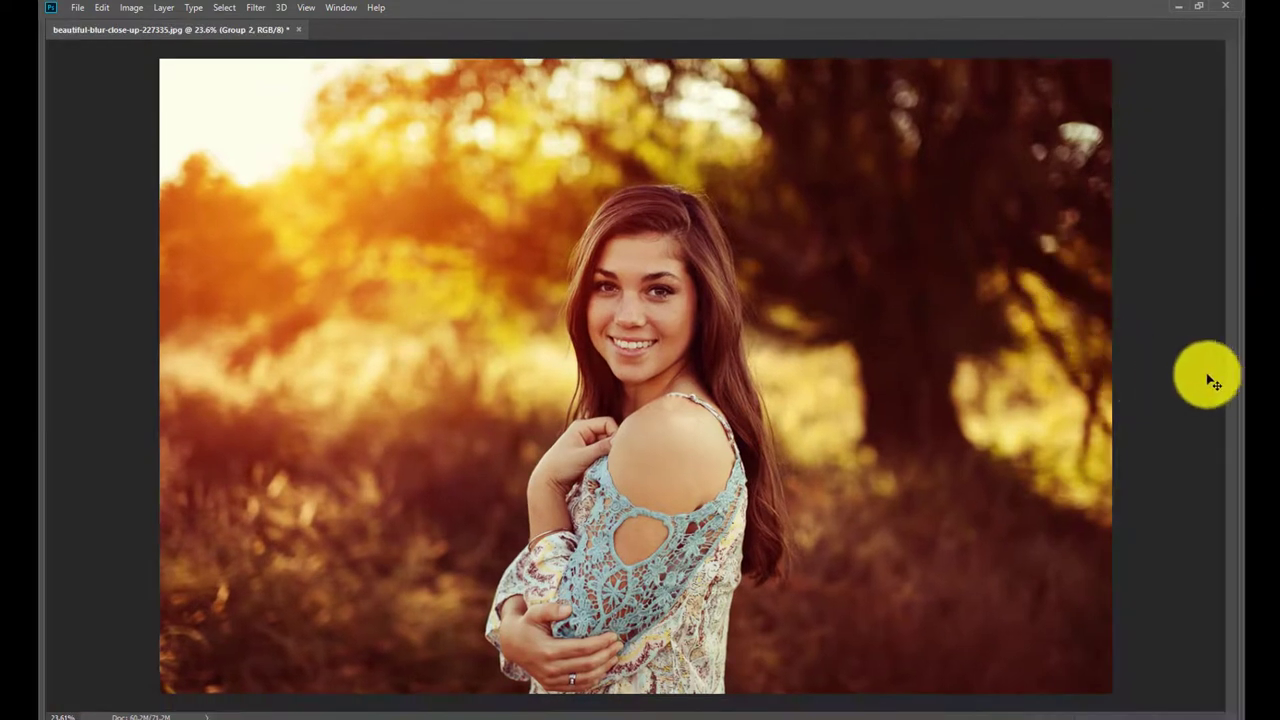
scroll(1175, 377, up, 1)
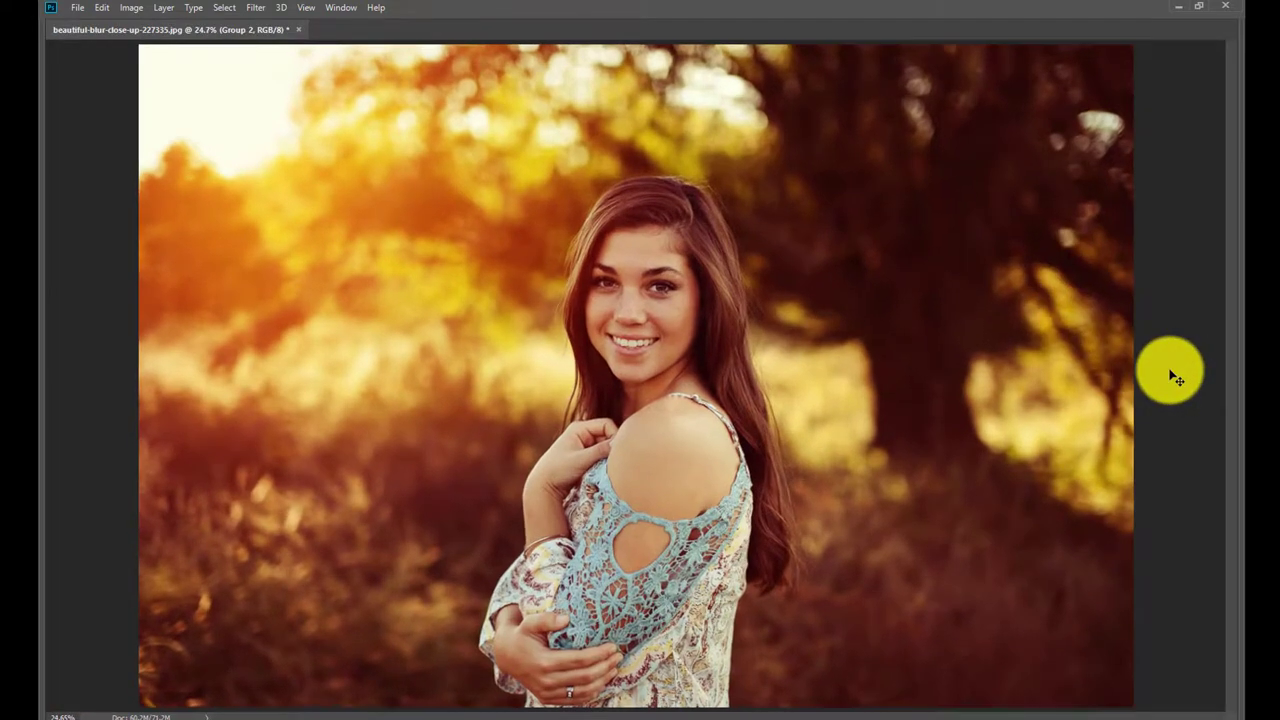